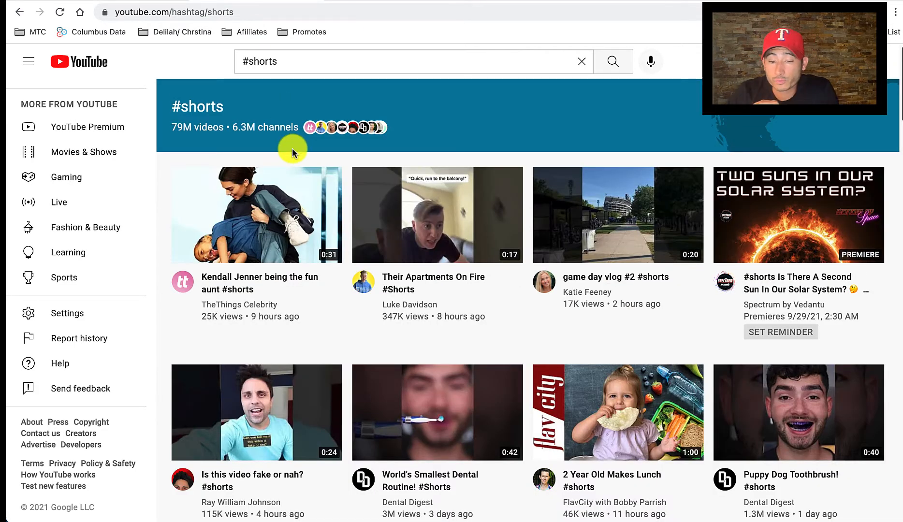
Examine the videos on the #shorts hashtag page, including their topics, lengths, view counts and upload dates.
scroll(292, 148, down, 1)
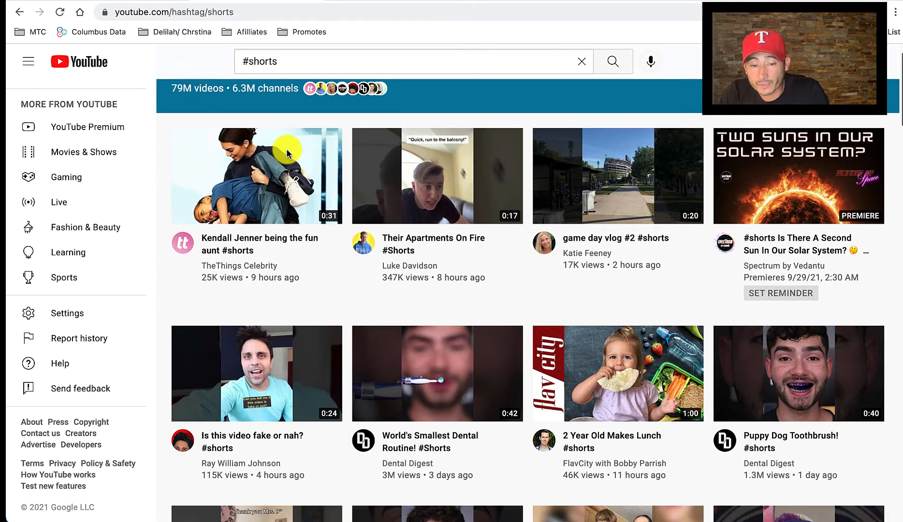
scroll(286, 148, up, 1)
scroll(286, 150, up, 1)
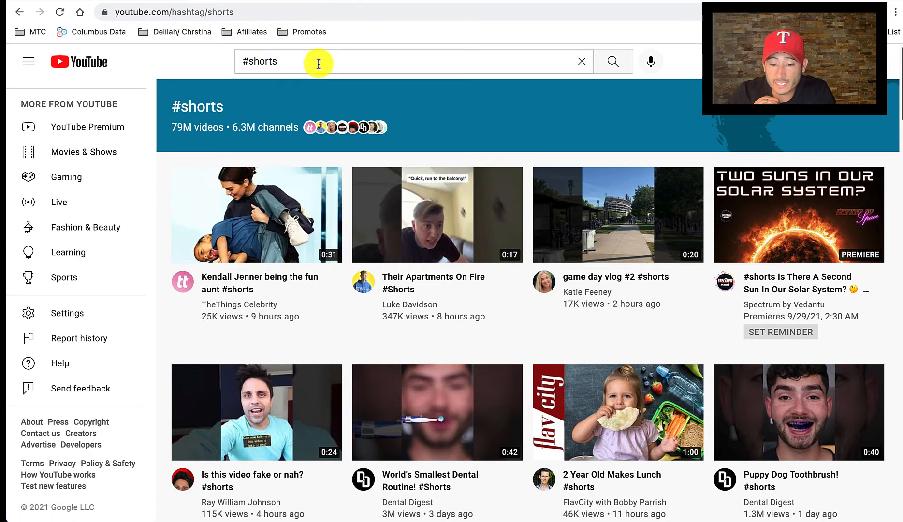
scroll(315, 129, down, 1)
scroll(315, 129, down, 2)
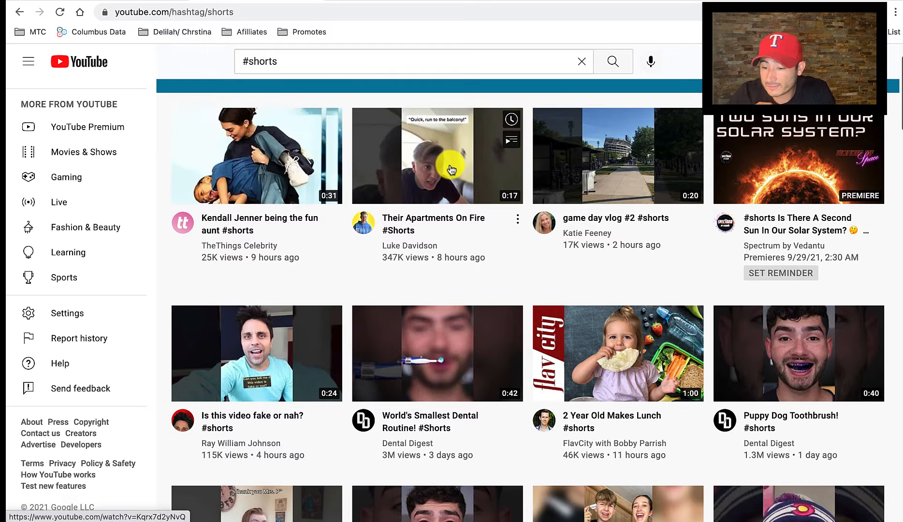
scroll(470, 228, down, 2)
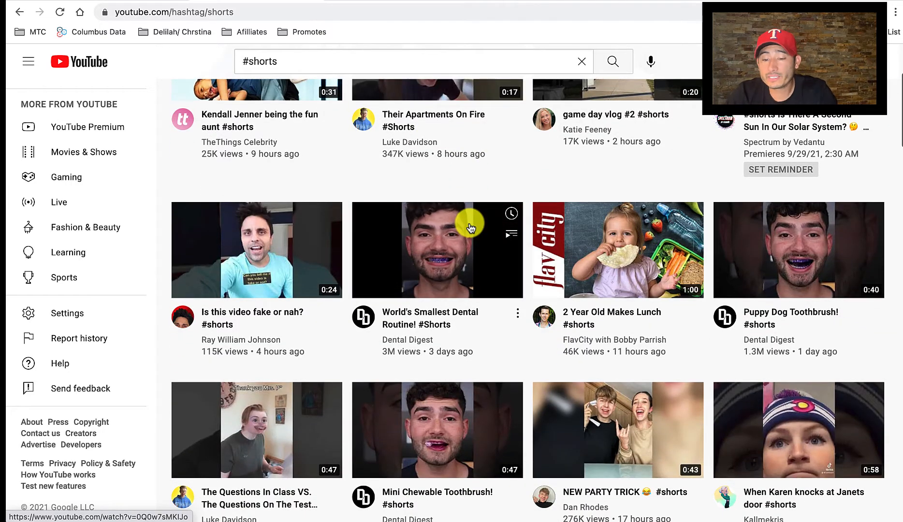
scroll(470, 227, down, 1)
scroll(468, 224, down, 1)
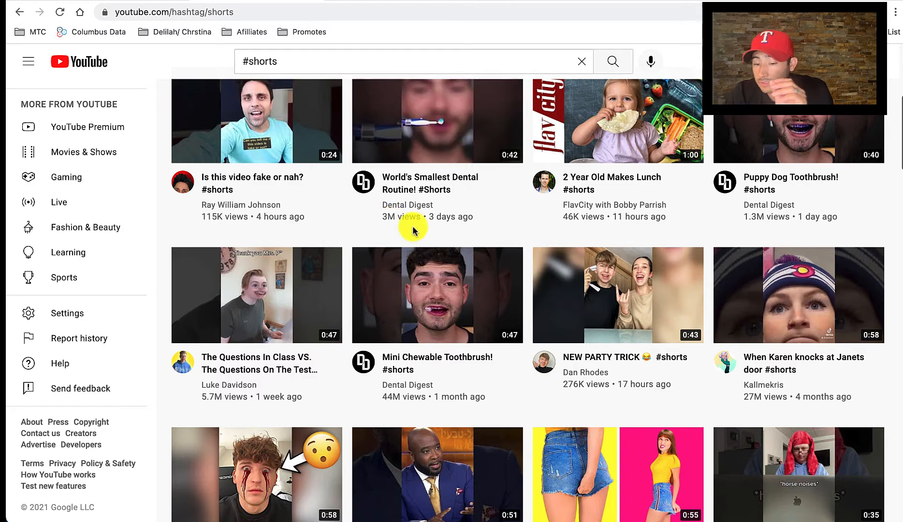
scroll(427, 231, down, 1)
scroll(427, 231, down, 2)
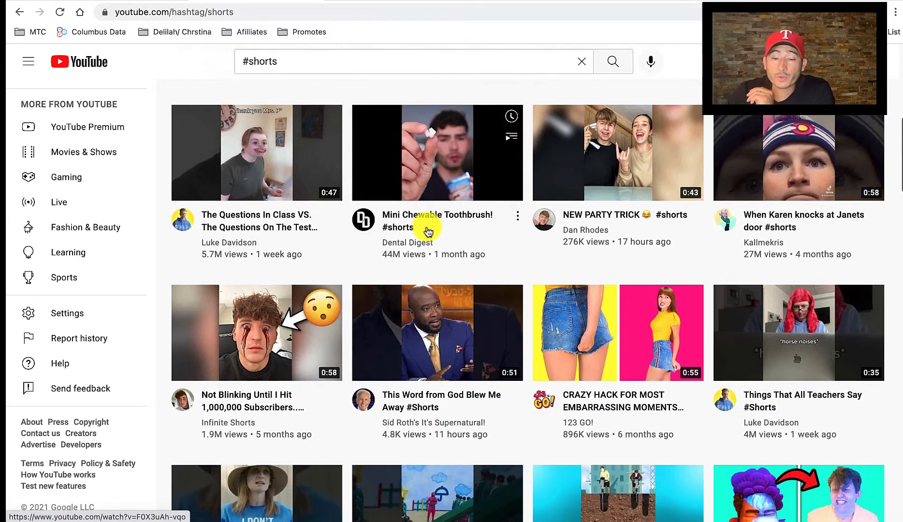
scroll(428, 232, down, 1)
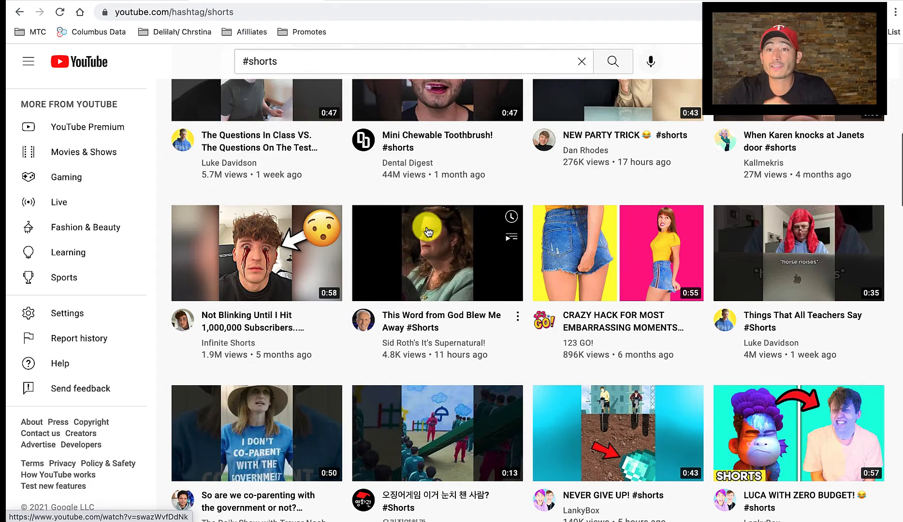
scroll(428, 233, down, 3)
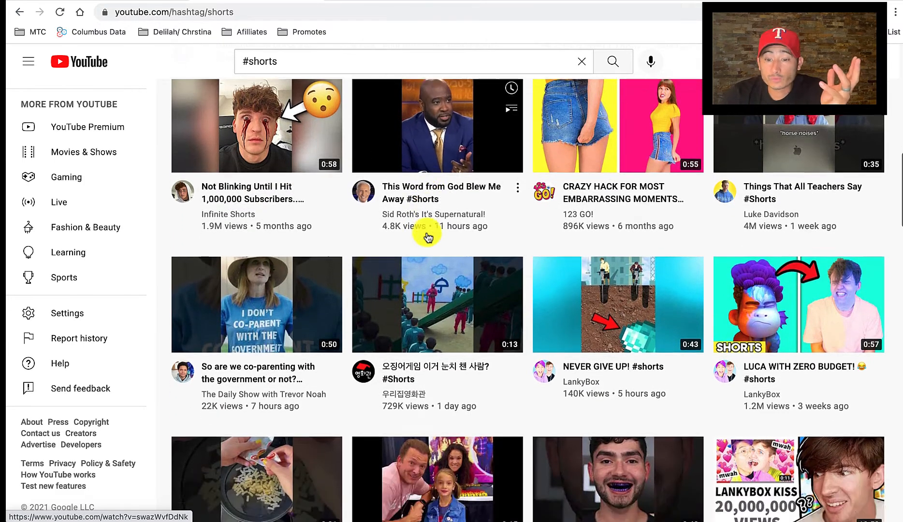
scroll(338, 218, down, 4)
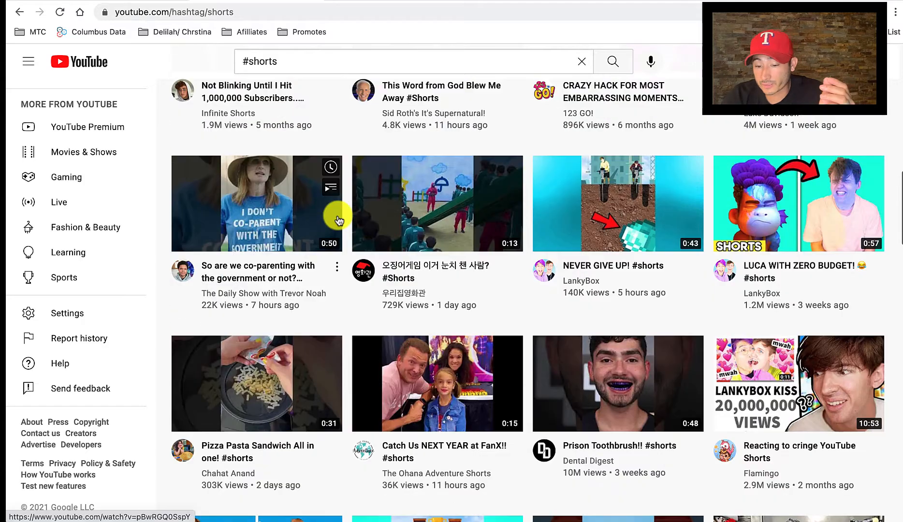
scroll(339, 220, down, 1)
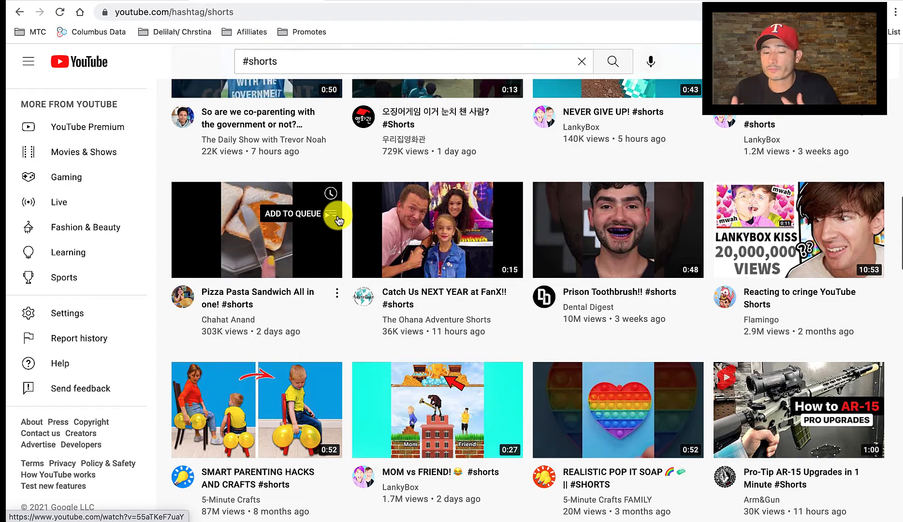
Extend the #shorts search with a niche keyword to search YouTube for "#shorts+weight loss".
scroll(338, 218, up, 15)
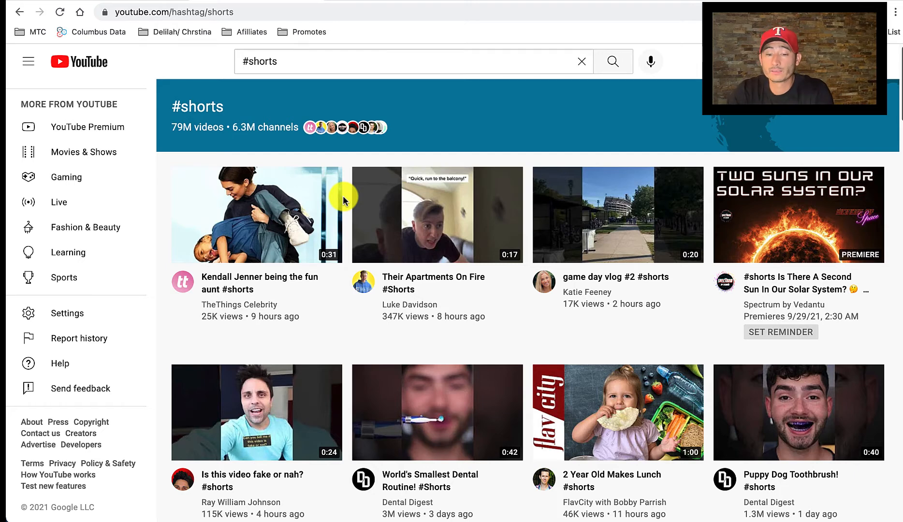
click(320, 63)
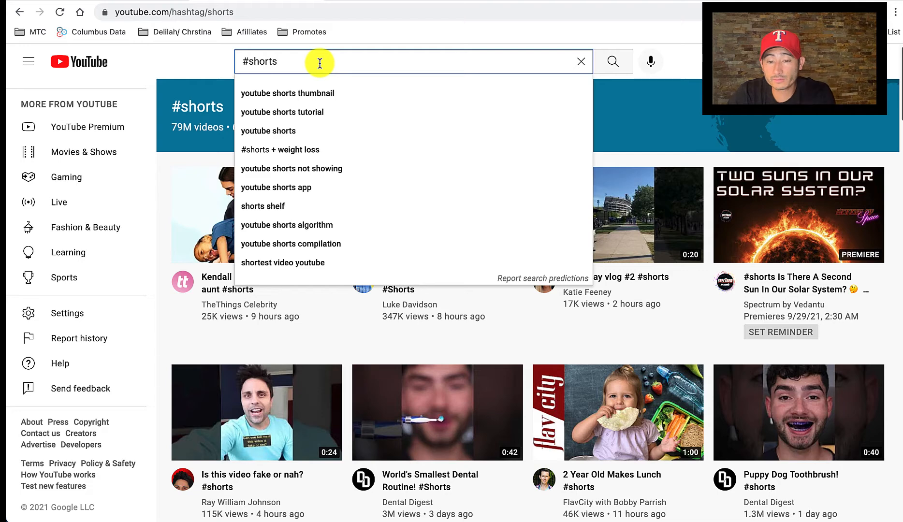
text(+)
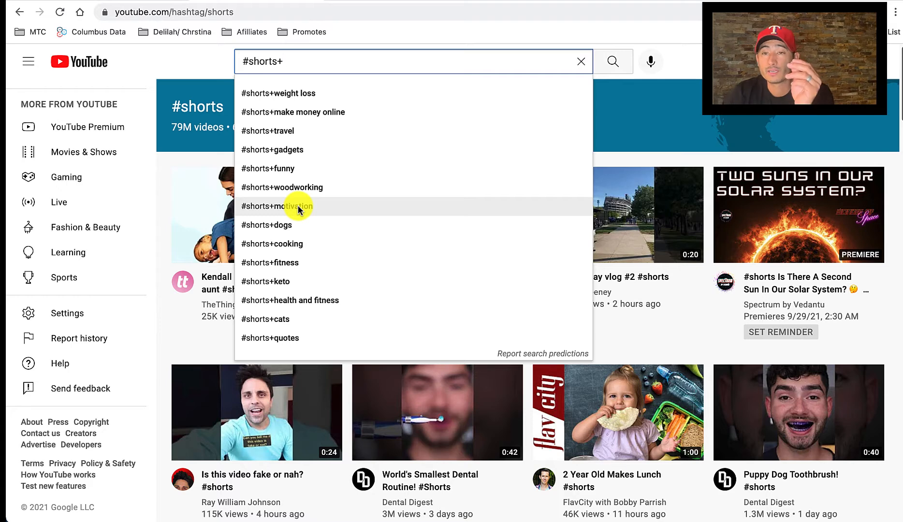
click(300, 94)
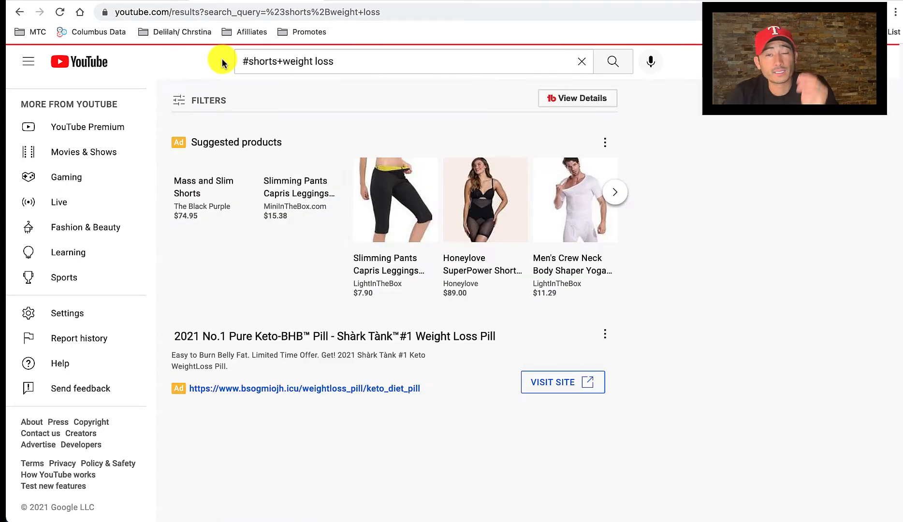
Sort the weight loss shorts results by view count and limit them to videos under 4 minutes.
scroll(222, 58, down, 3)
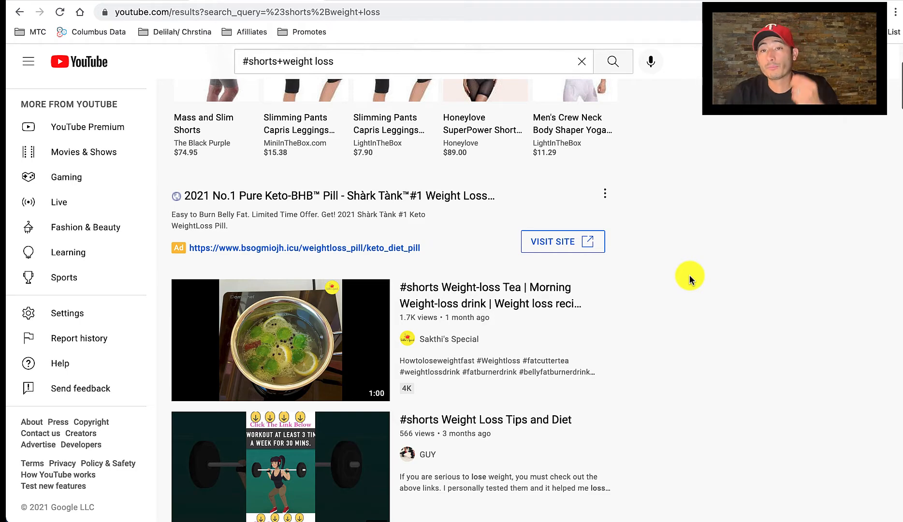
scroll(689, 275, down, 3)
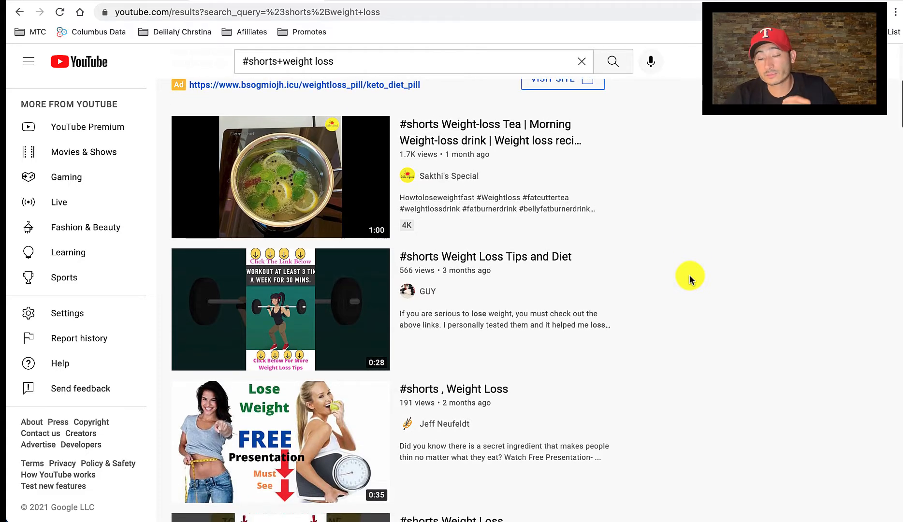
scroll(690, 275, down, 1)
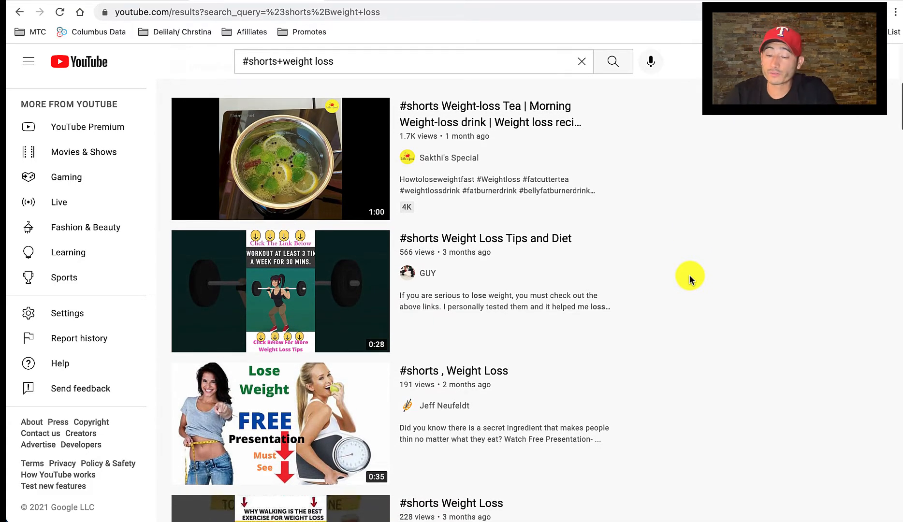
scroll(690, 274, up, 6)
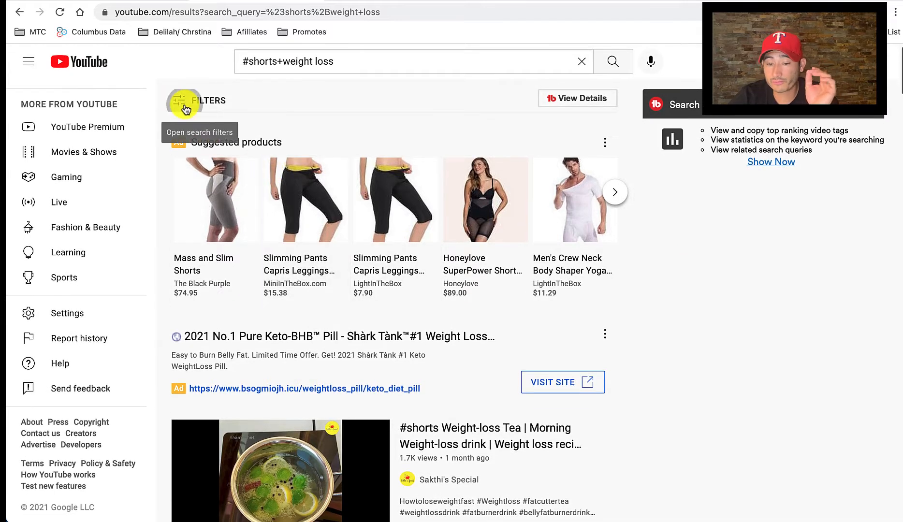
click(184, 102)
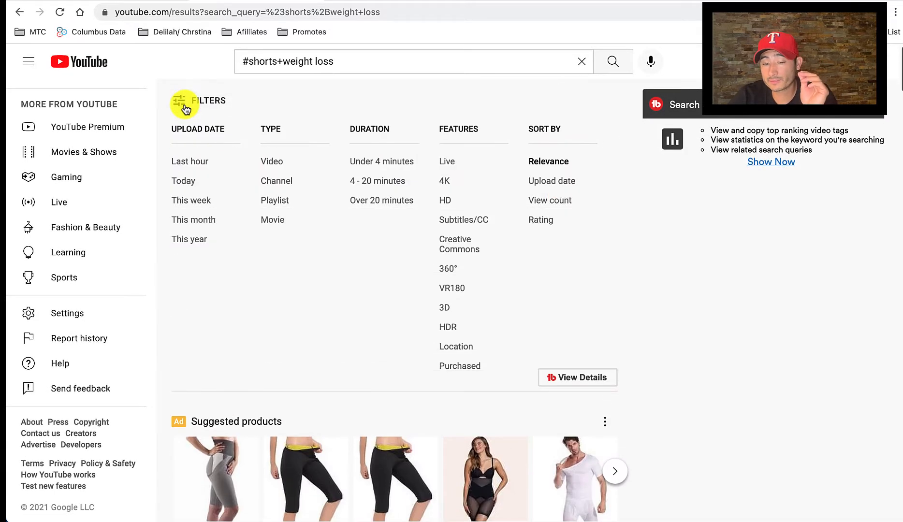
click(556, 201)
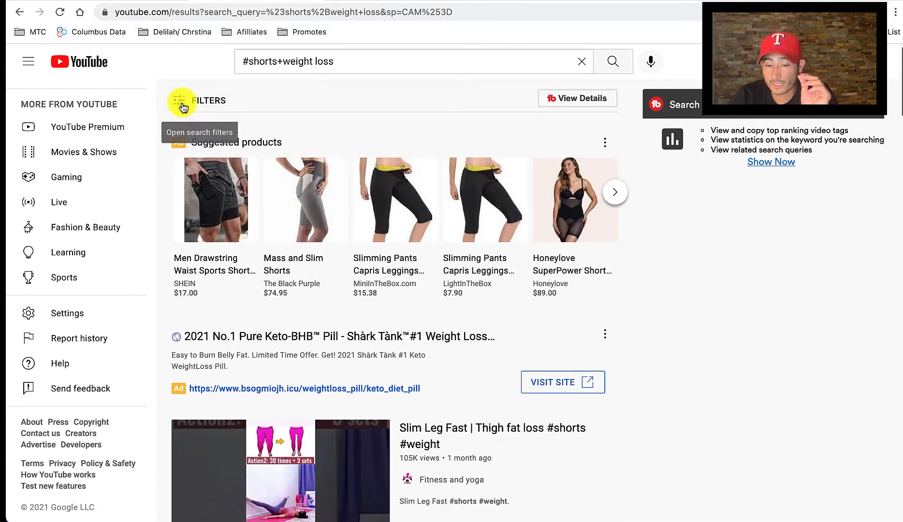
click(183, 100)
click(370, 164)
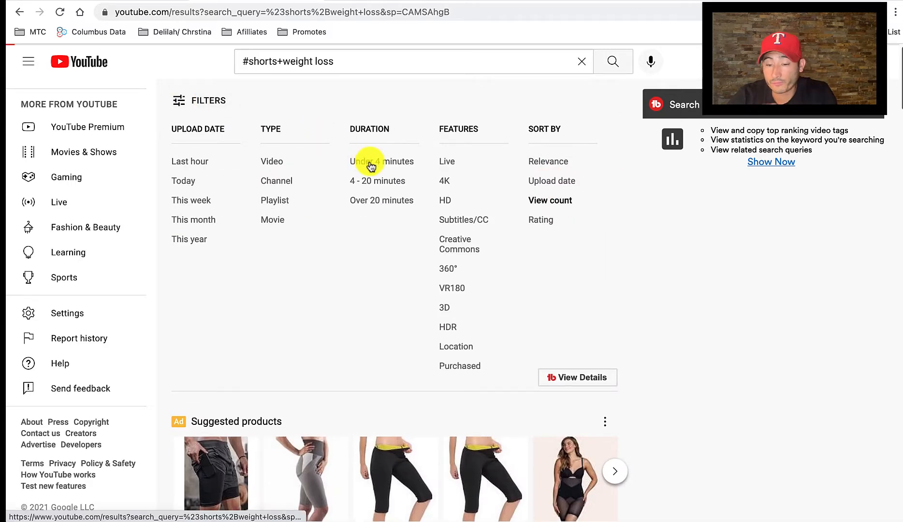
Review the filtered weight loss shorts for their titles, thumbnails, lengths and view counts.
scroll(558, 302, down, 5)
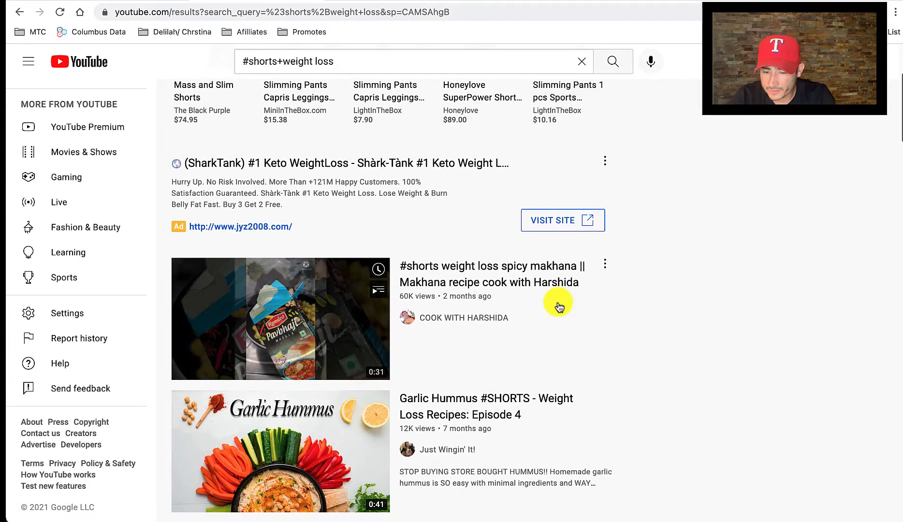
scroll(556, 299, down, 1)
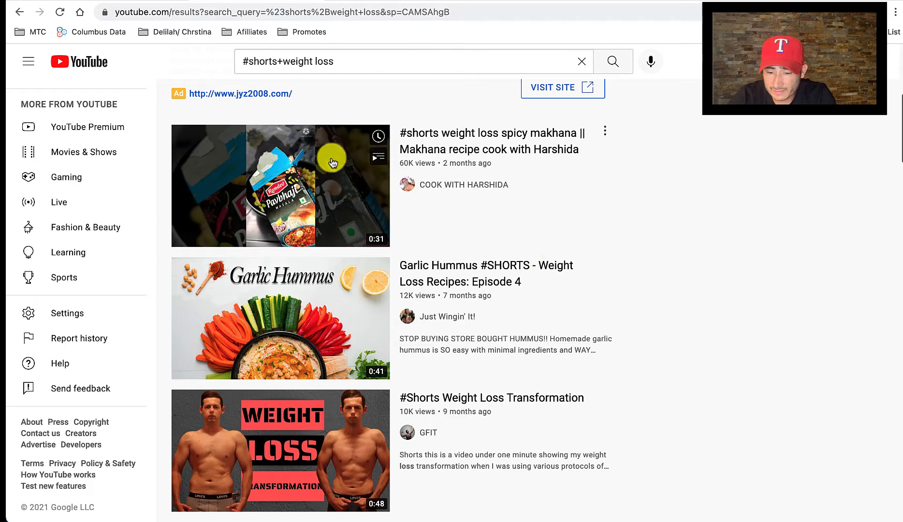
scroll(393, 317, down, 3)
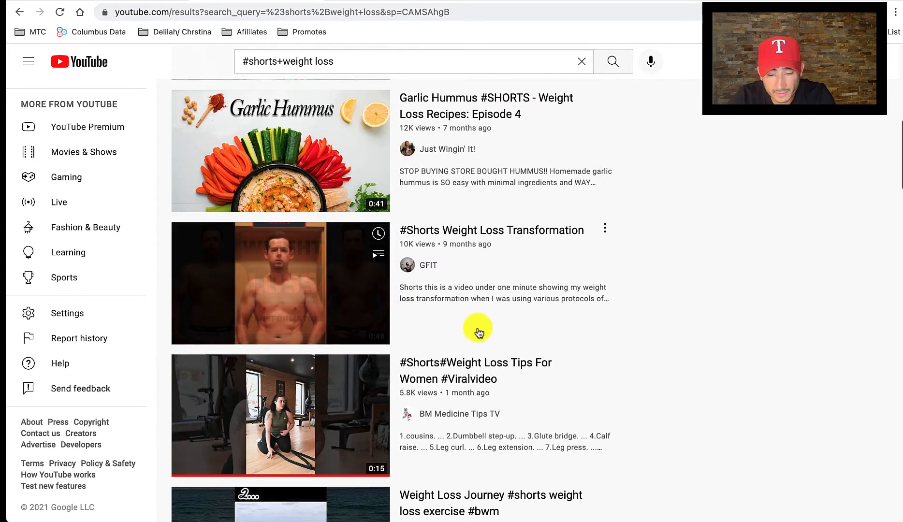
scroll(401, 195, down, 2)
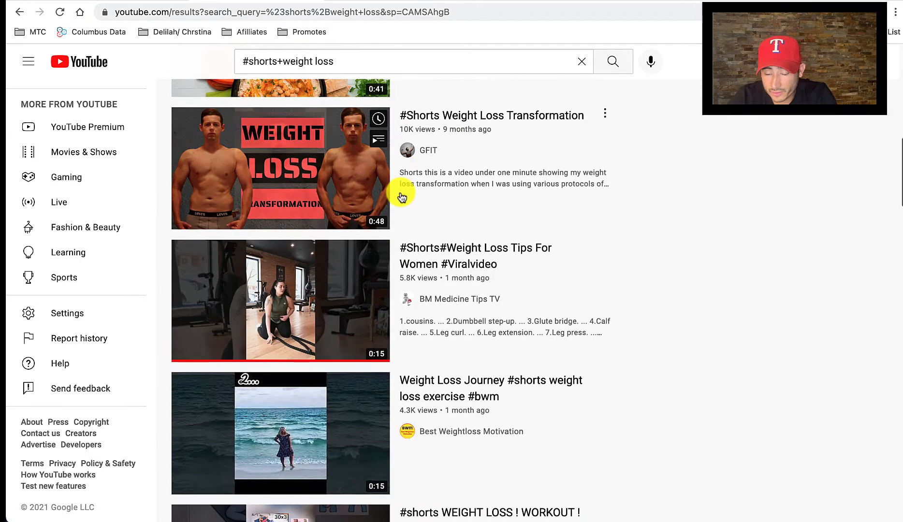
scroll(546, 282, down, 3)
scroll(546, 282, up, 5)
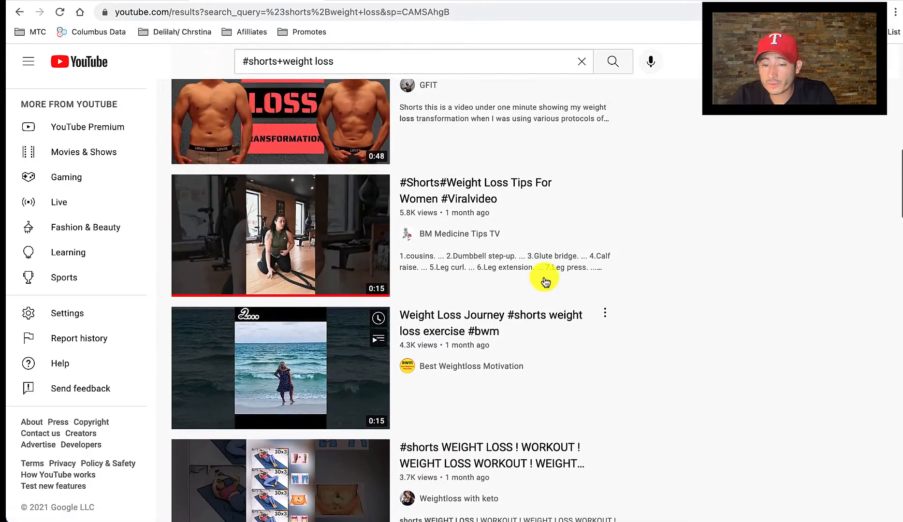
scroll(542, 279, up, 10)
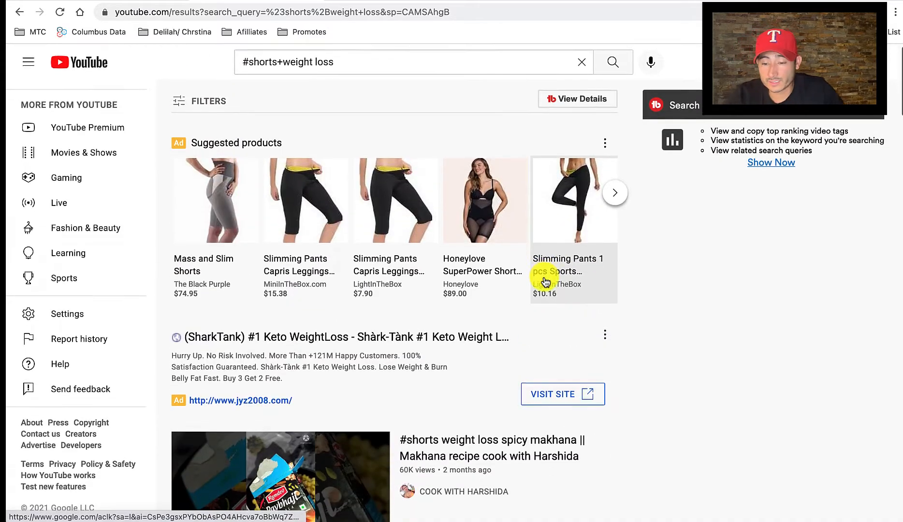
scroll(627, 312, down, 1)
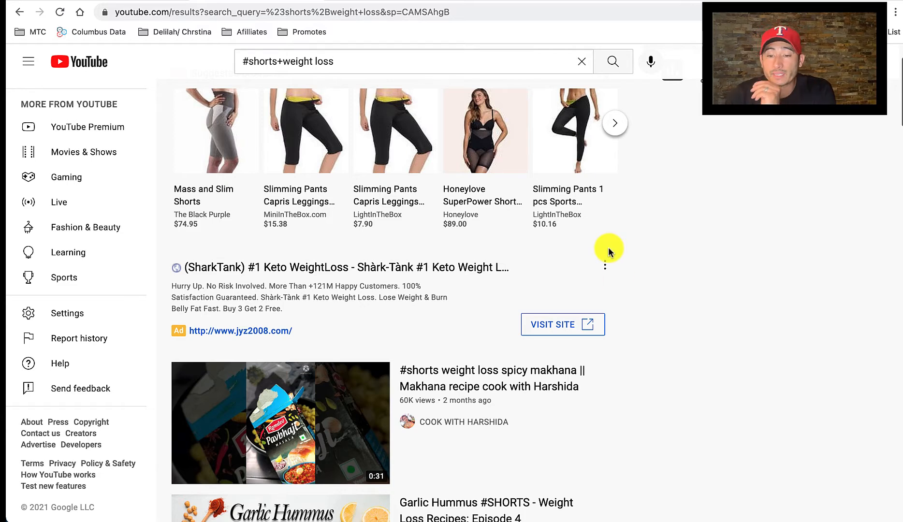
scroll(609, 247, up, 1)
scroll(310, 209, down, 3)
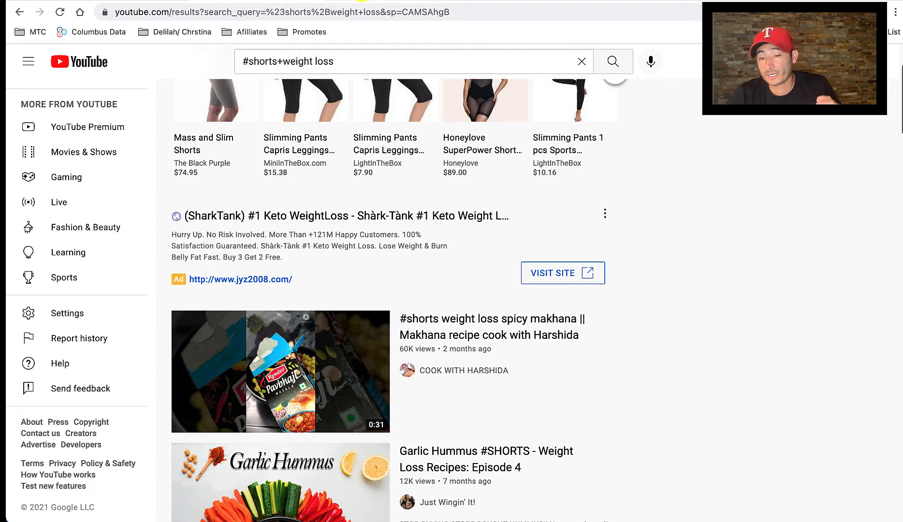
Switch to Canva, create a blank 1080 × 1920 px Mobile Video design and dismiss the Canva Video Editor beta offer.
click(362, 1)
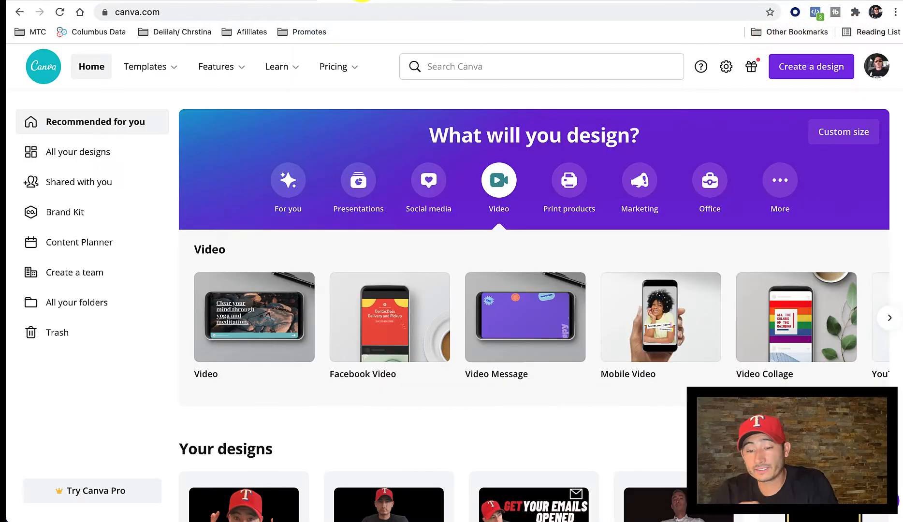
mouse_move(339, 66)
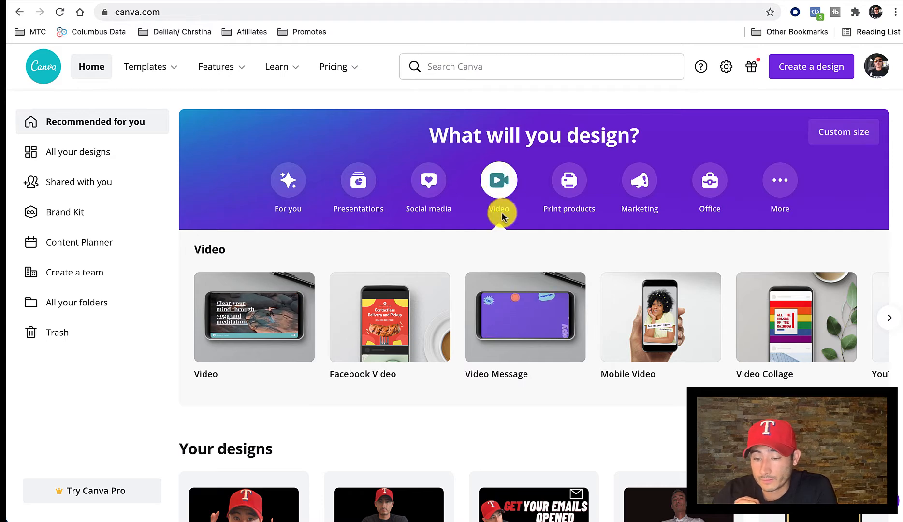
scroll(376, 177, down, 3)
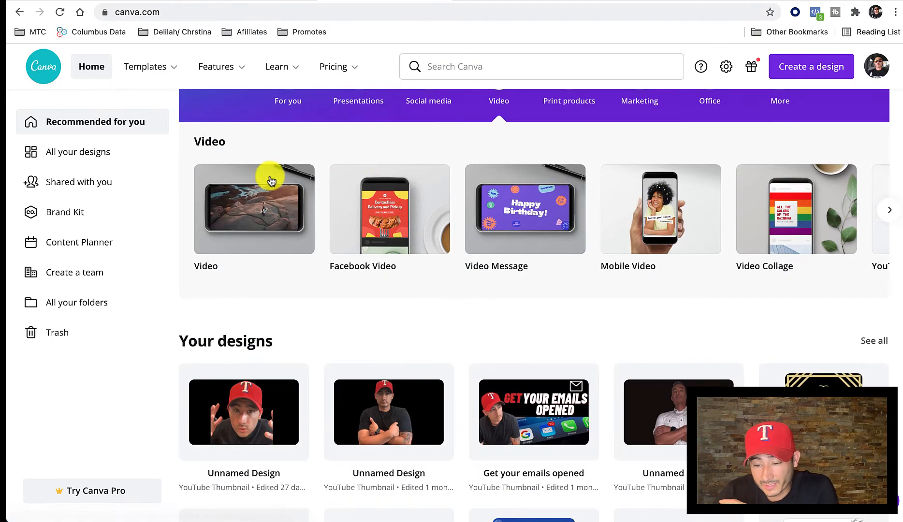
click(634, 234)
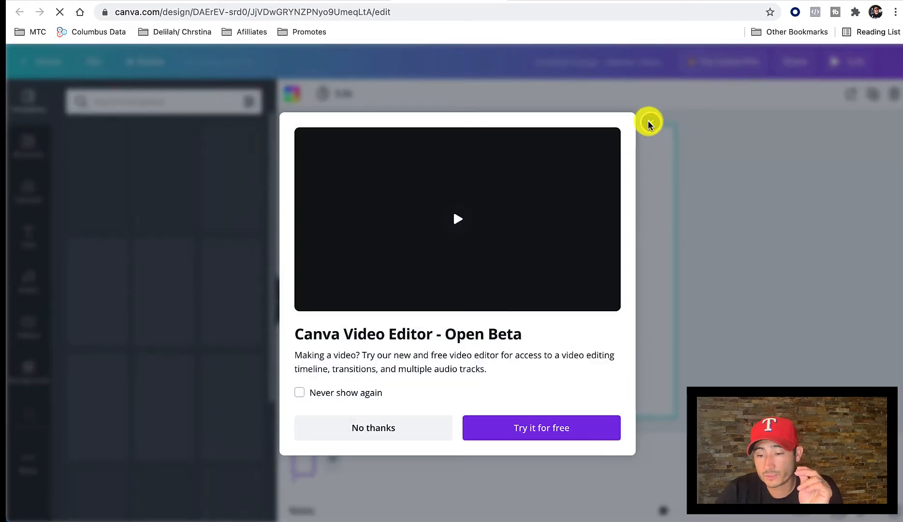
click(650, 124)
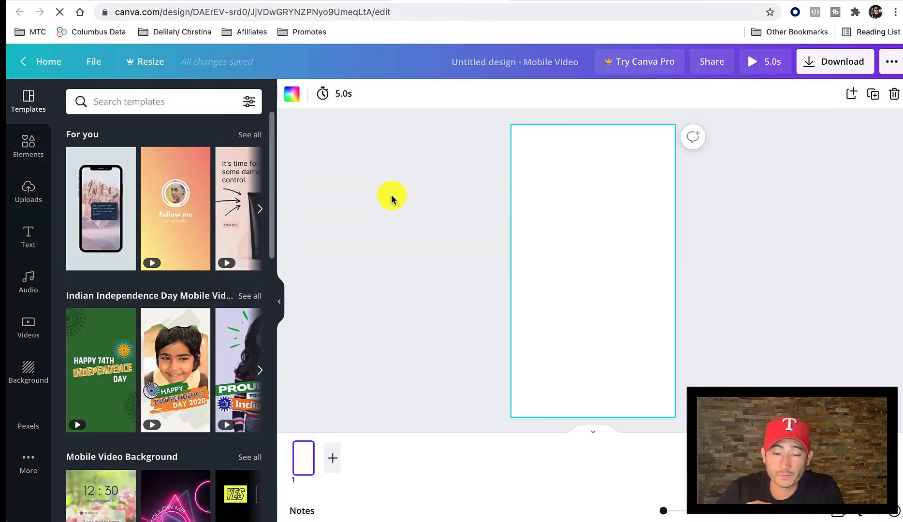
scroll(121, 206, down, 1)
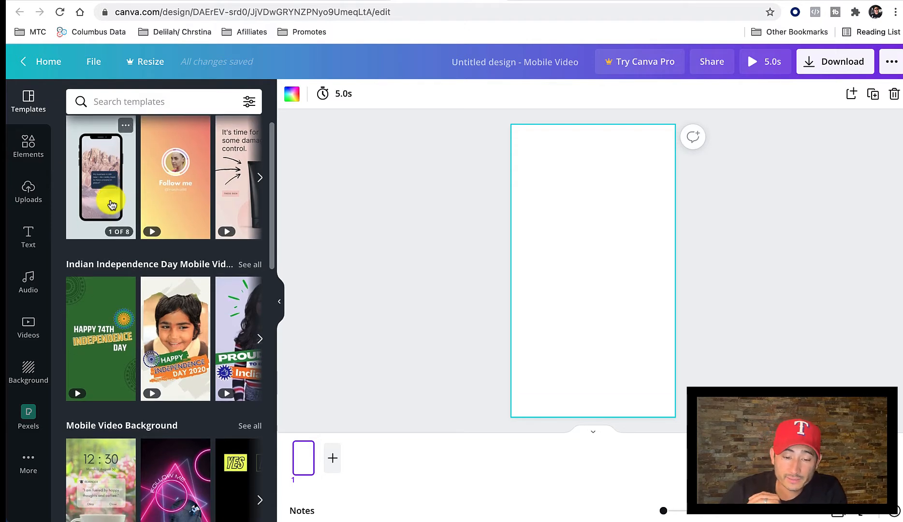
scroll(129, 276, down, 4)
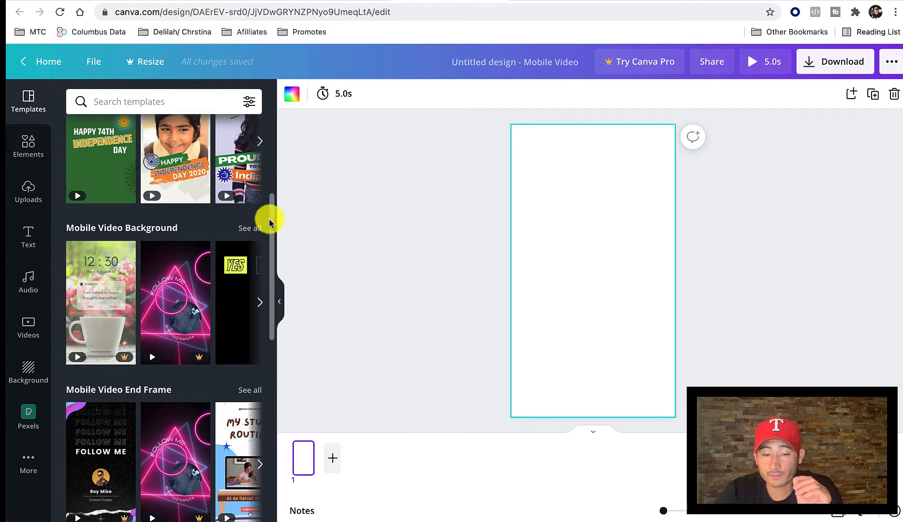
scroll(252, 217, up, 4)
scroll(250, 217, up, 1)
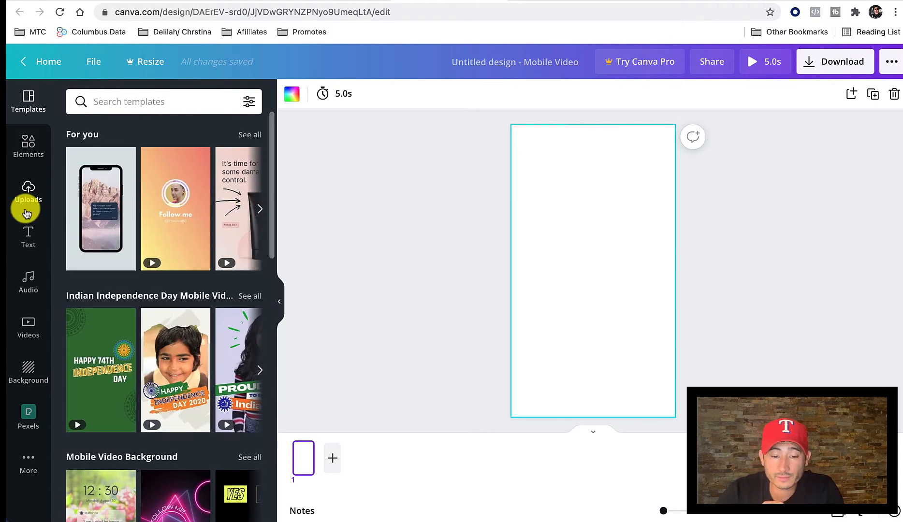
click(28, 329)
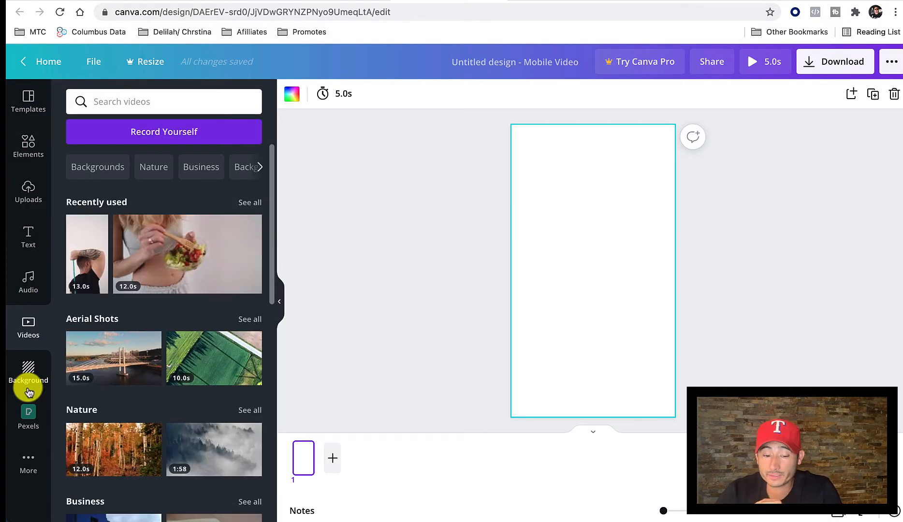
click(28, 473)
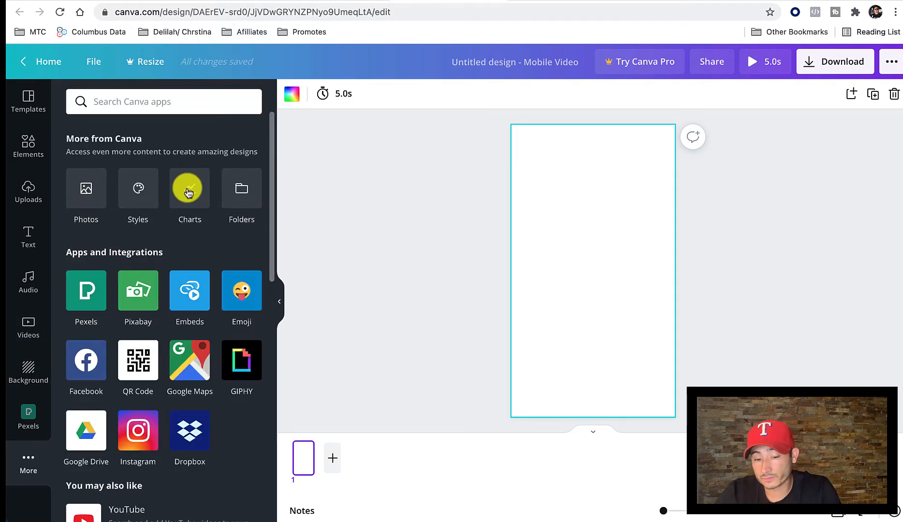
Search the Canva video library for "weight loss".
click(28, 328)
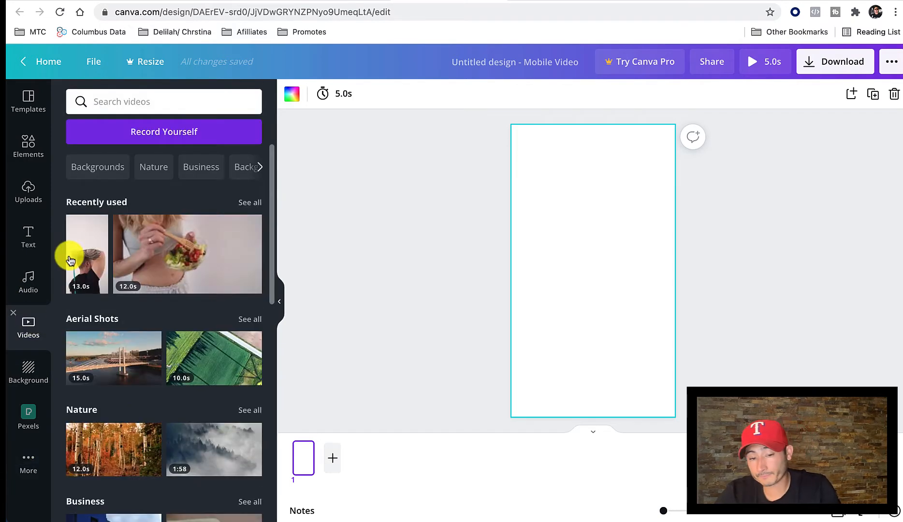
click(113, 102)
text(weight loss)
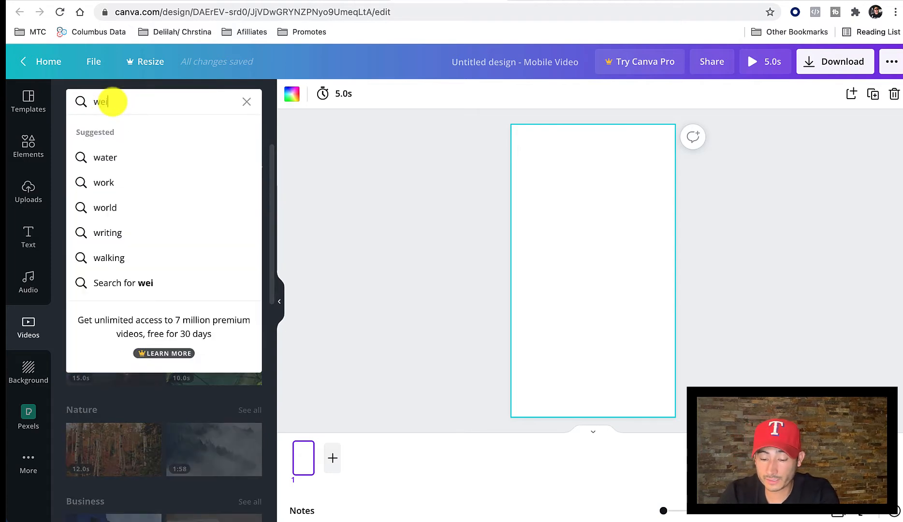
key(Return)
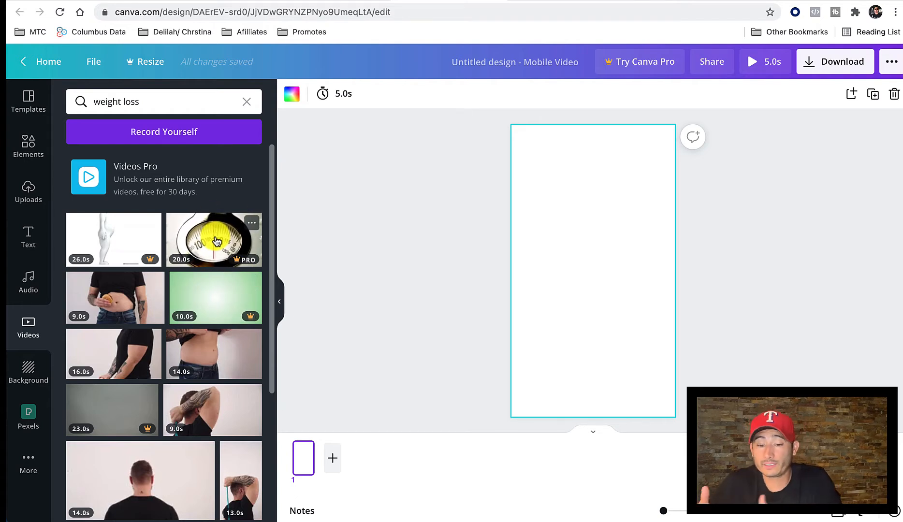
Examine the weight loss stock clips for their content, lengths and whether they are free or Pro.
scroll(216, 242, down, 3)
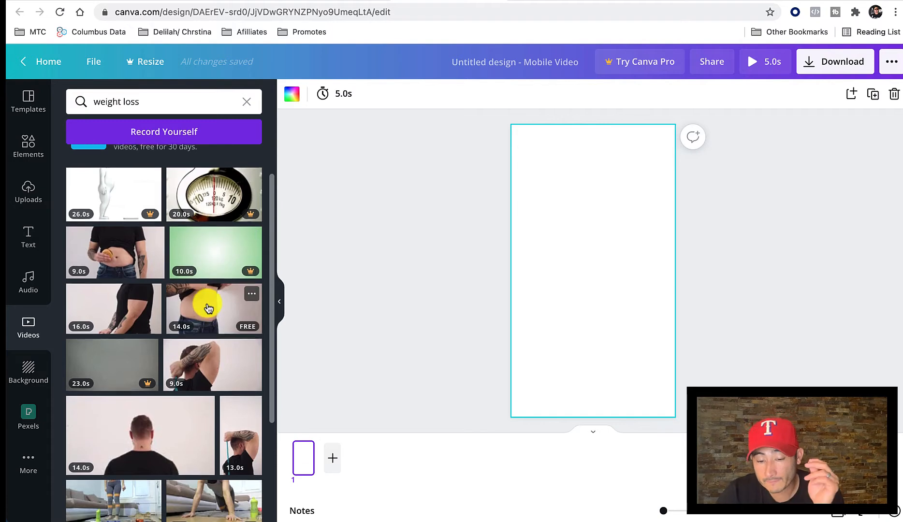
scroll(207, 302, down, 4)
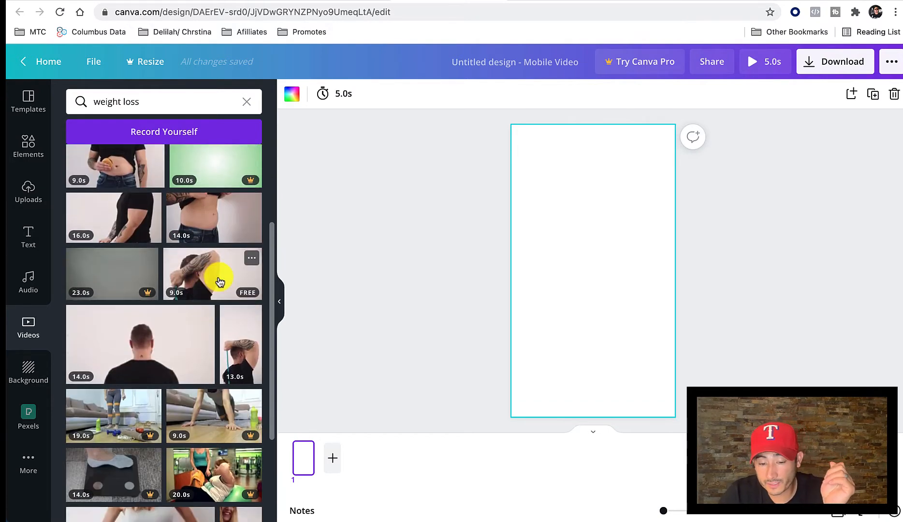
scroll(220, 278, down, 3)
scroll(143, 290, down, 2)
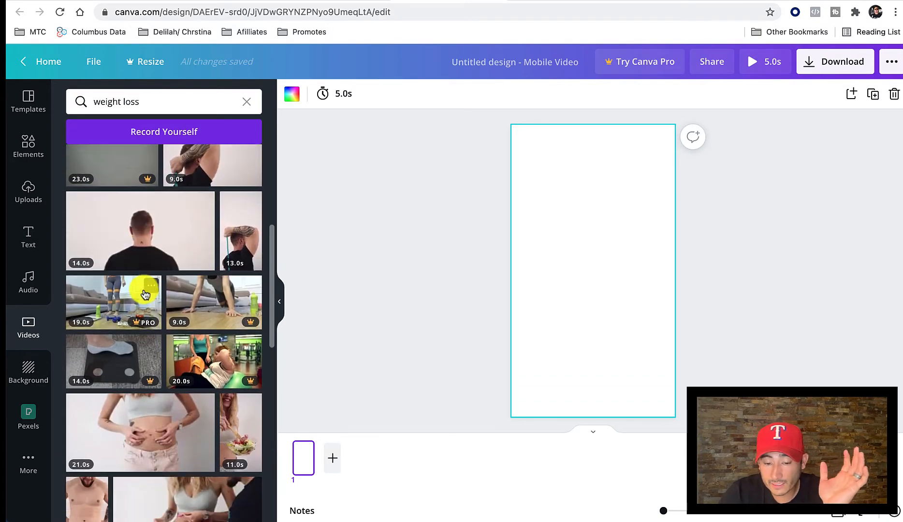
scroll(137, 297, down, 2)
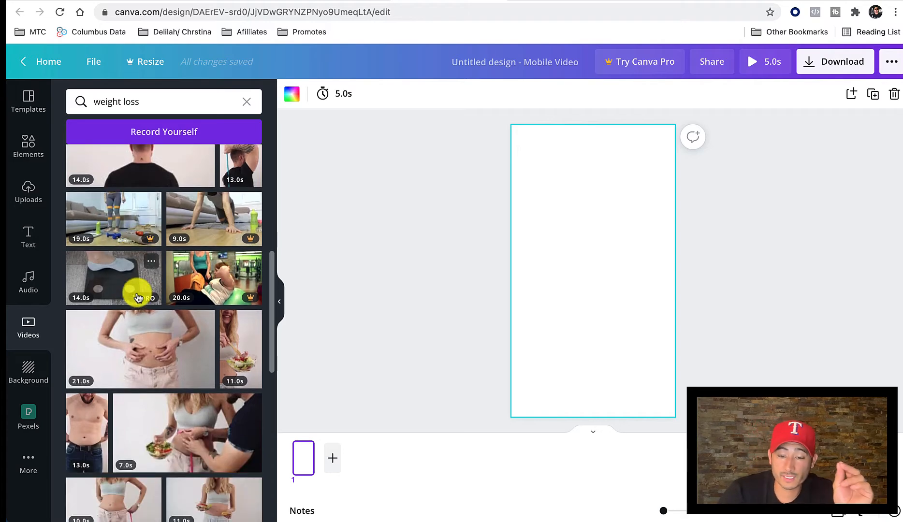
scroll(196, 236, down, 2)
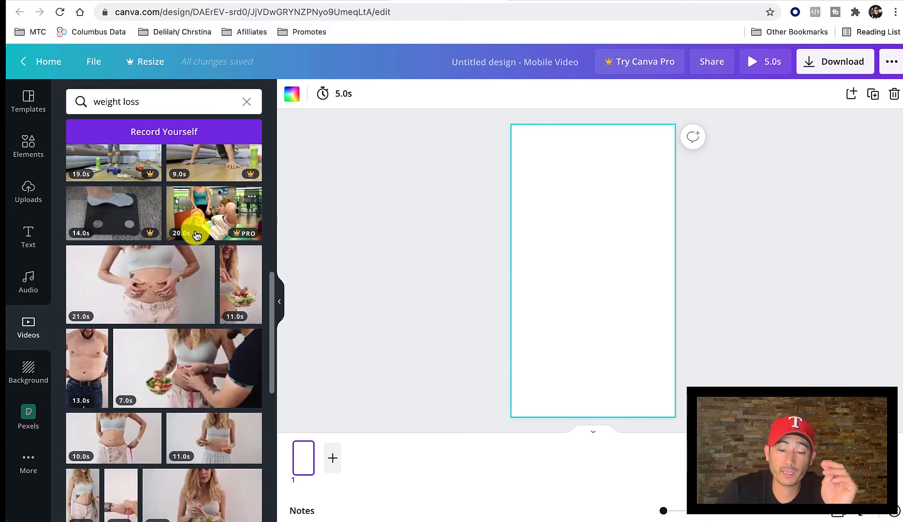
scroll(196, 236, down, 2)
scroll(196, 235, down, 1)
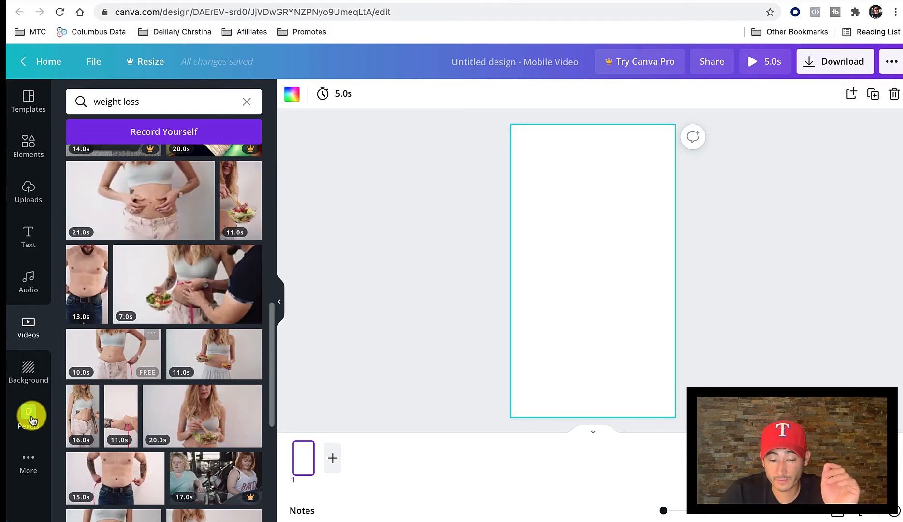
Switch to the Pexels website and search its videos for "weight loss".
click(559, 1)
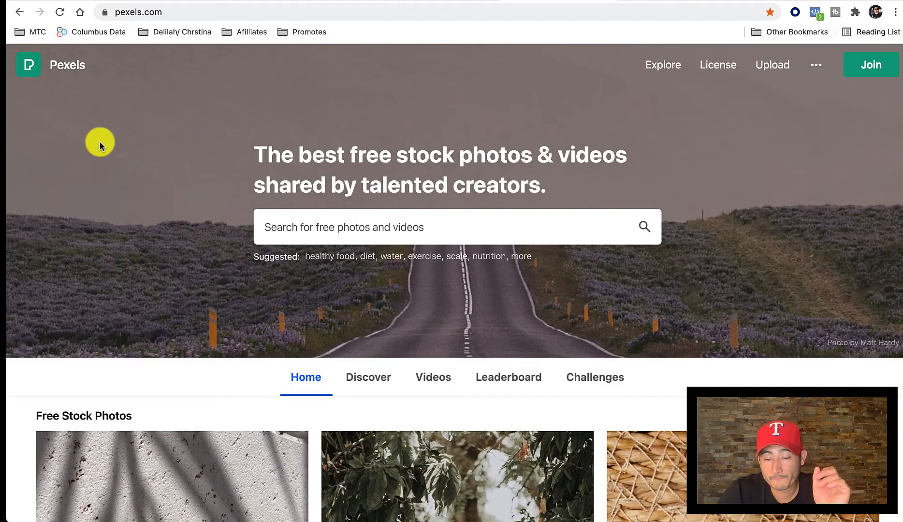
click(298, 220)
text(weight )
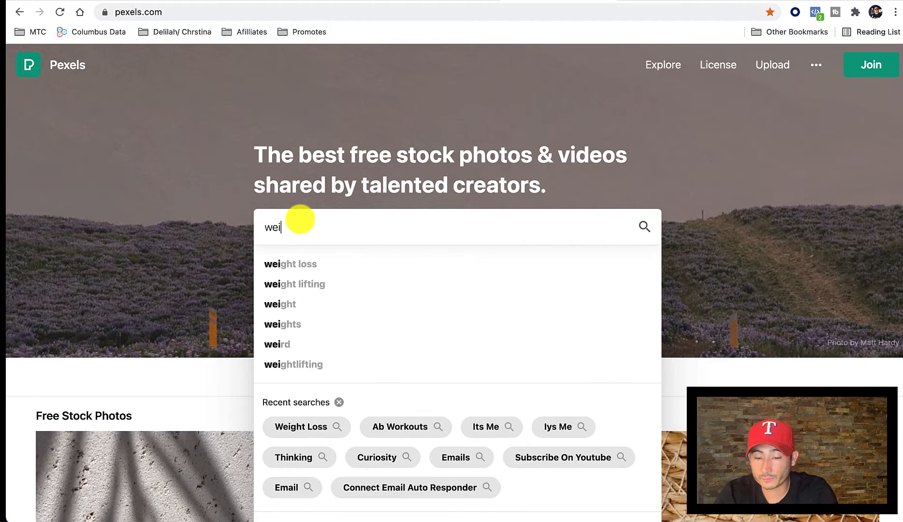
text(loss)
key(Return)
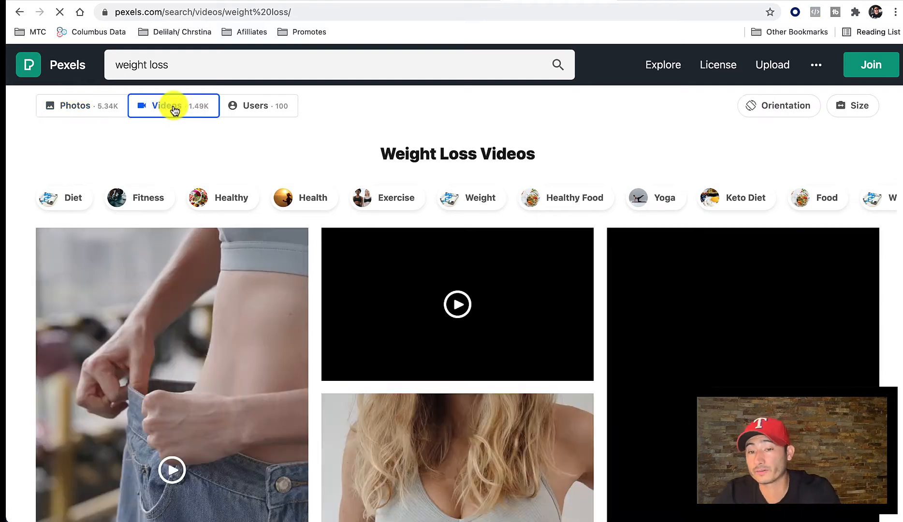
Look through the Pexels weight loss videos and compare the vertical battle-rope workout clip with the YouTube shorts results.
scroll(260, 171, down, 1)
scroll(259, 170, down, 8)
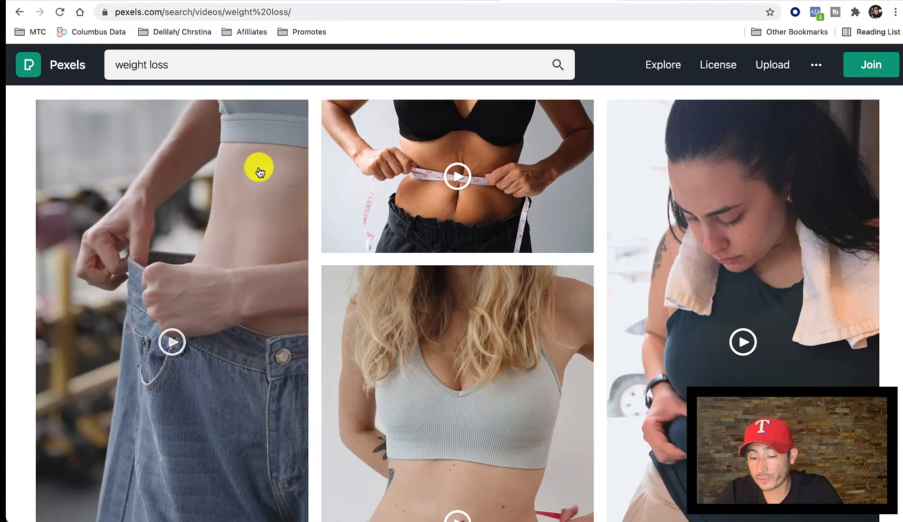
scroll(259, 169, down, 4)
scroll(259, 169, down, 15)
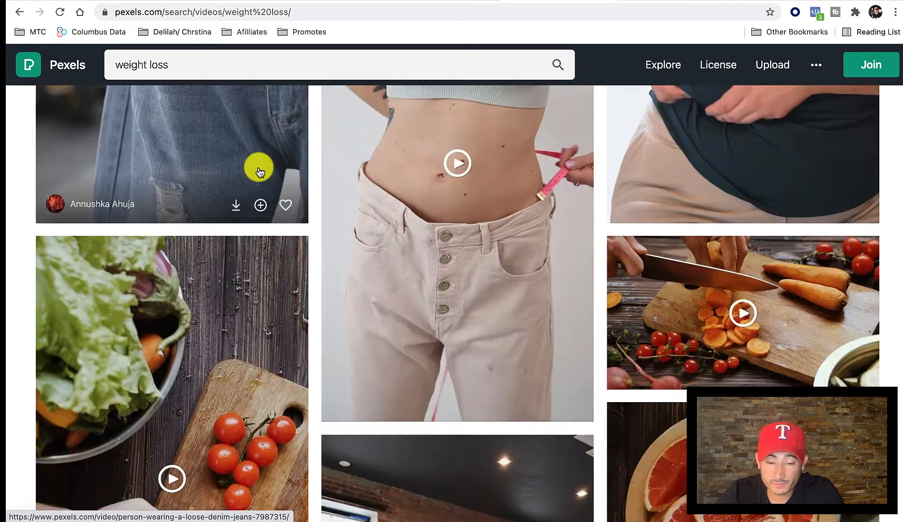
scroll(260, 172, down, 3)
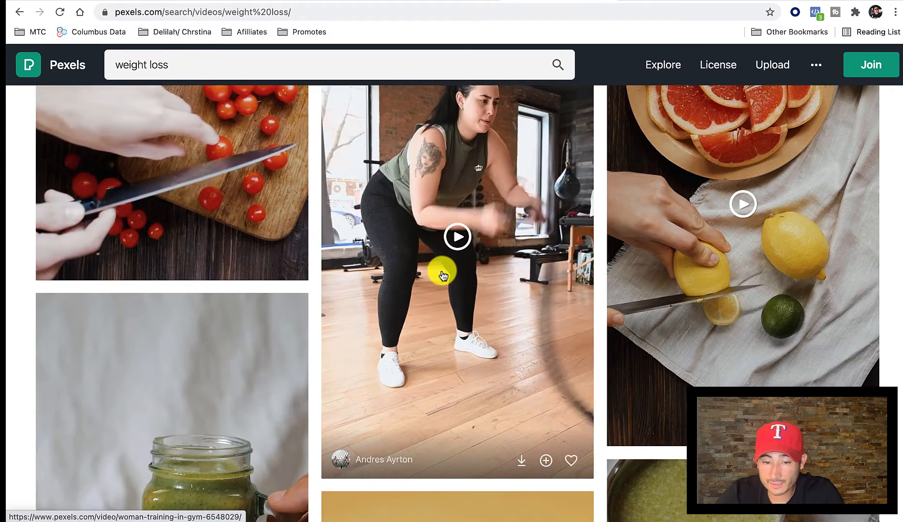
click(215, 0)
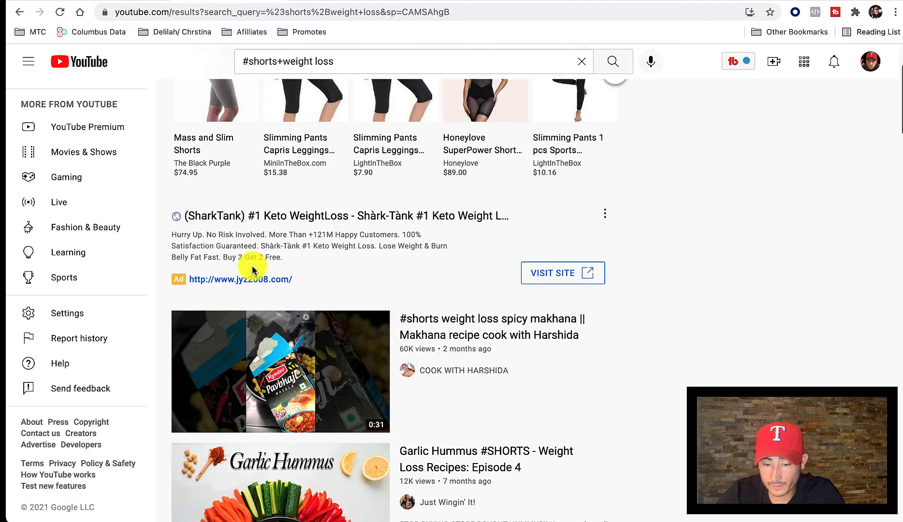
scroll(250, 263, down, 20)
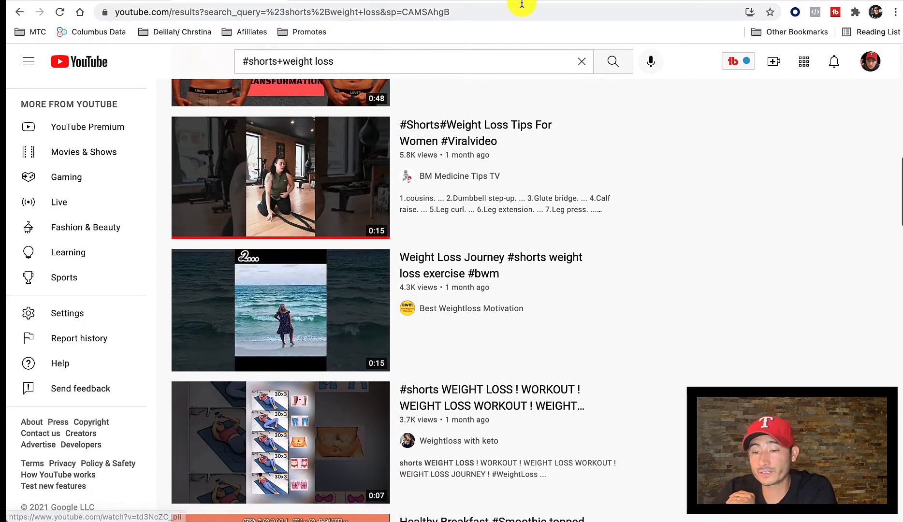
Return to Pexels, download the vertical battle-rope workout video and dismiss the attribution dialog.
click(571, 0)
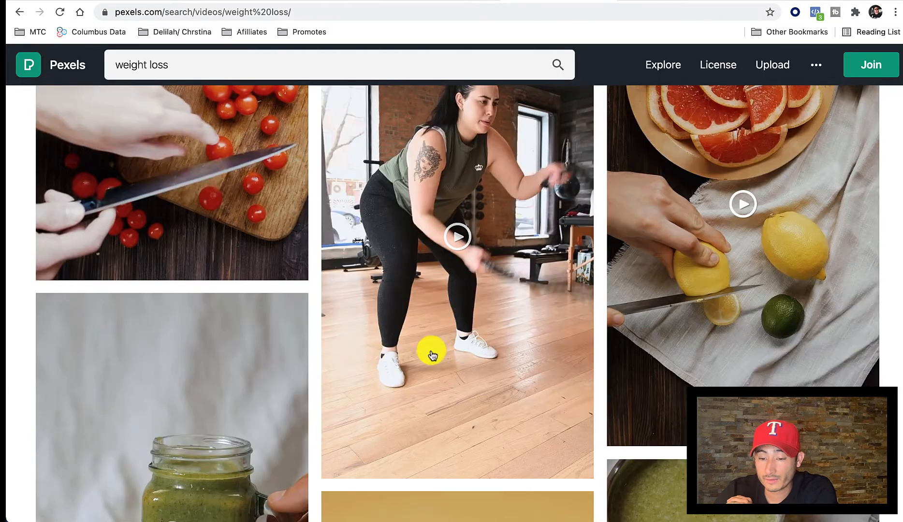
scroll(403, 334, down, 2)
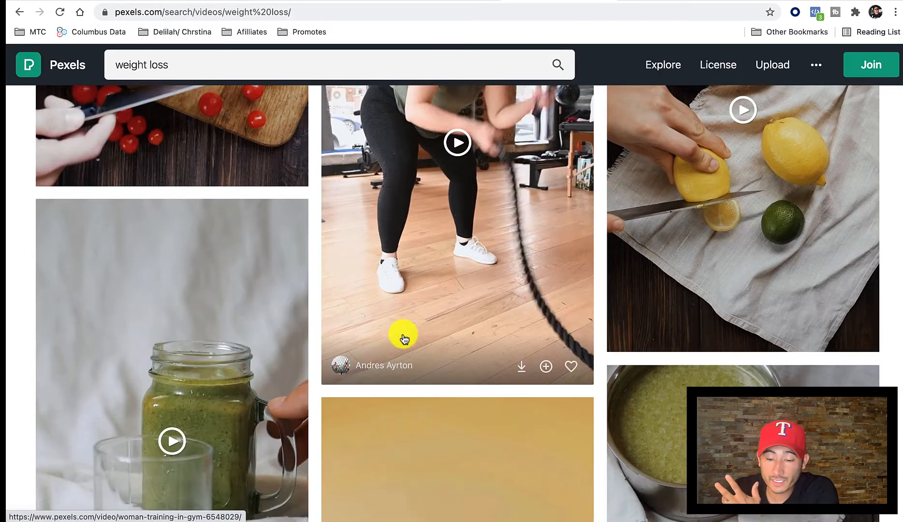
click(518, 368)
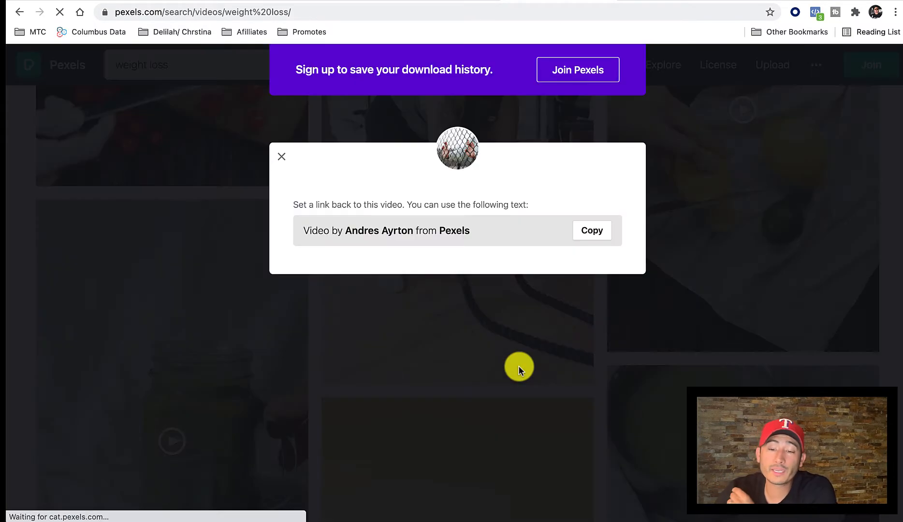
click(281, 157)
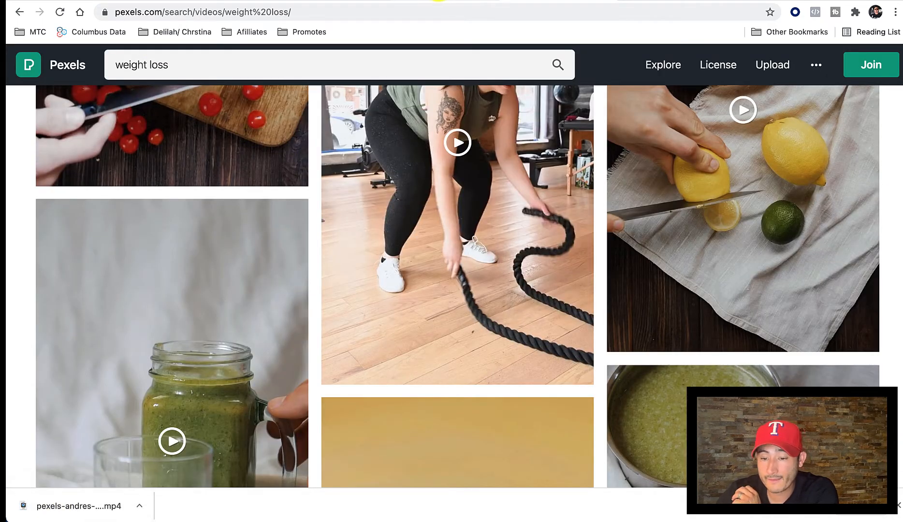
Switch to the Canva design and upload the downloaded Pexels workout MP4 to its media uploads.
click(440, 0)
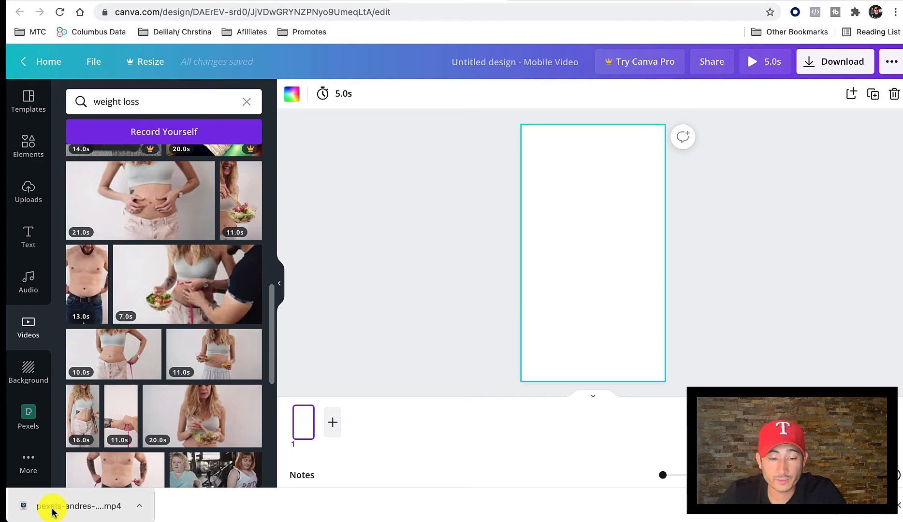
click(25, 203)
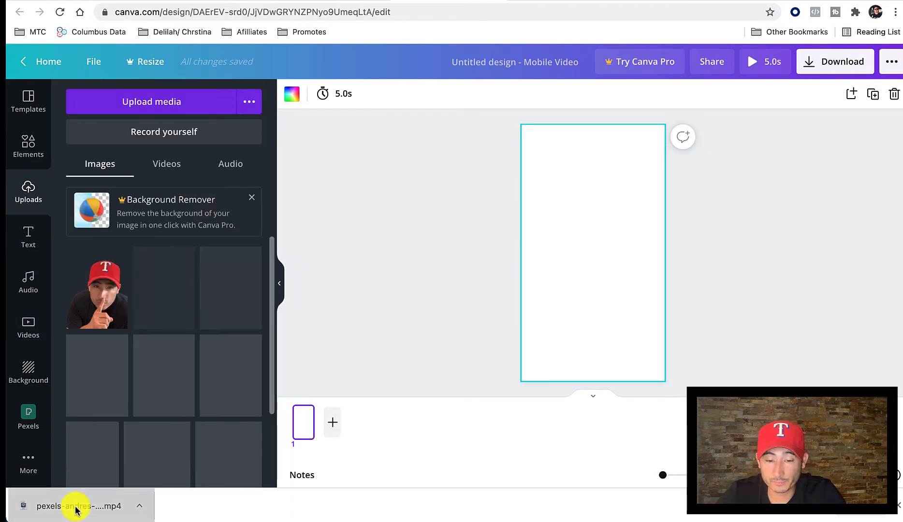
drag(75, 510, 119, 298)
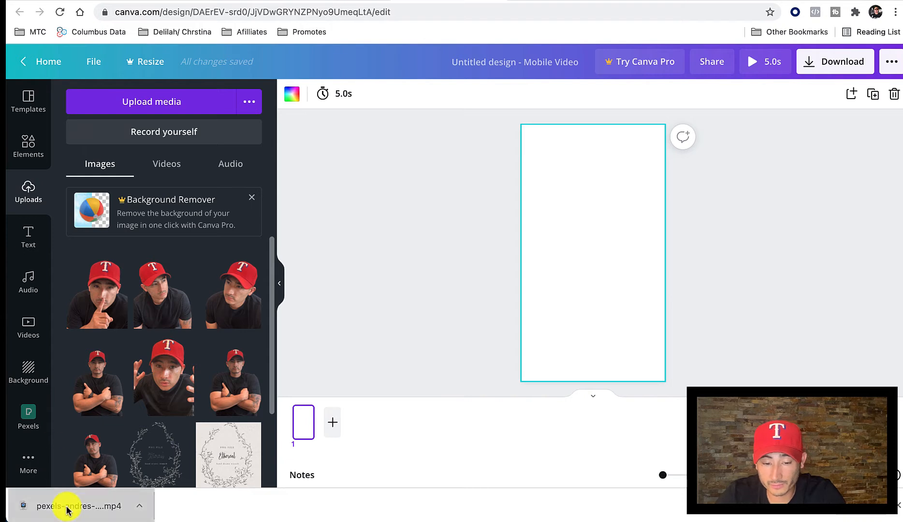
drag(67, 506, 145, 245)
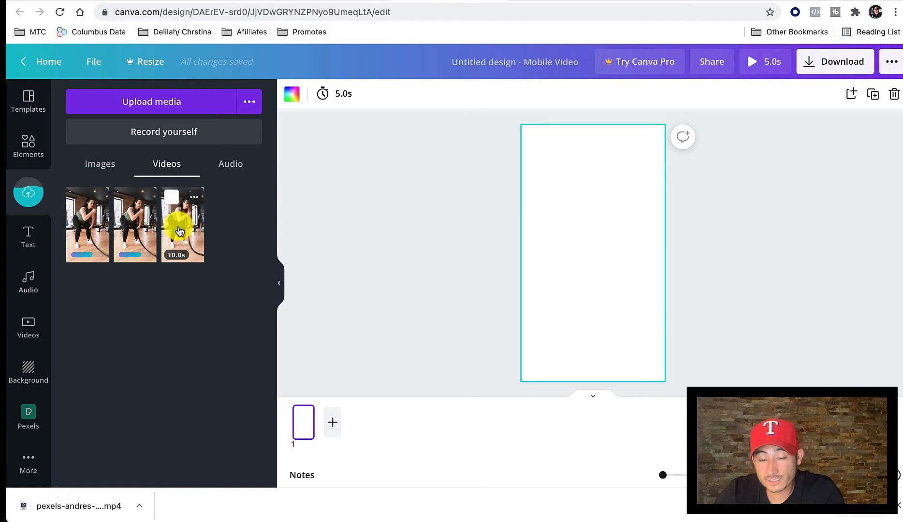
Place the uploaded 10.0 s workout clip on the blank page so that it fills the whole page.
drag(179, 231, 526, 216)
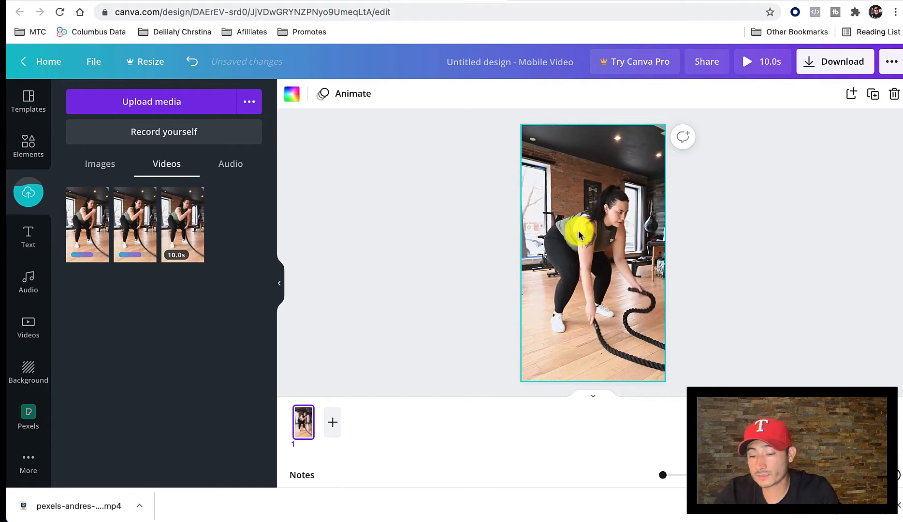
key(Delete)
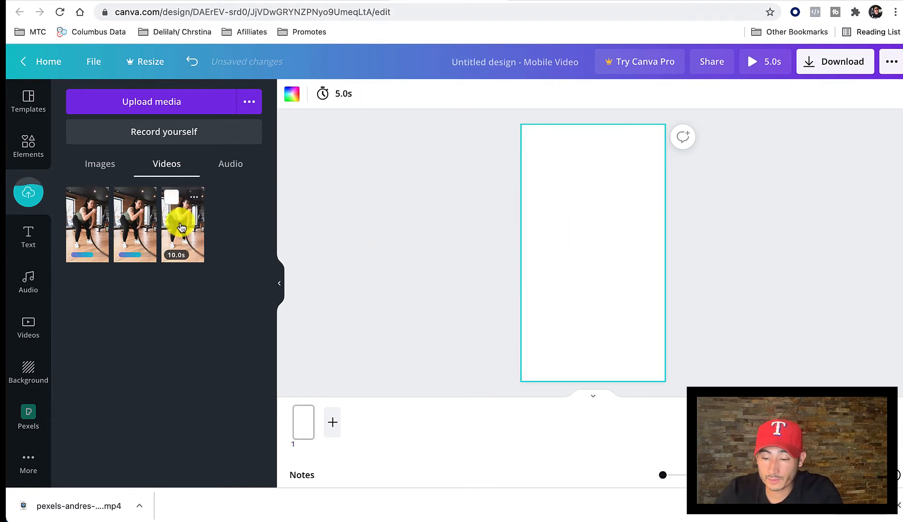
drag(183, 232, 398, 252)
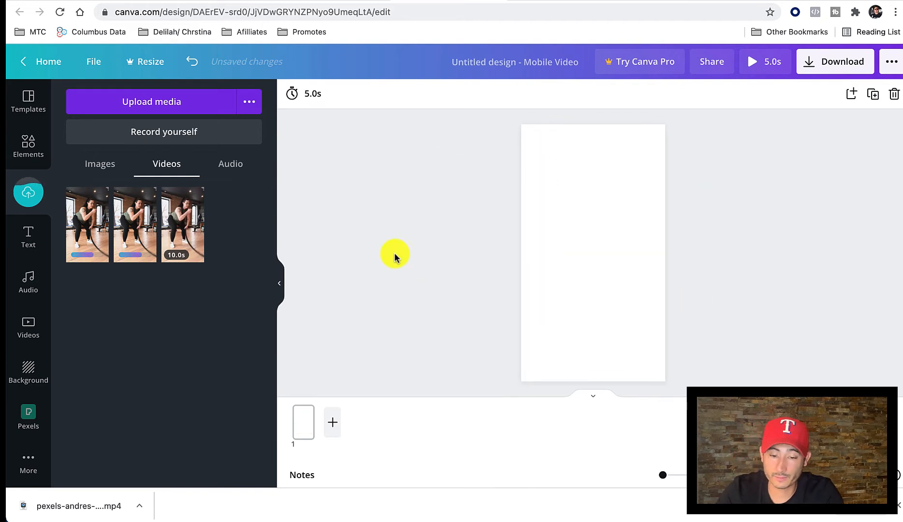
drag(181, 213, 537, 252)
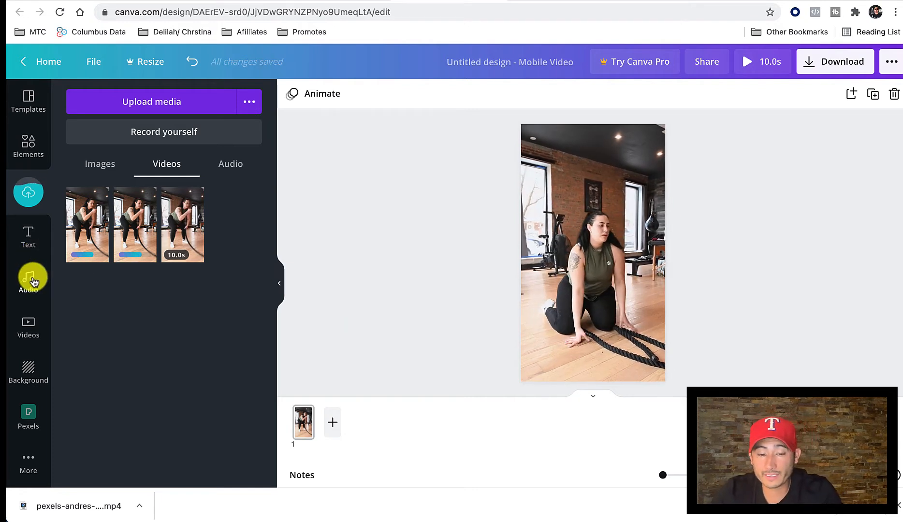
Add the recently used FREE DELIVERY text style to the page and move it over the upper part of the video.
click(26, 236)
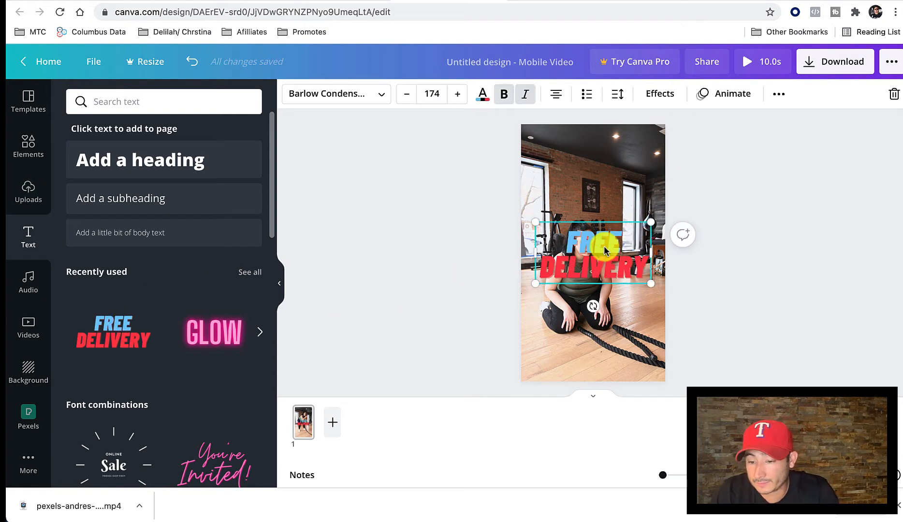
drag(604, 249, 592, 159)
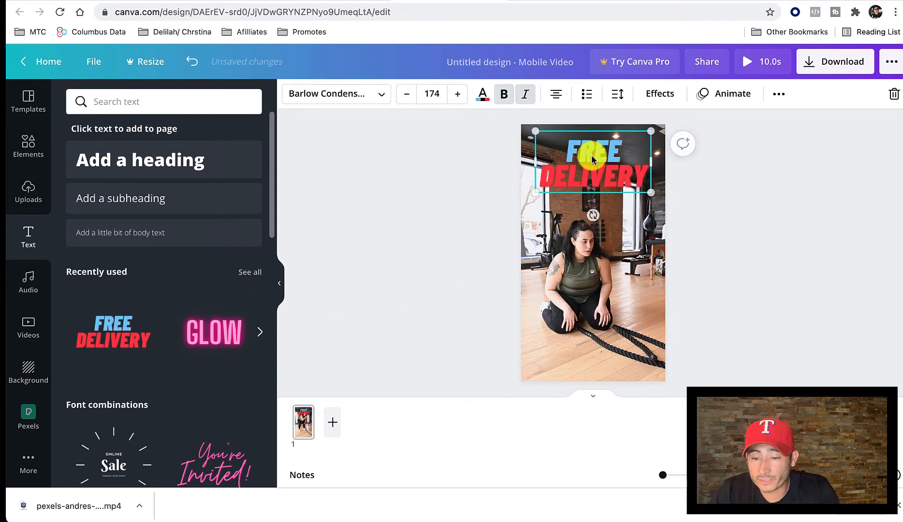
click(418, 213)
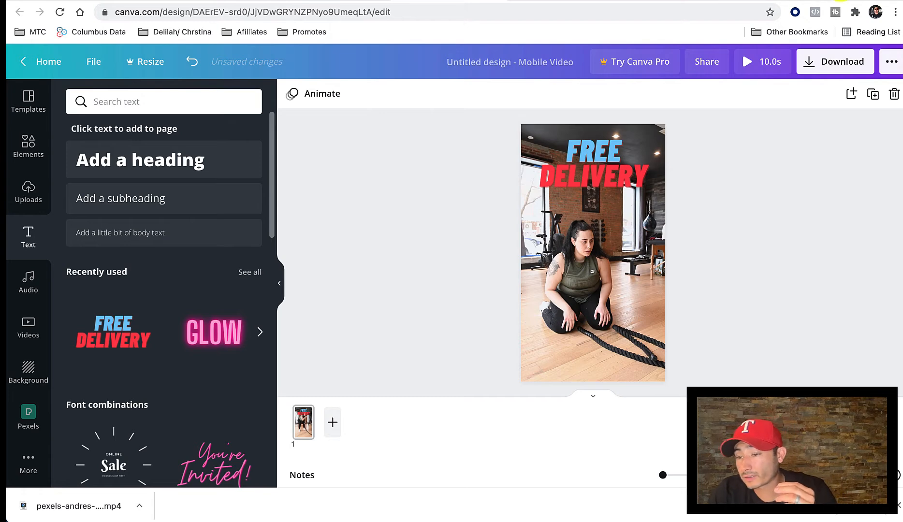
Search Google in a new tab for "3 best weight loss excerices" and read the suggested exercises.
click(841, 0)
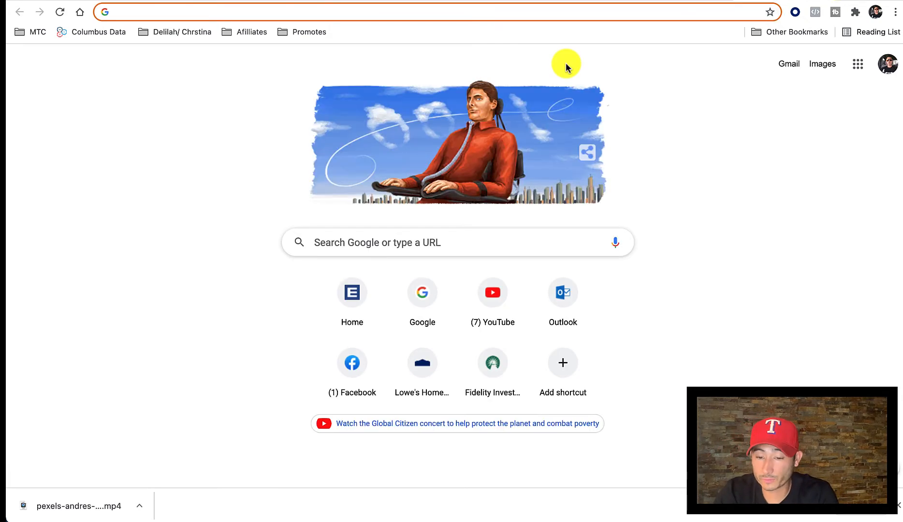
text(3 b)
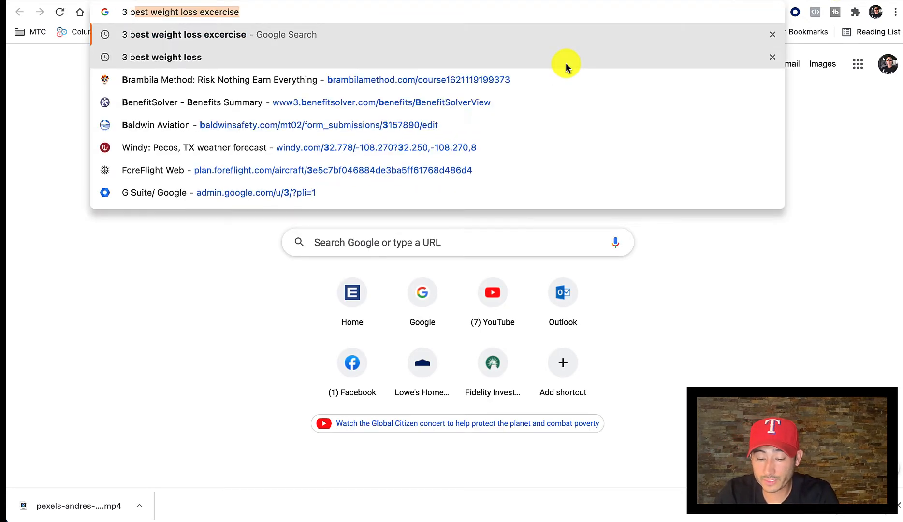
text(est weight loss)
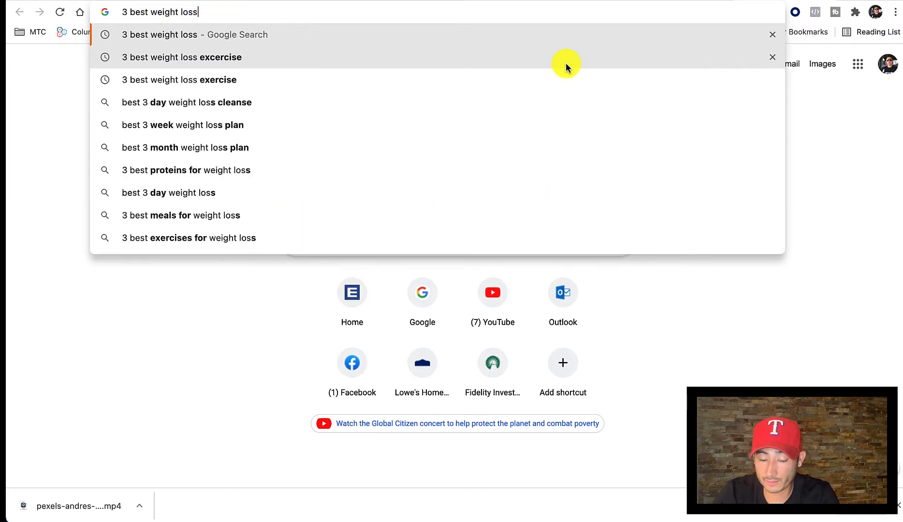
text( excercices)
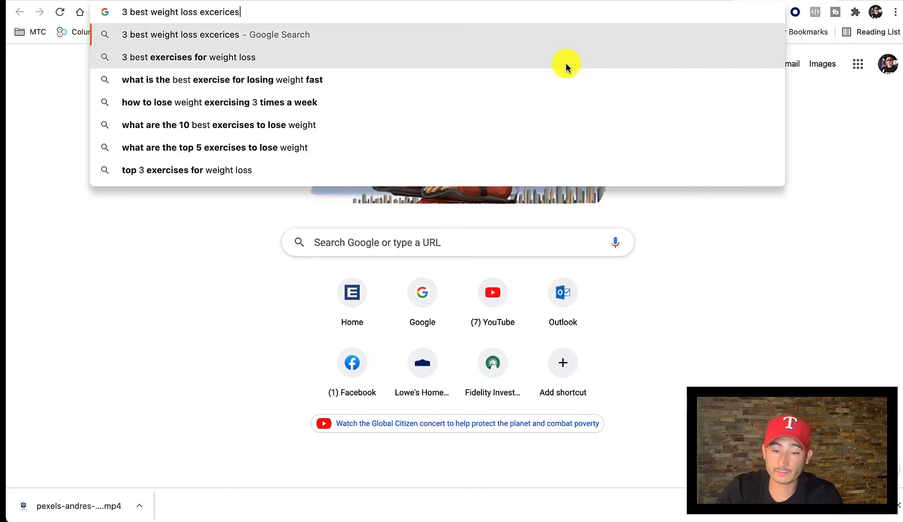
key(Return)
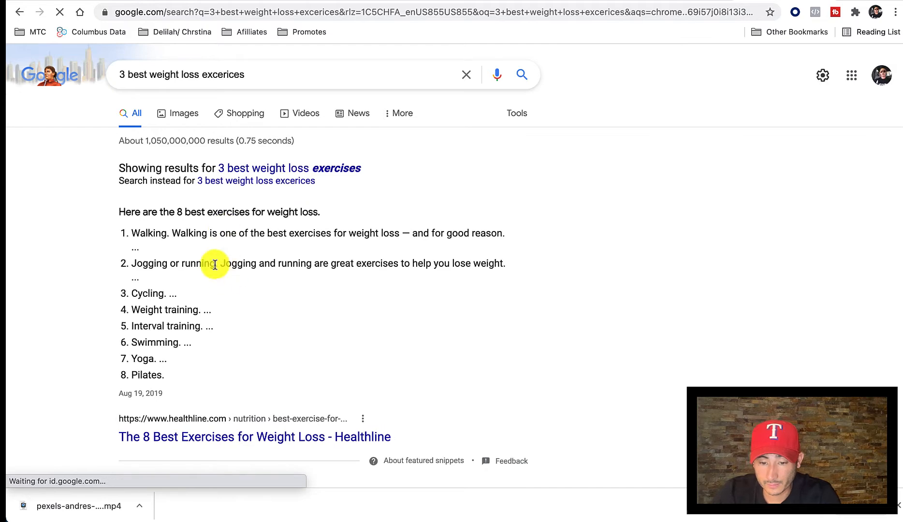
click(351, 173)
scroll(226, 324, down, 2)
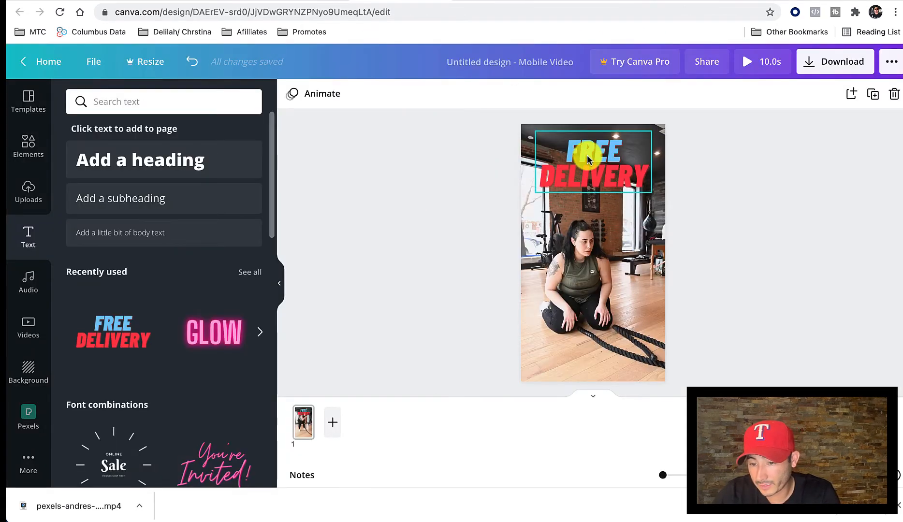
Switch back to the Canva design and replace FREE in the heading with "3 BEST WEIGHT LOSS" and the start of the last word.
click(588, 159)
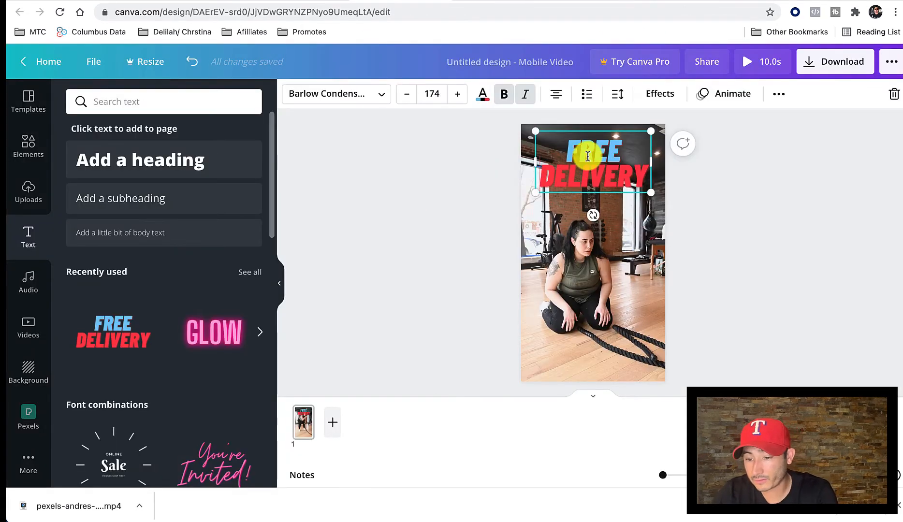
click(588, 156)
double_click(588, 146)
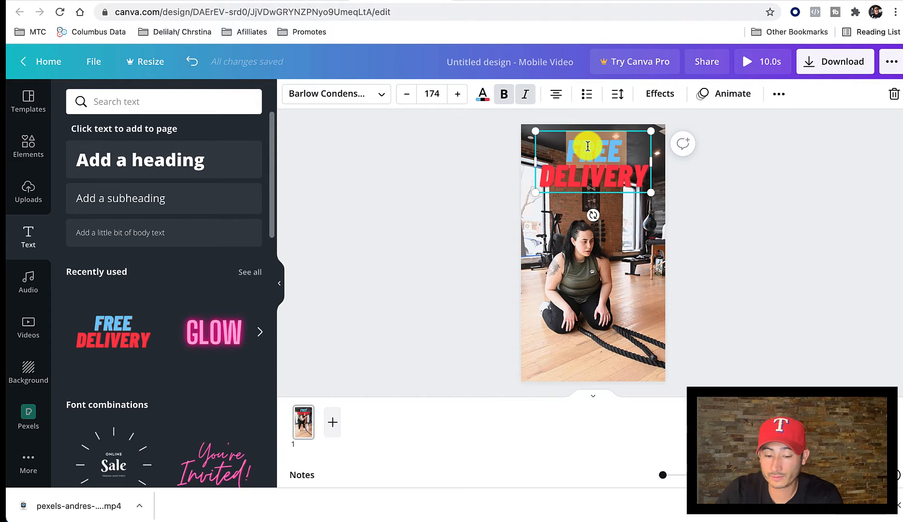
text(3 BEST)
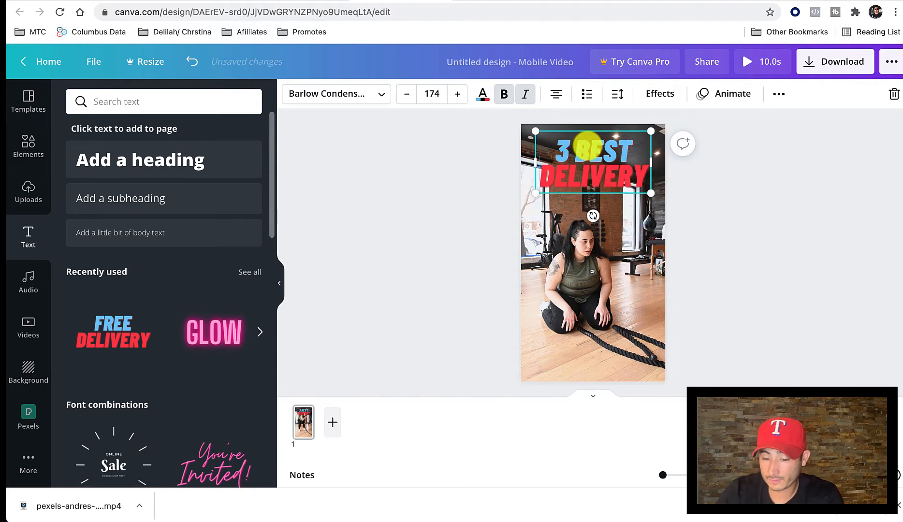
text( WEIGHT LOSS EXCERI)
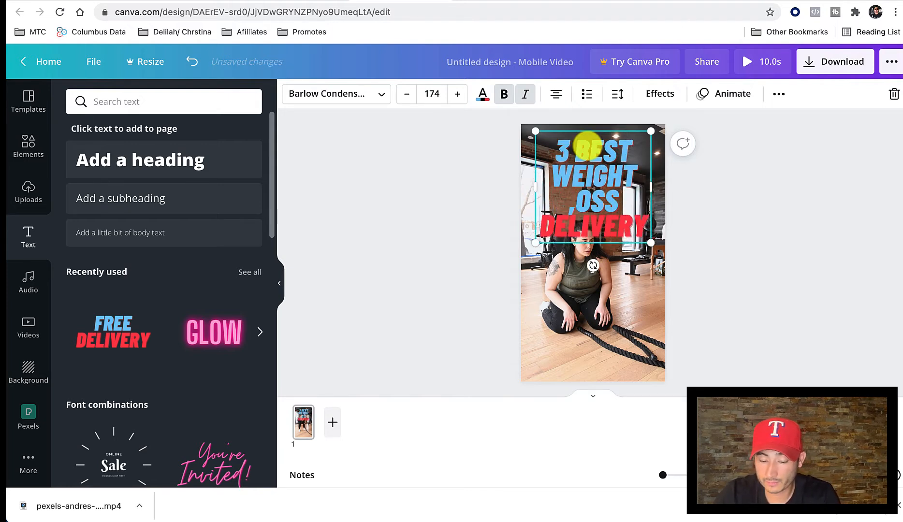
text(C)
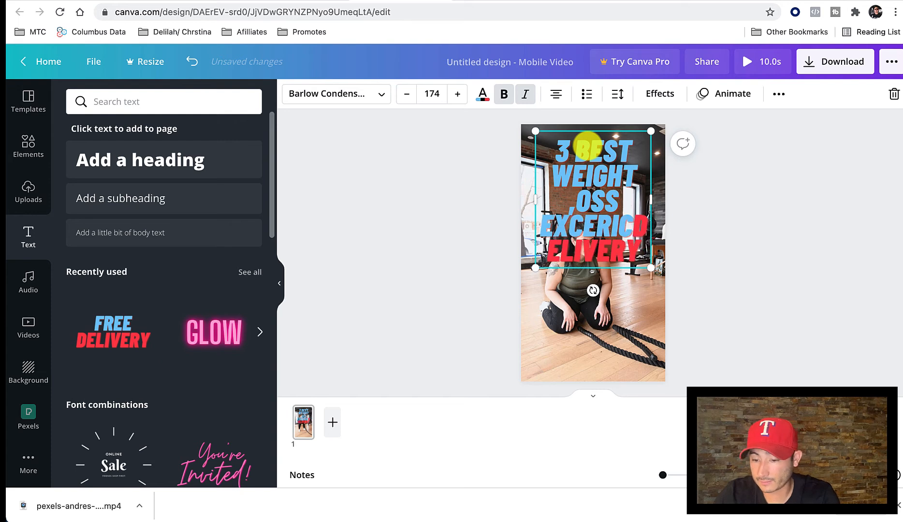
Remove DELIVERY from the heading and retype the last word so the text reads "3 BEST WEIGHT LOSS EXCERCISES".
key(Delete)
key(Delete)
key(Delete)
key(Delete)
key(Delete)
key(Delete)
key(Delete)
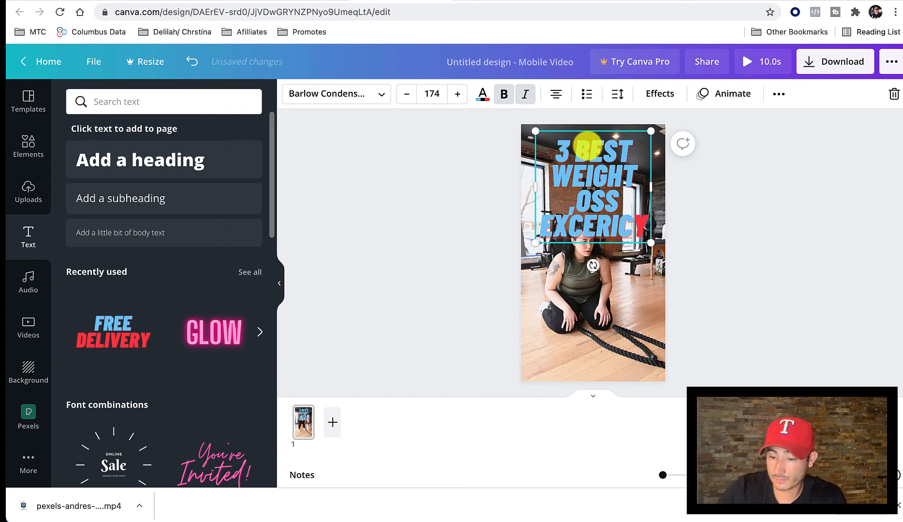
key(Delete)
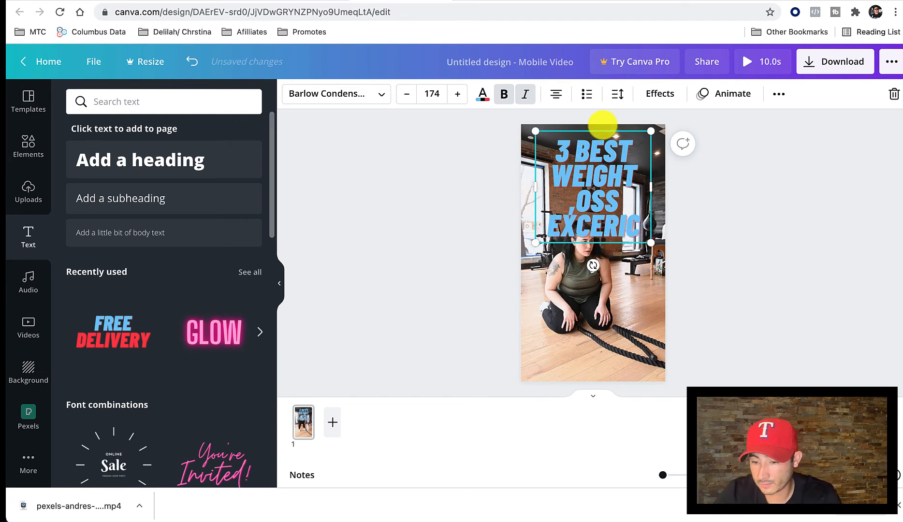
key(BackSpace)
key(BackSpace)
key(BackSpace)
key(BackSpace)
key(BackSpace)
key(BackSpace)
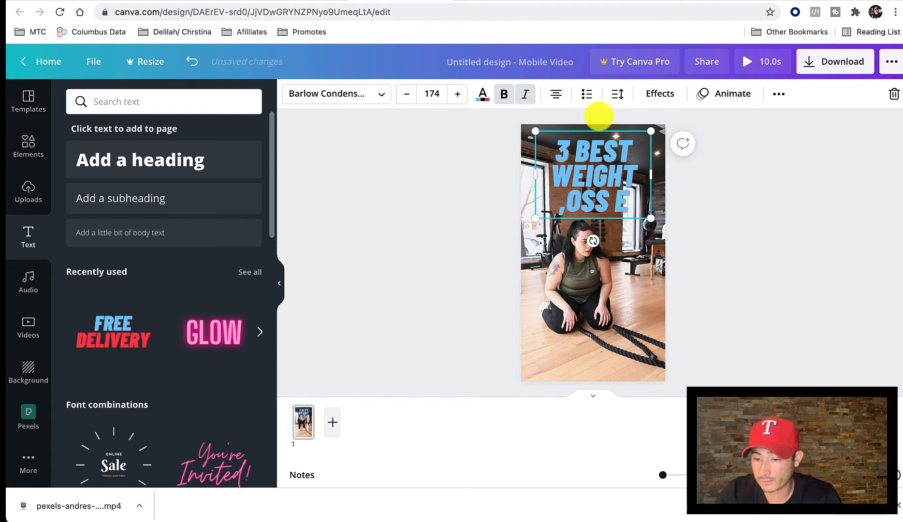
text(XCERCISES)
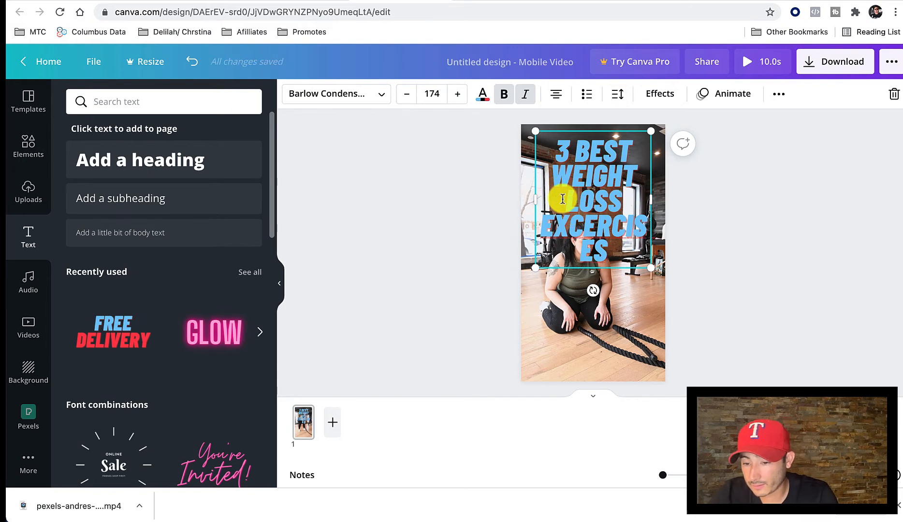
Colour the heading words WEIGHT LOSS EXCERCISES yellow and the words 3 BEST white.
drag(554, 183, 605, 246)
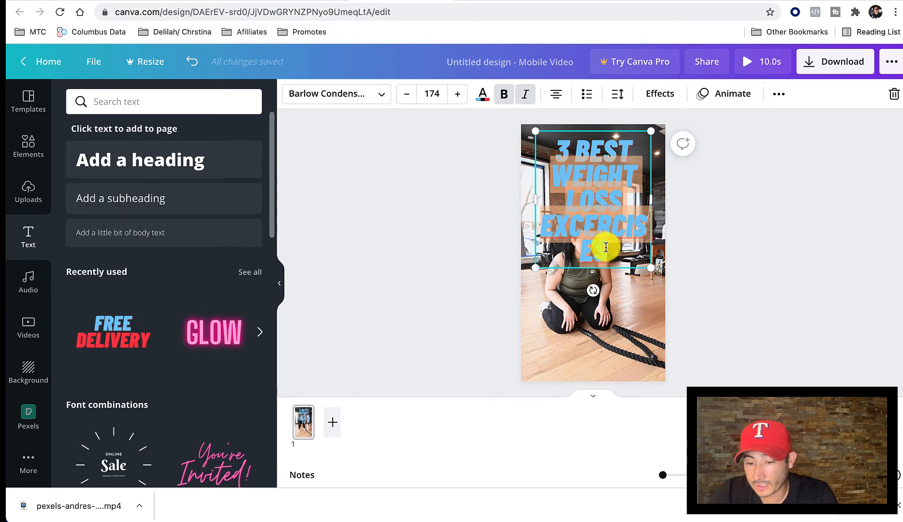
click(480, 101)
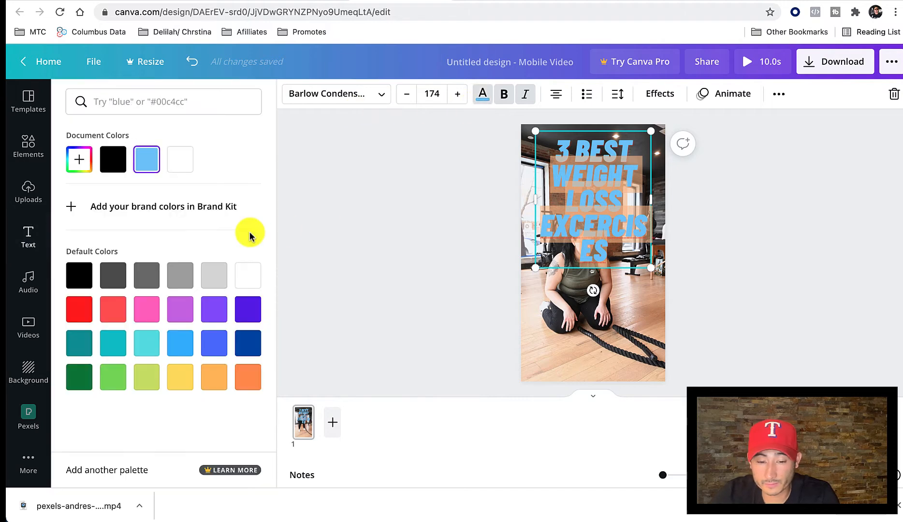
click(179, 378)
click(558, 149)
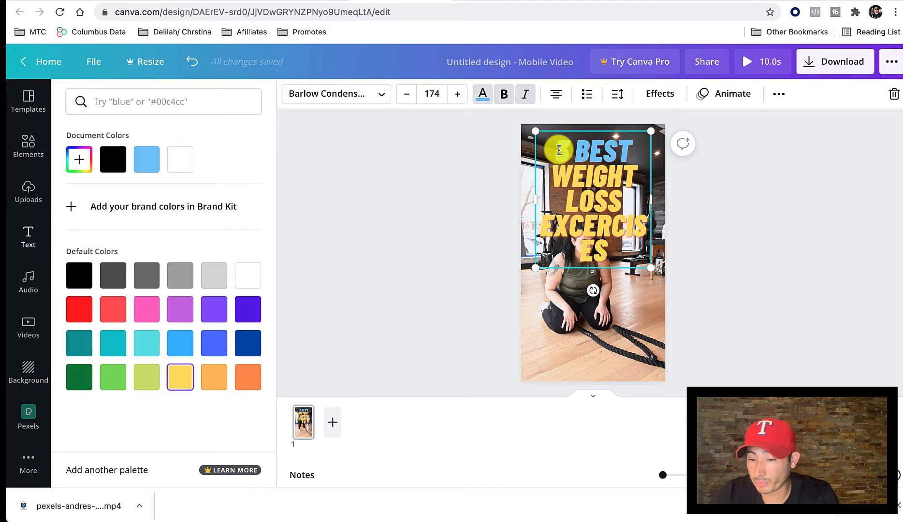
click(482, 99)
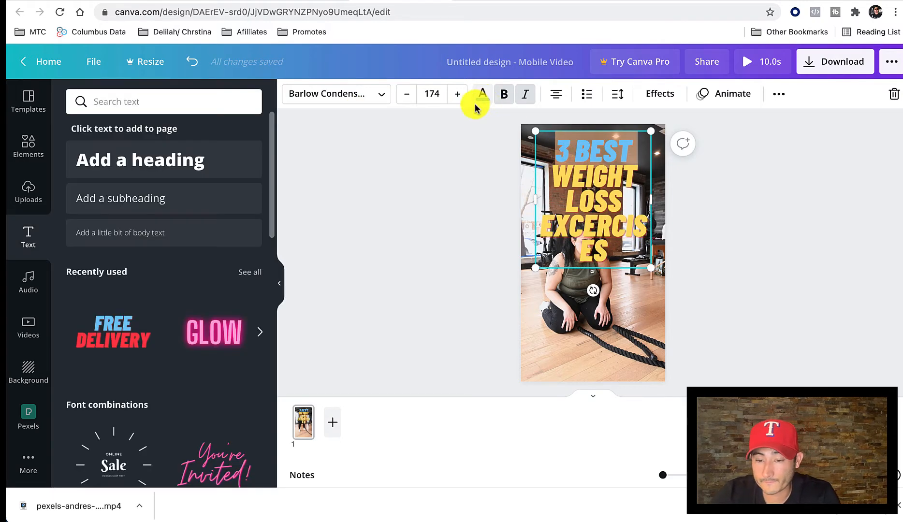
click(483, 99)
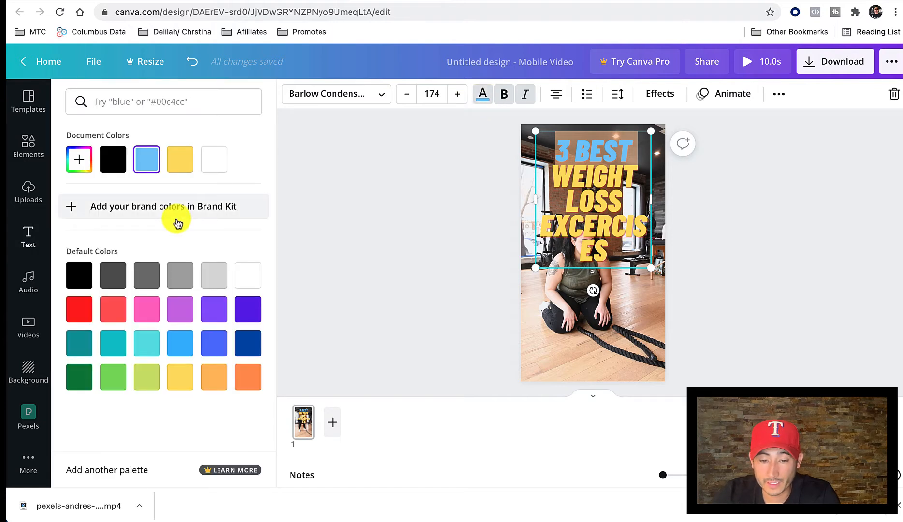
click(212, 170)
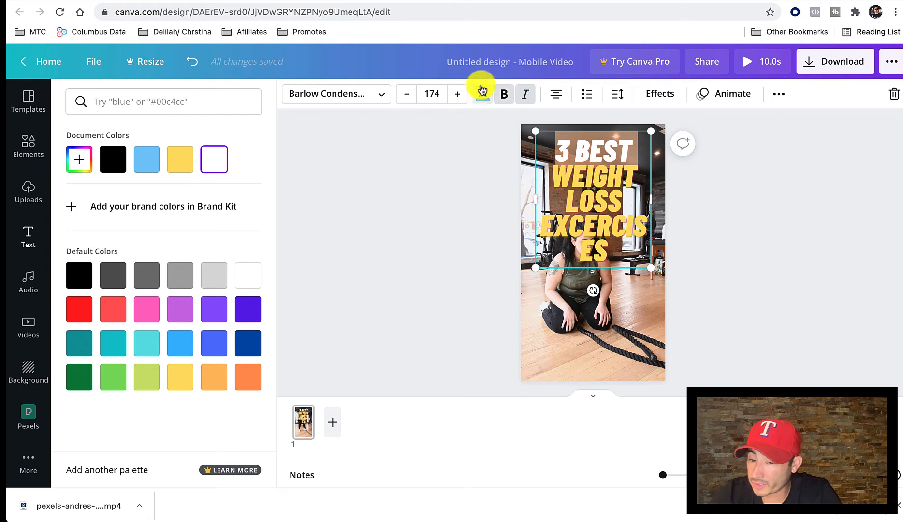
Reduce the heading's font size to 129 so that it fits on three lines, and deselect it.
click(407, 103)
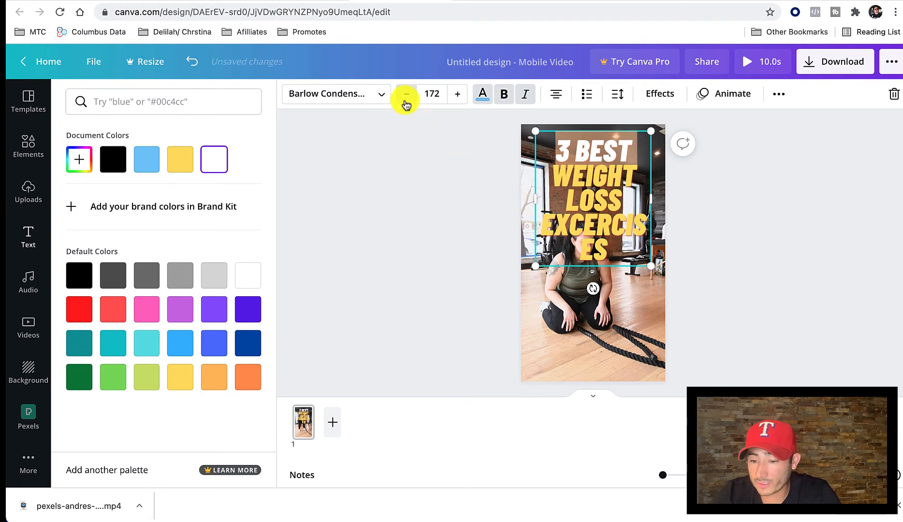
click(407, 102)
click(406, 102)
click(406, 102)
click(406, 102)
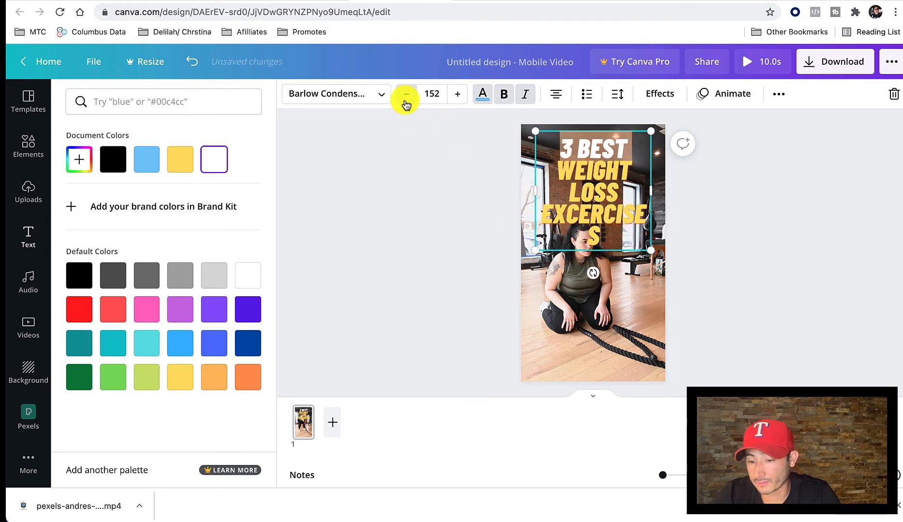
click(406, 102)
click(406, 102)
click(406, 103)
click(406, 103)
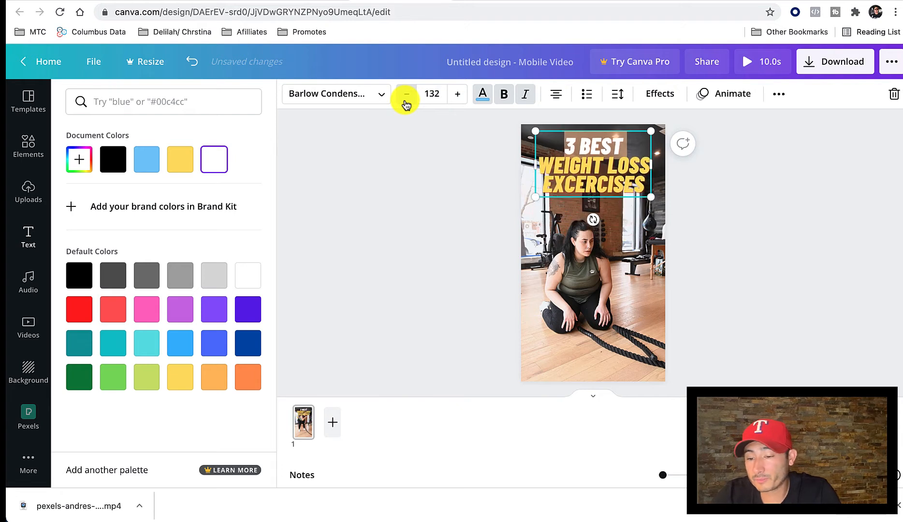
click(406, 102)
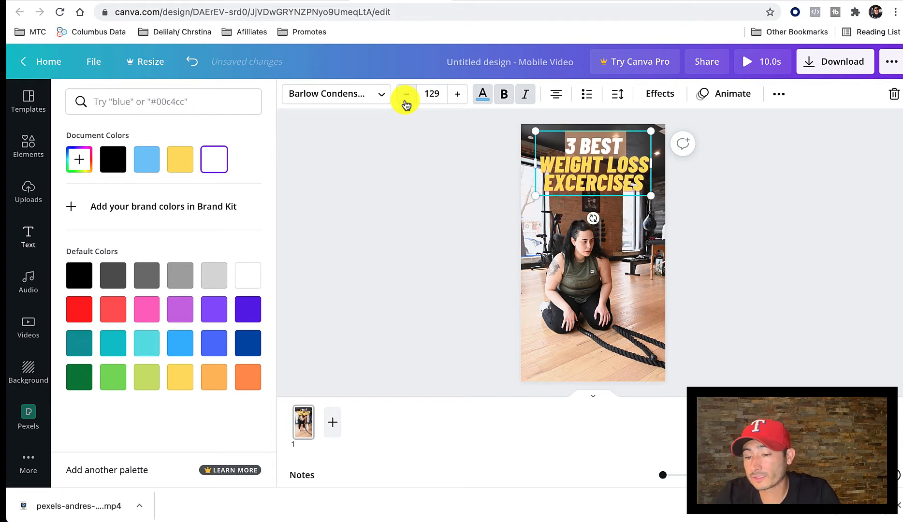
click(632, 225)
click(431, 159)
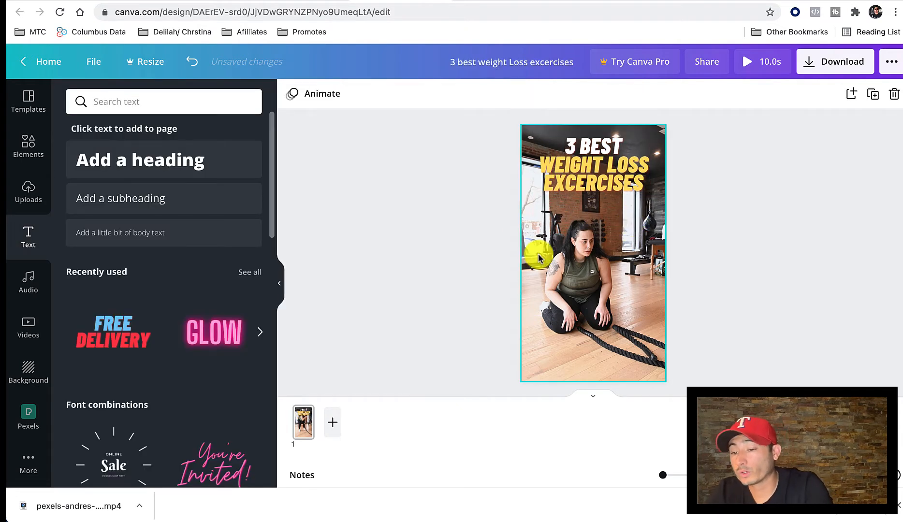
Set the heading's shadow effect to offset 0, direction -180, blur 100, transparency 100 and colour black.
click(596, 159)
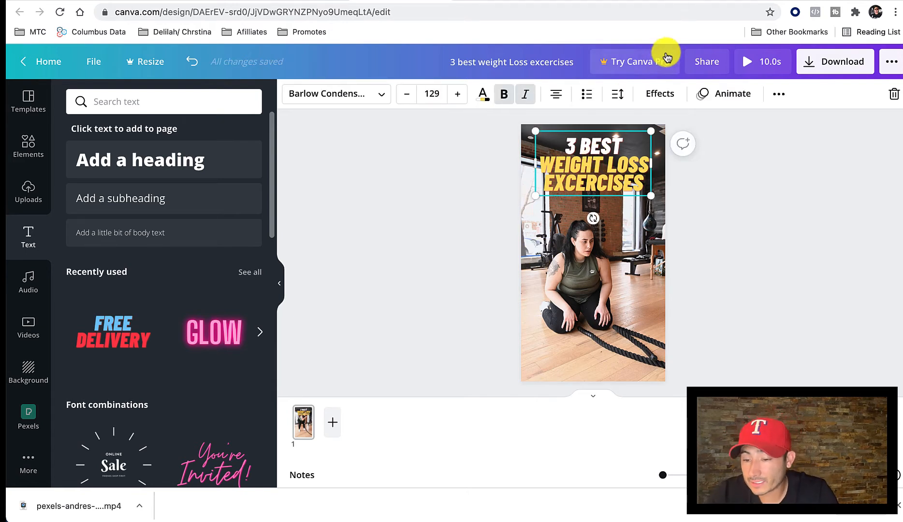
click(658, 97)
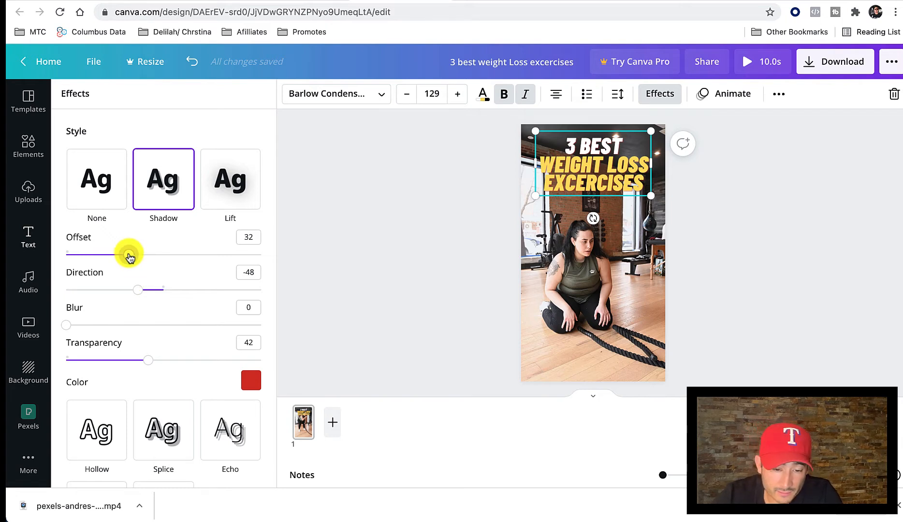
drag(130, 256, 30, 269)
drag(138, 297, 271, 338)
drag(149, 363, 273, 366)
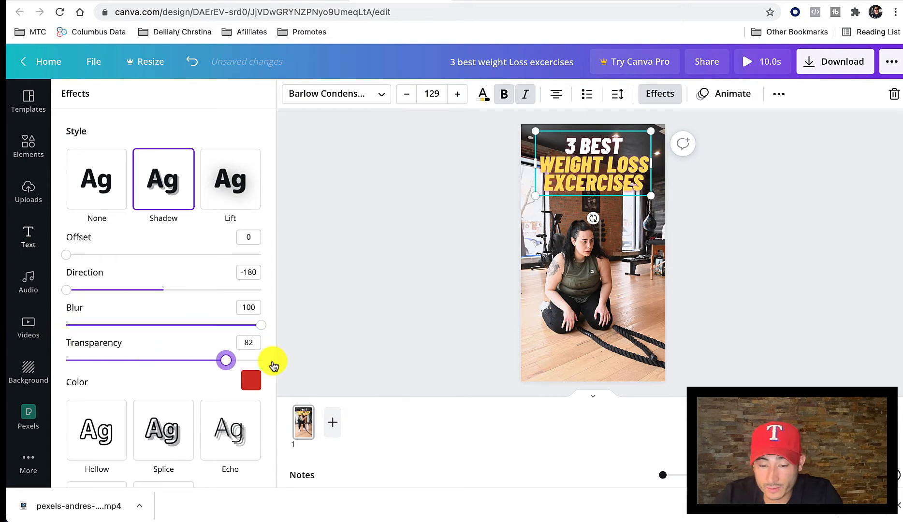
click(252, 390)
click(86, 252)
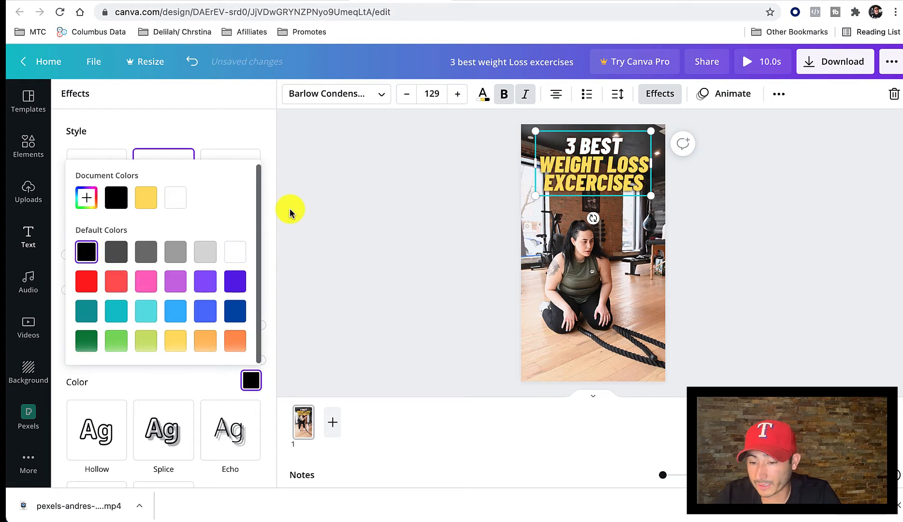
click(290, 212)
click(468, 193)
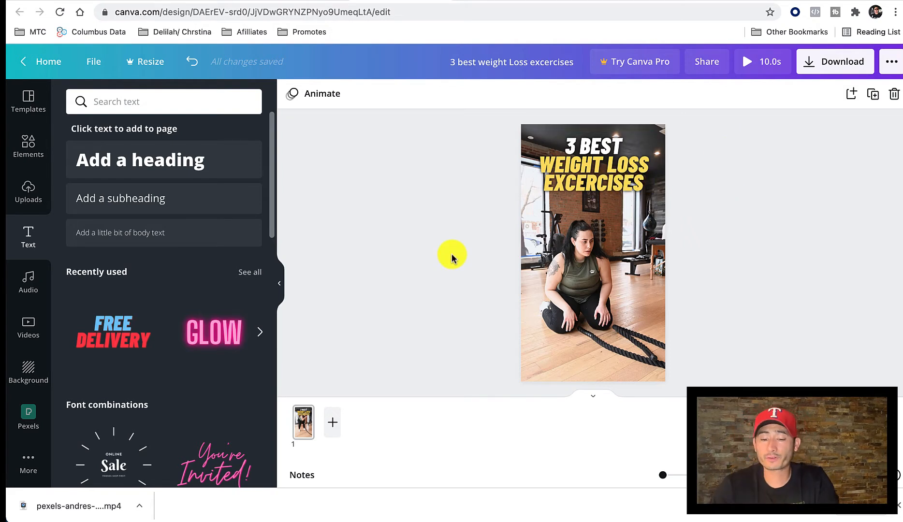
Duplicate page 1 of the design as a second page.
right_click(303, 425)
click(342, 348)
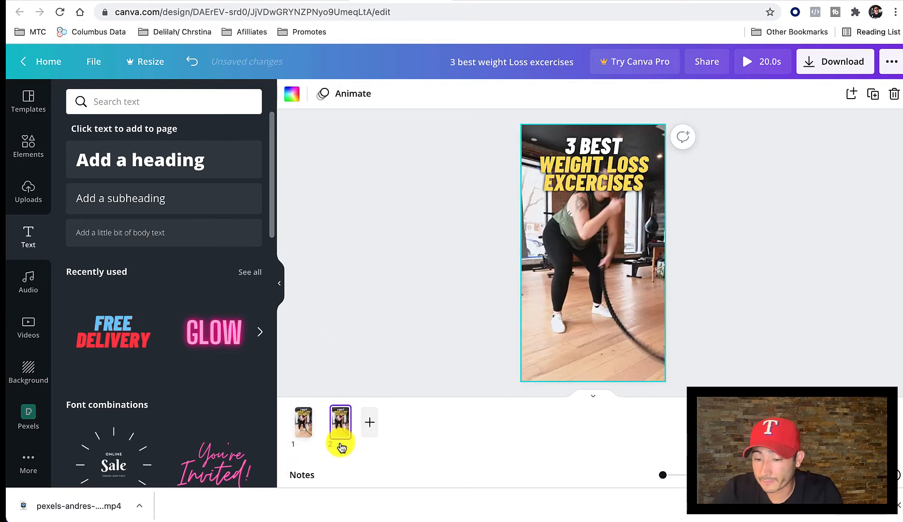
Replace the words 3 BEST in the page 2 heading with #1 EXCERCISE.
click(583, 155)
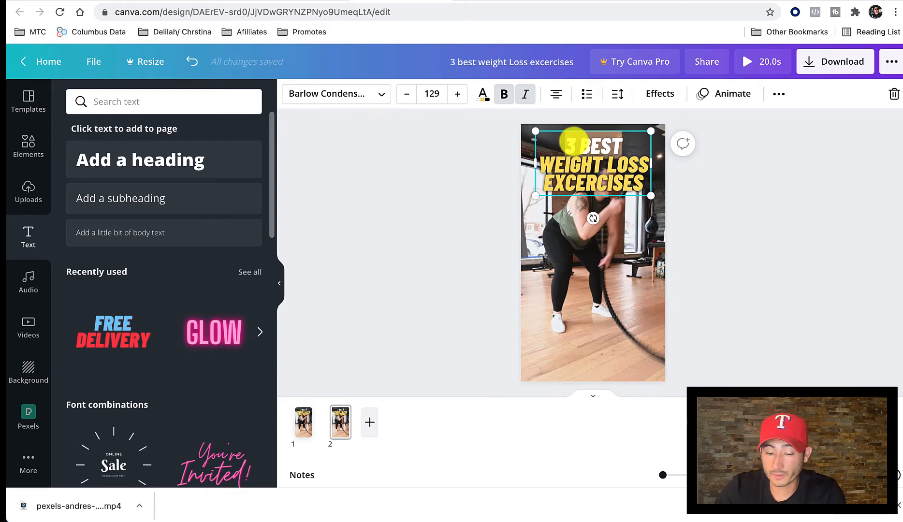
text(#1 )
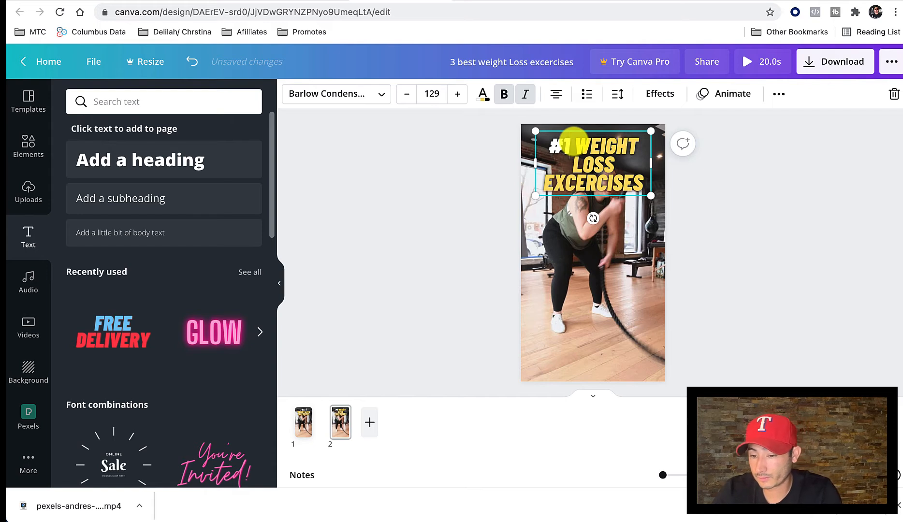
text(EXCERIC)
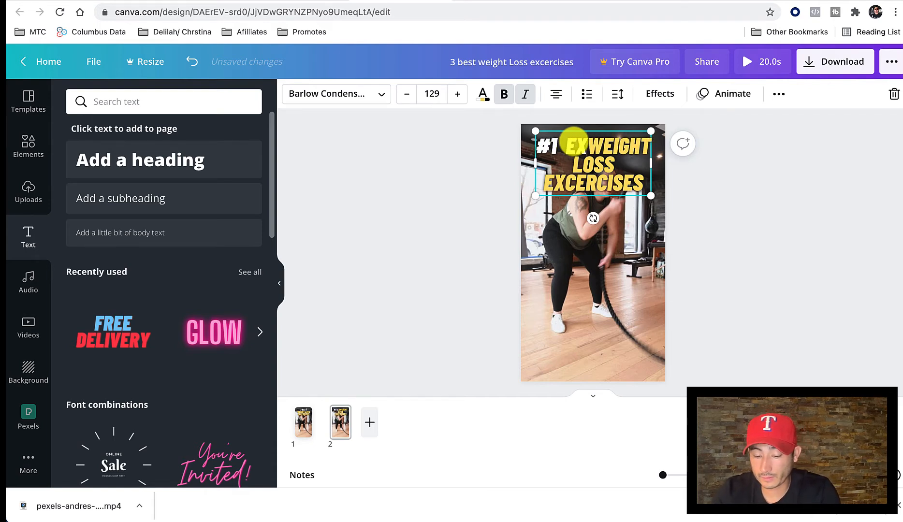
key(BackSpace)
key(BackSpace)
key(BackSpace)
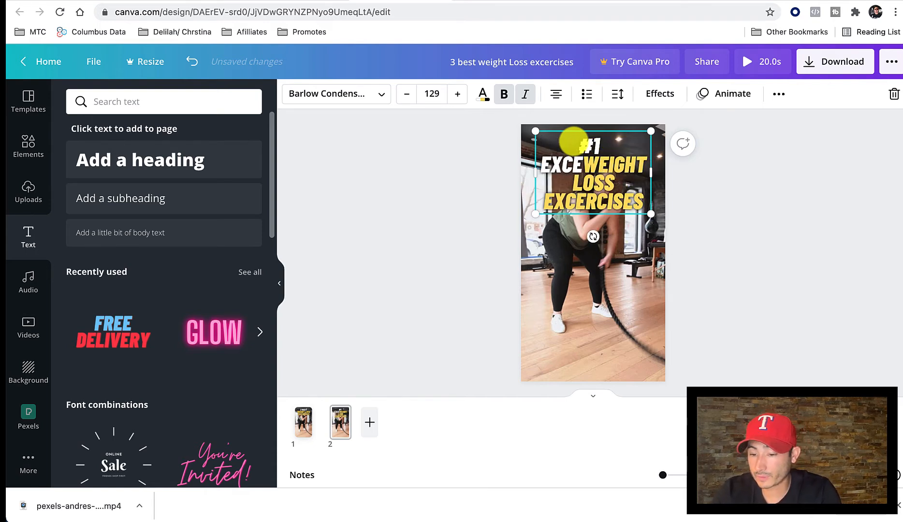
key(BackSpace)
key(BackSpace)
key(BackSpace)
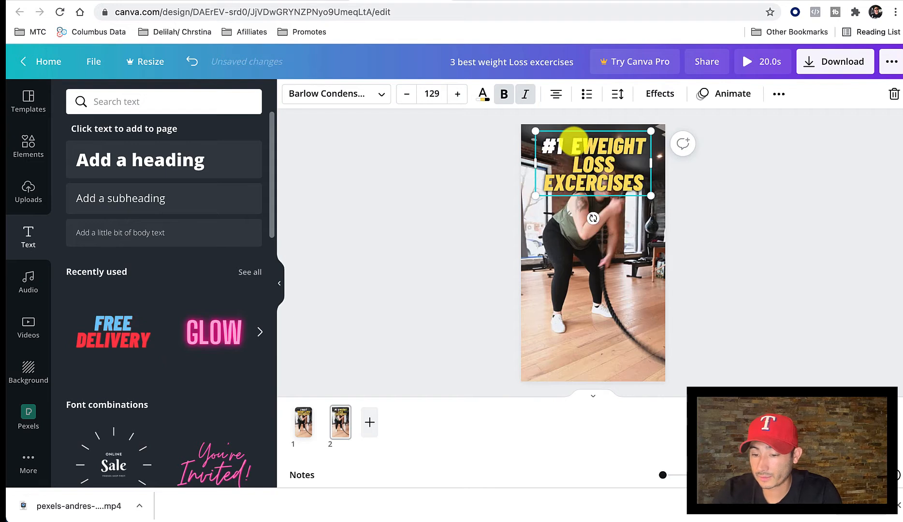
key(BackSpace)
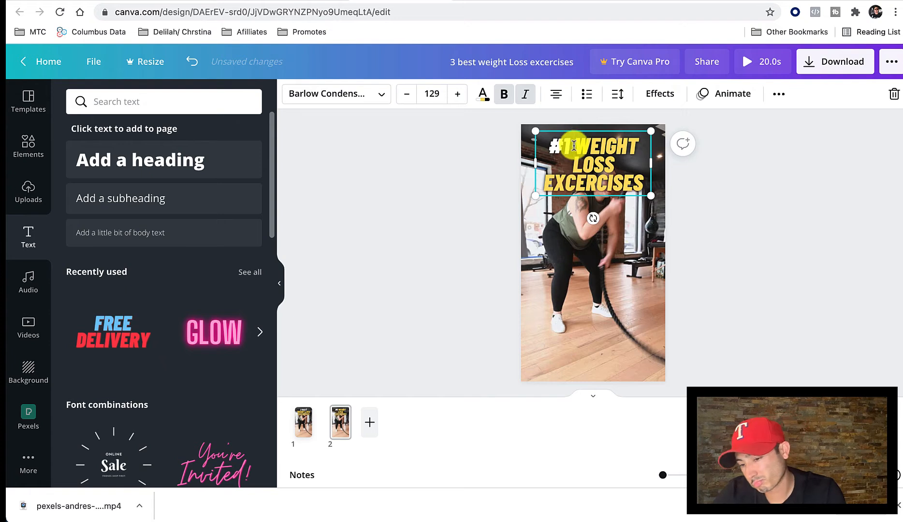
key(super+z)
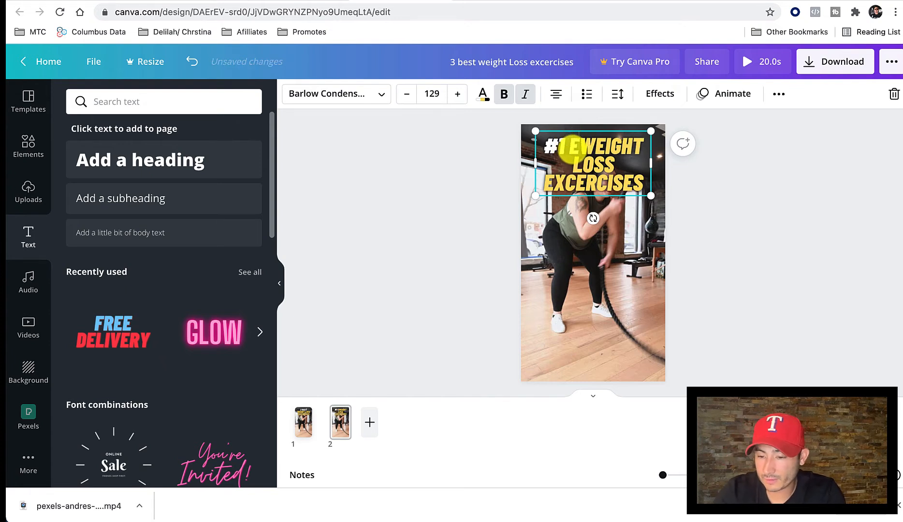
text(XCERCISE)
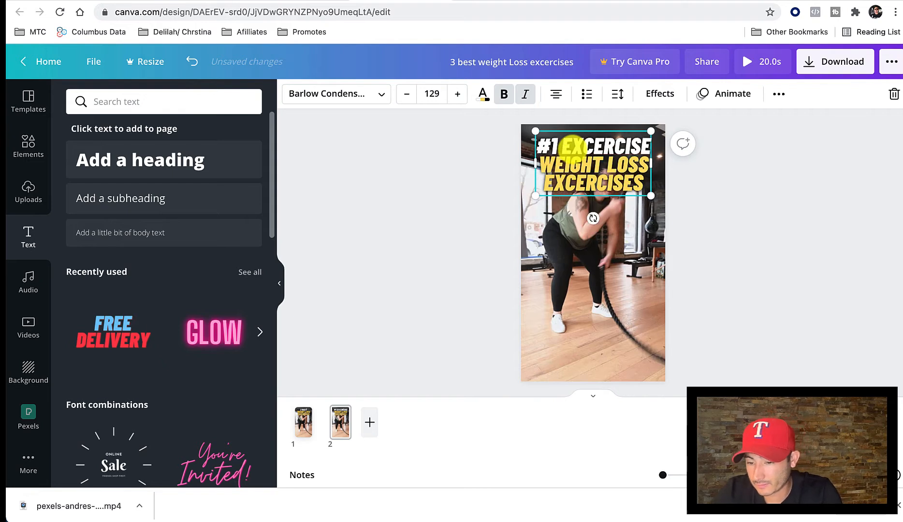
Delete the yellow word EXCERCISES from the end of the page 2 heading.
key(shift+Down)
key(shift+Down)
key(BackSpace)
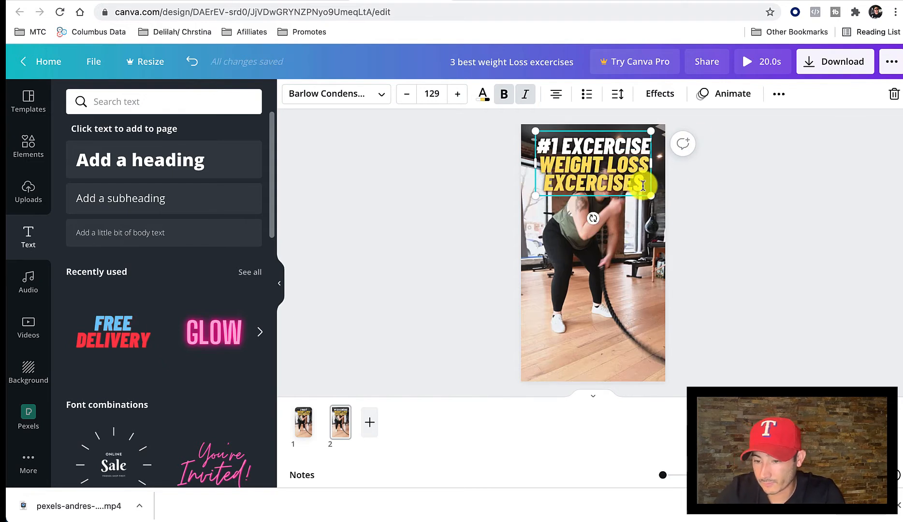
key(BackSpace)
key(BackSpace)
key(BackSpace)
key(BackSpace)
key(BackSpace)
key(BackSpace)
key(BackSpace)
key(BackSpace)
key(BackSpace)
key(BackSpace)
key(BackSpace)
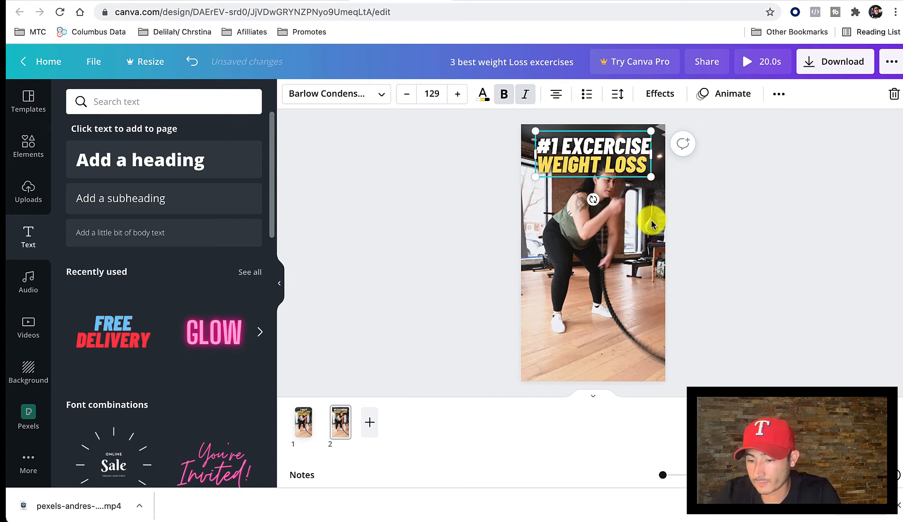
Scale the page 2 heading down slightly from its lower-left corner and deselect it.
click(752, 208)
click(599, 151)
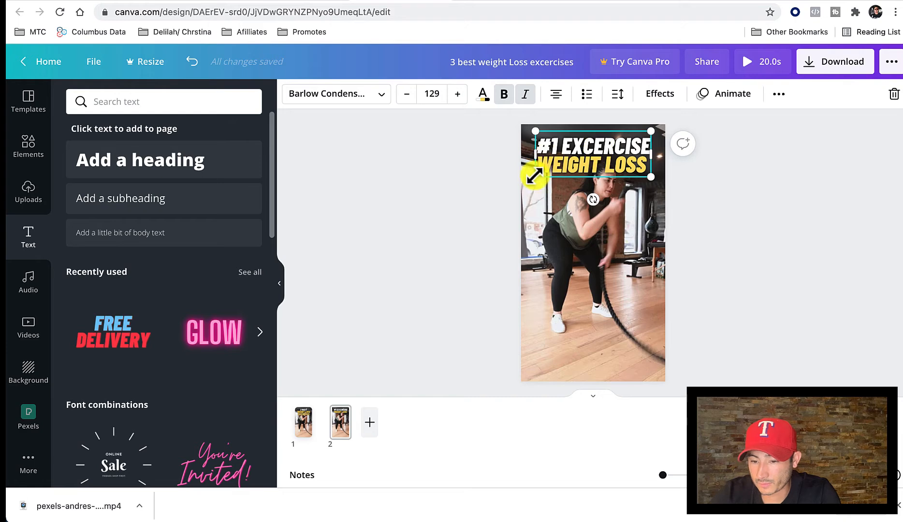
drag(540, 174, 545, 171)
click(716, 234)
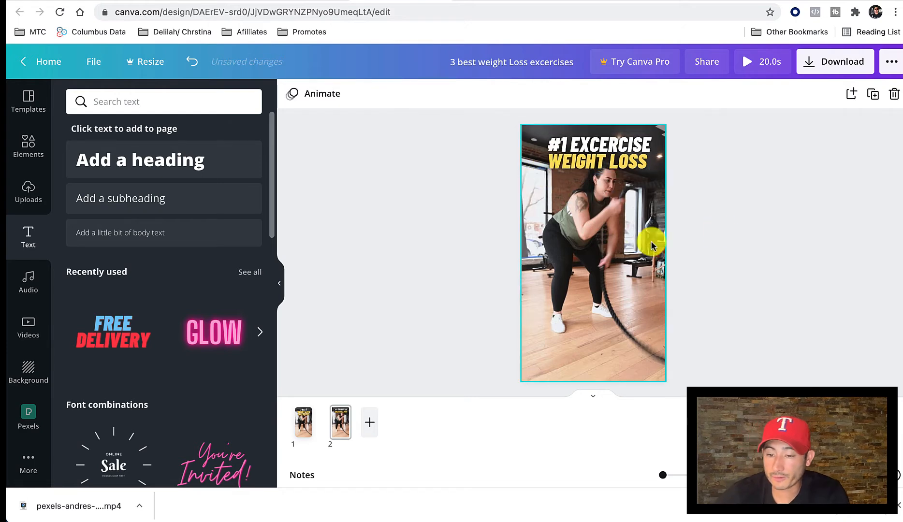
Take the exercise Cycling from the Google results, switch to Pexels, search its videos for Cycling and look through the clips.
click(778, 1)
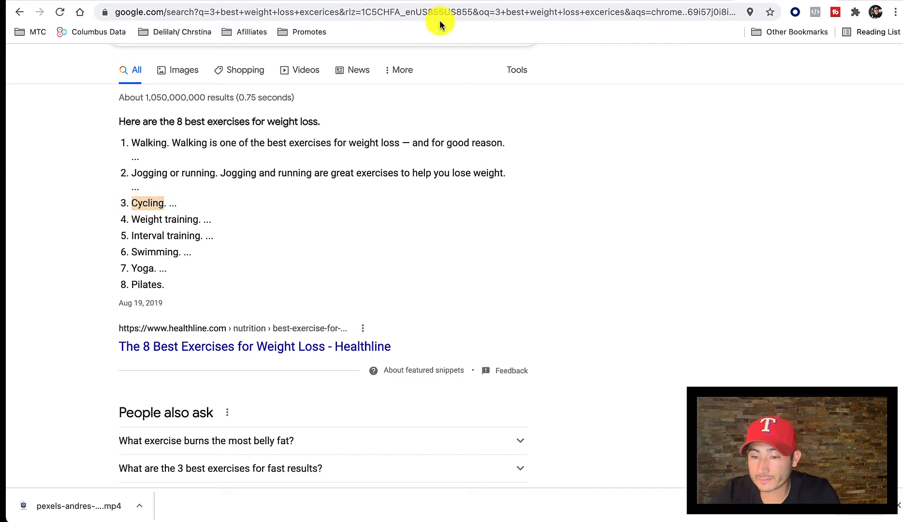
click(494, 0)
double_click(195, 69)
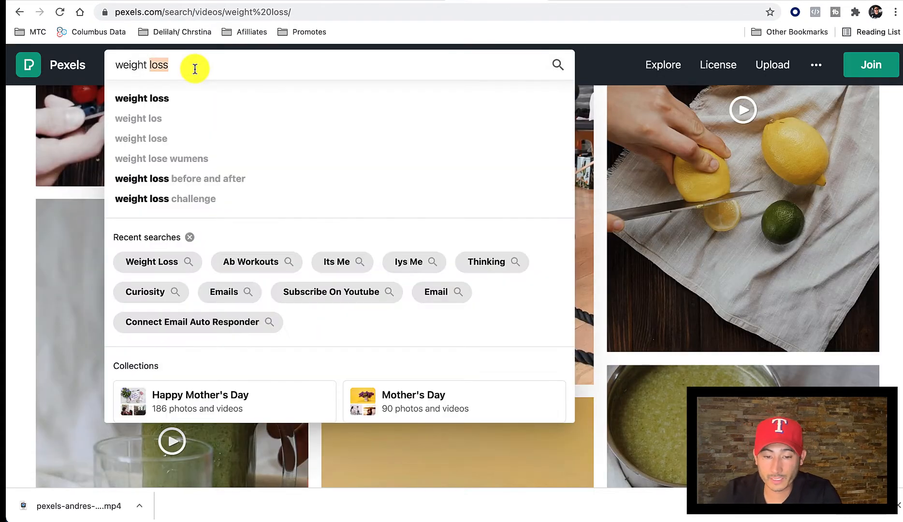
text(Cycling)
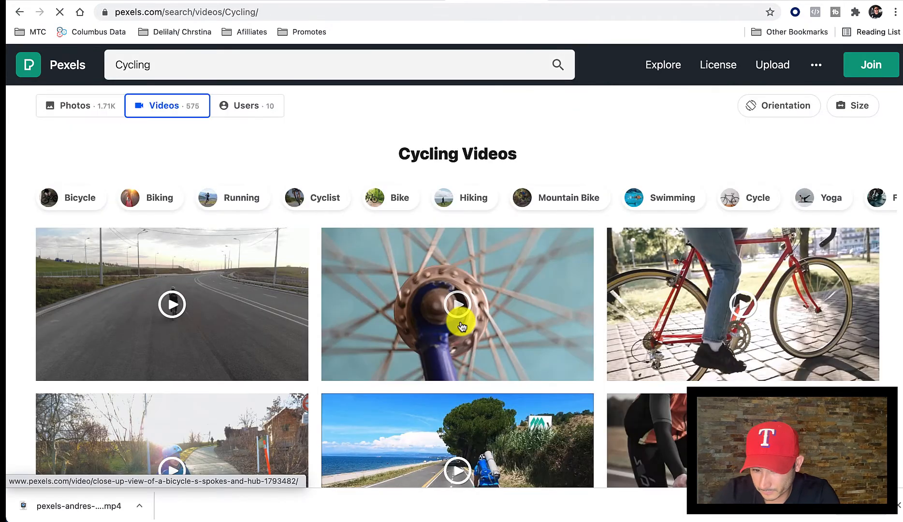
scroll(460, 323, down, 4)
scroll(462, 314, down, 4)
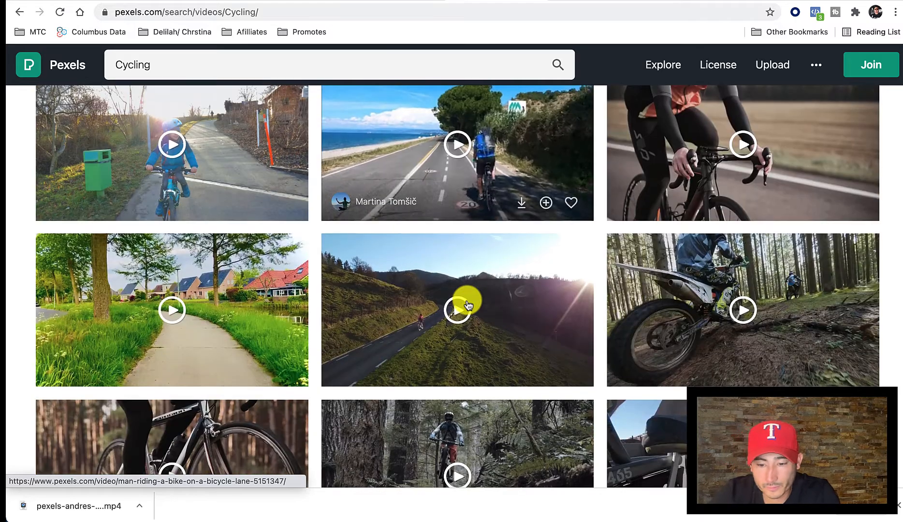
scroll(468, 304, down, 3)
scroll(467, 298, down, 3)
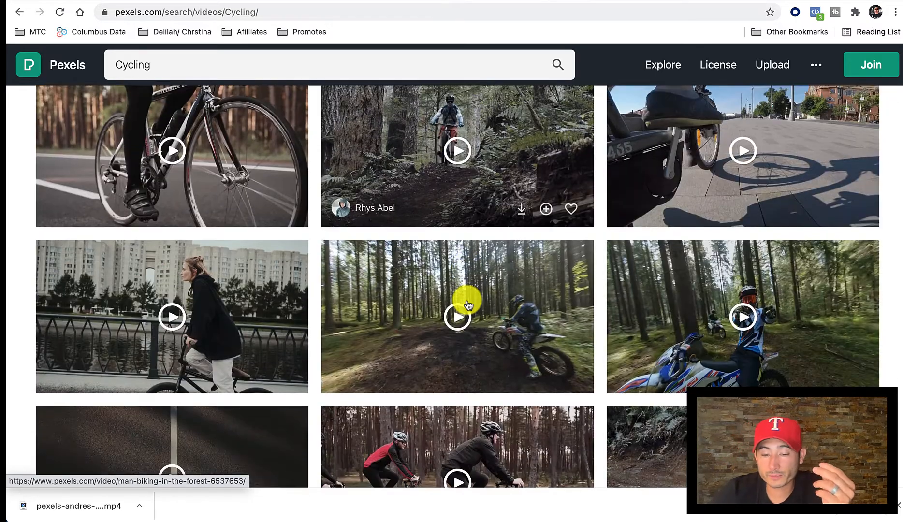
scroll(216, 171, down, 1)
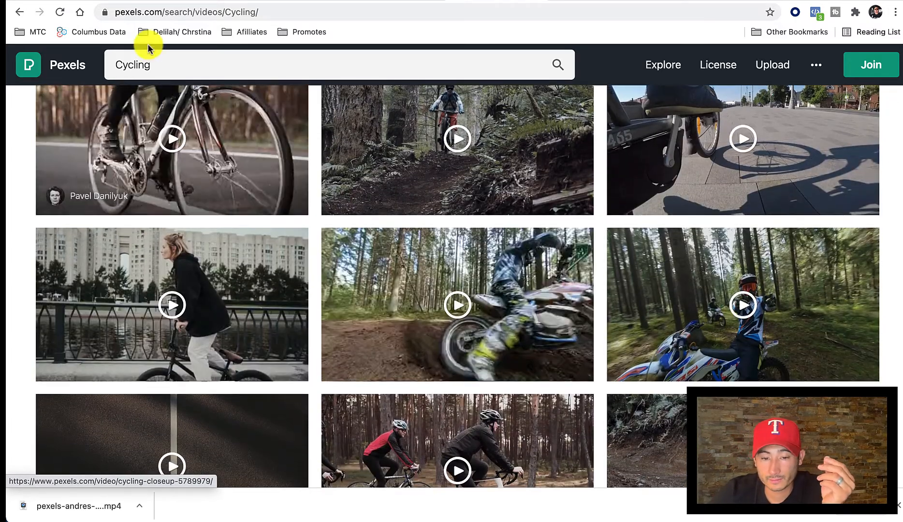
Refine the Pexels video search to Cycling weight loss.
click(164, 63)
text(weight )
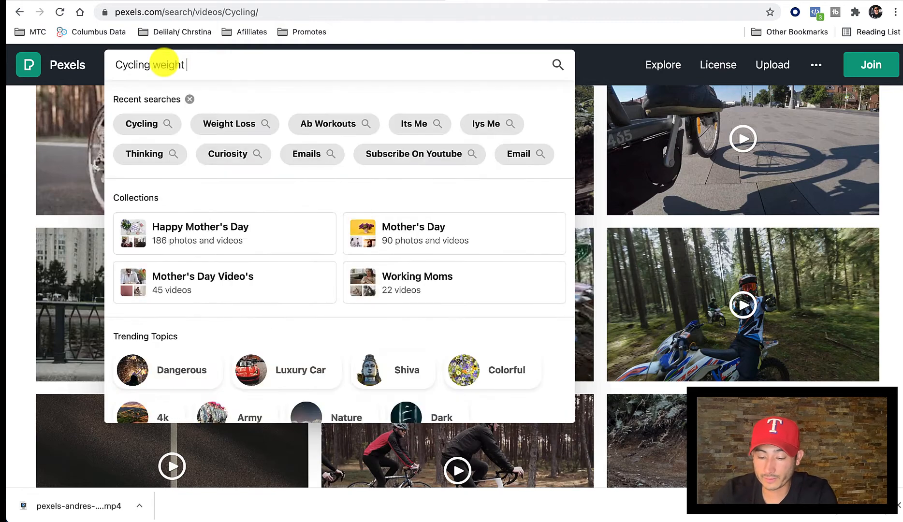
text(loss)
key(Return)
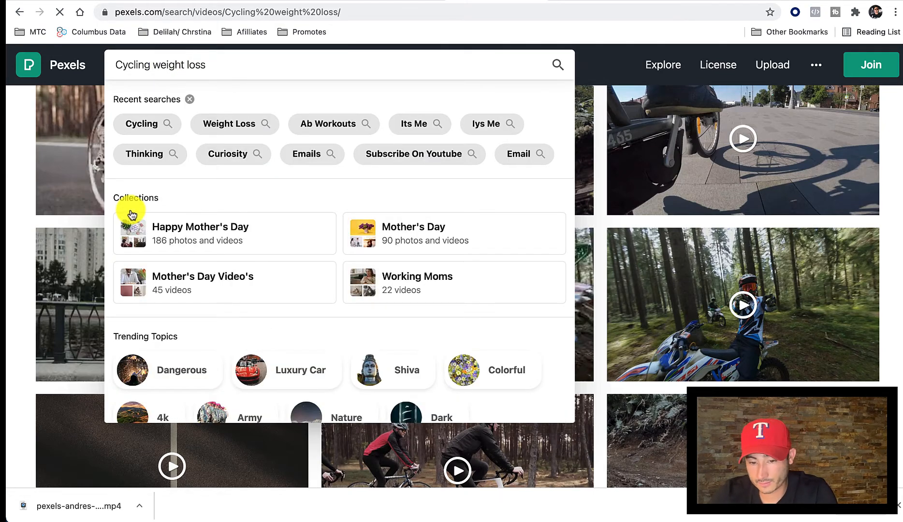
Dismiss the photo upload prompt and look through the Cycling weight loss videos for a suitable clip.
scroll(248, 257, down, 5)
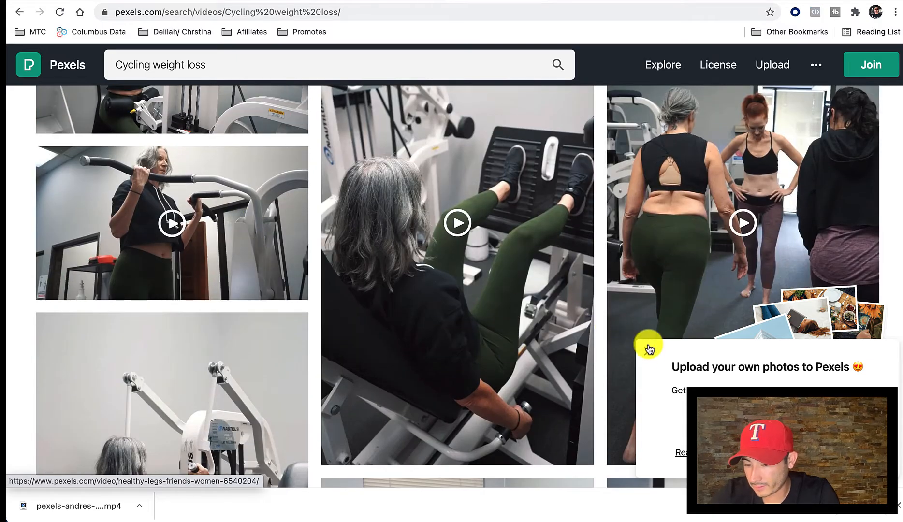
click(648, 350)
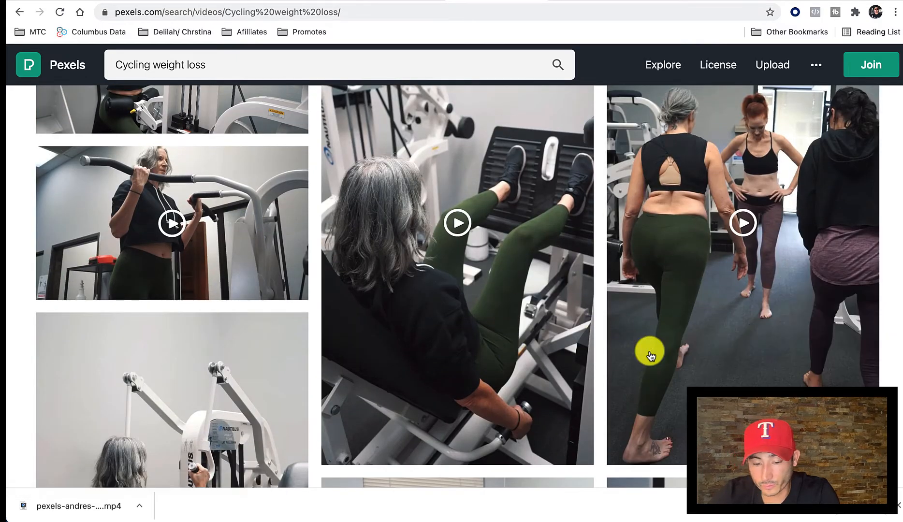
scroll(432, 307, down, 3)
scroll(432, 307, down, 15)
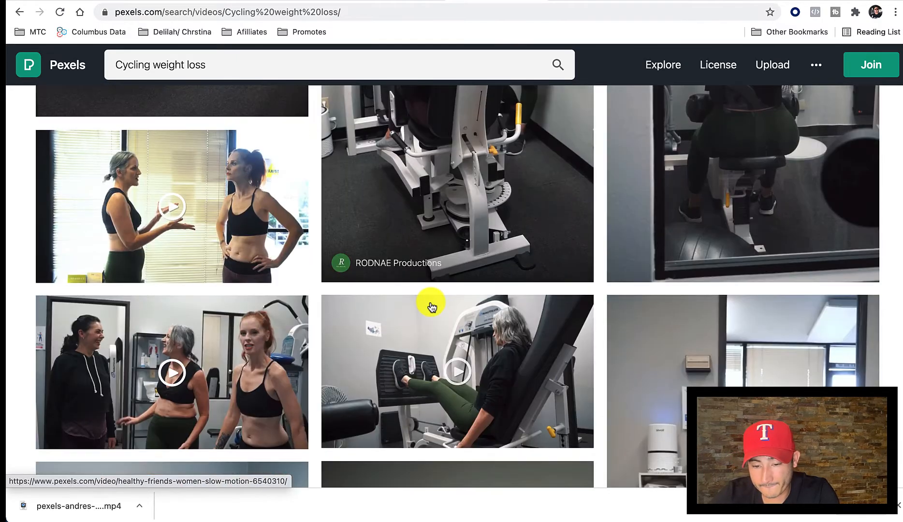
scroll(432, 306, down, 12)
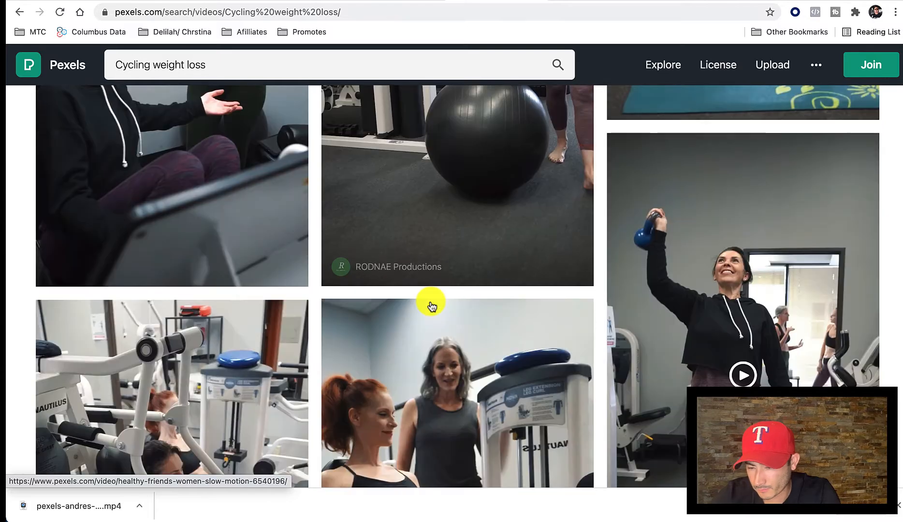
scroll(430, 271, down, 5)
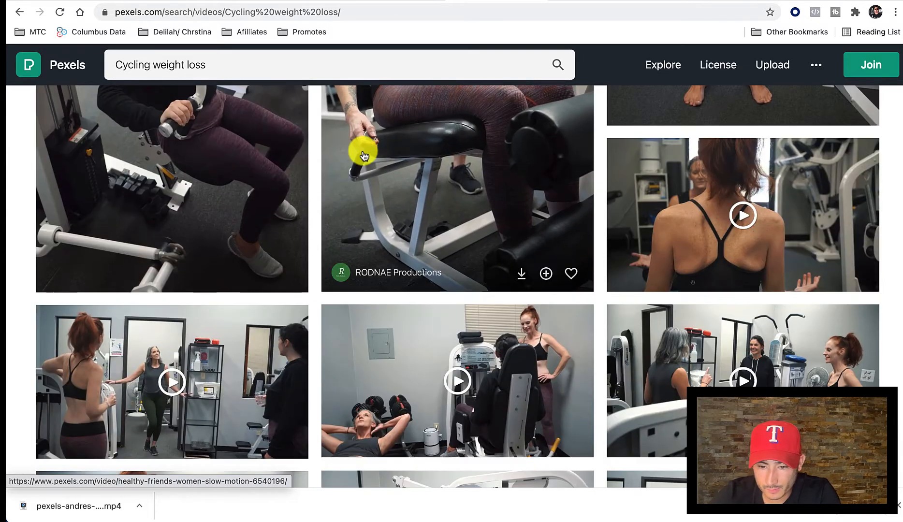
scroll(363, 147, down, 5)
scroll(364, 155, down, 8)
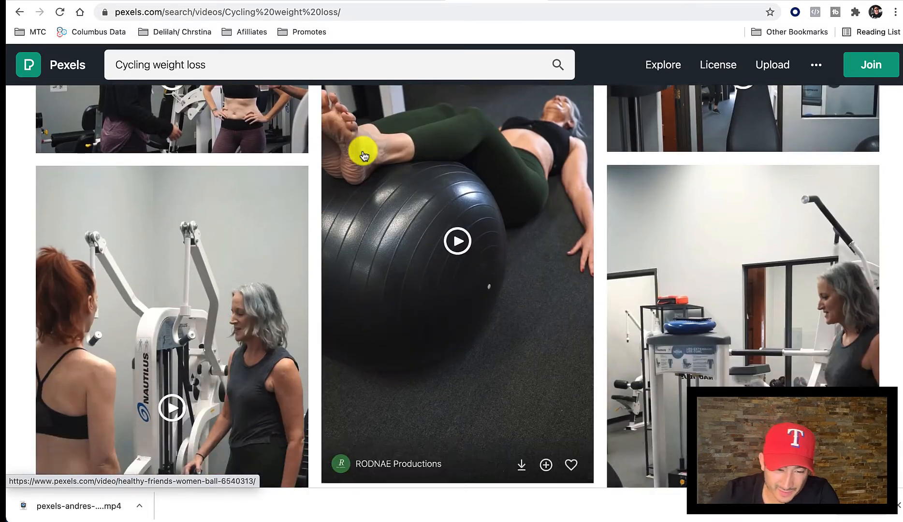
scroll(363, 155, down, 4)
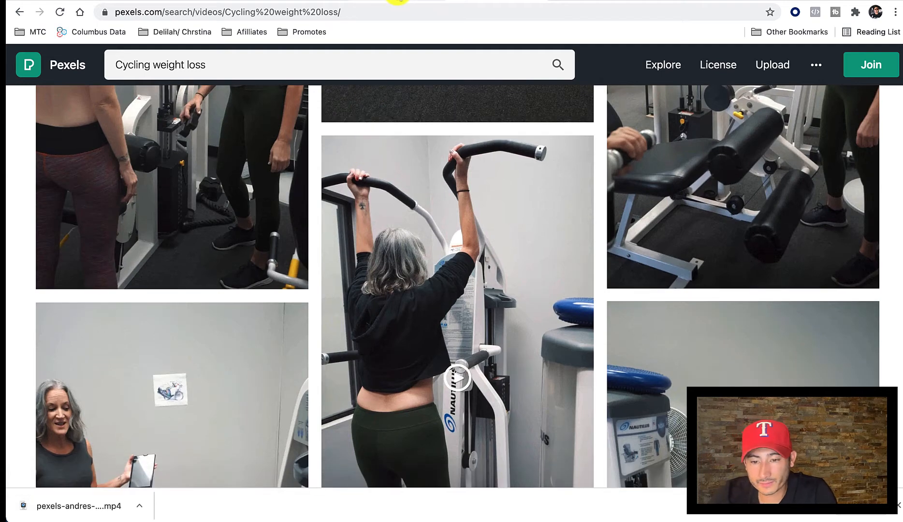
Switch to Canva, search its video library for Cycling and look through the clips for a usable one.
click(398, 1)
click(111, 105)
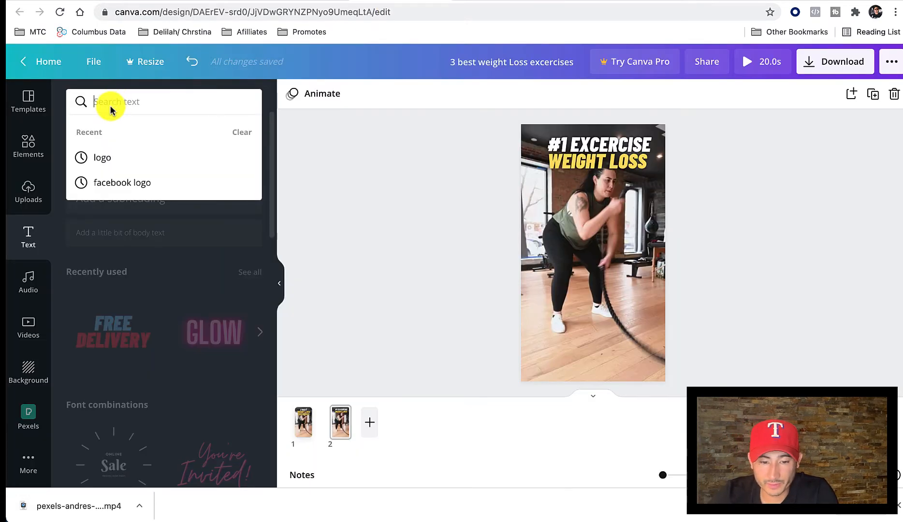
click(26, 324)
triple_click(135, 107)
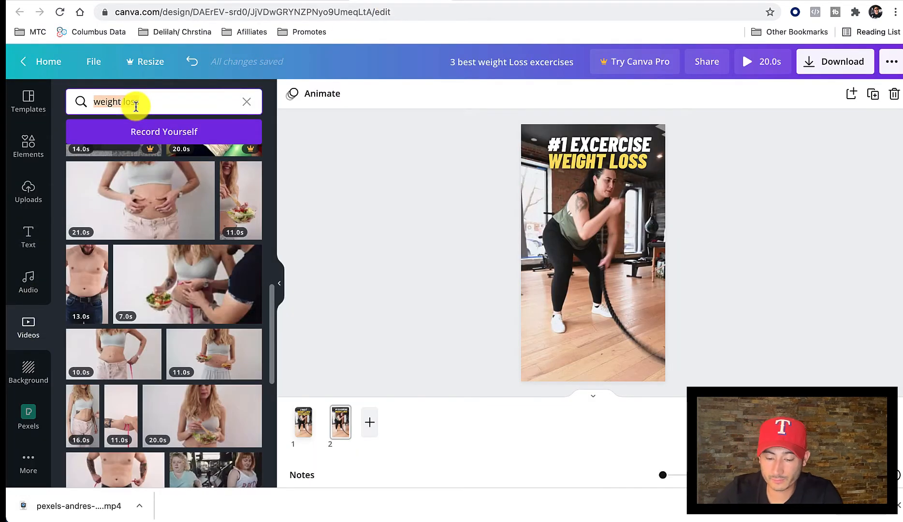
text(Cycling)
key(Return)
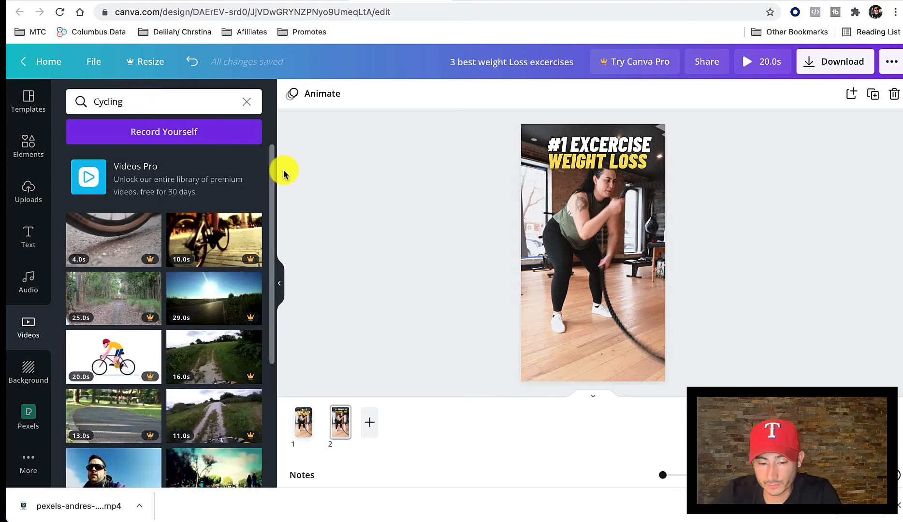
scroll(183, 329, down, 6)
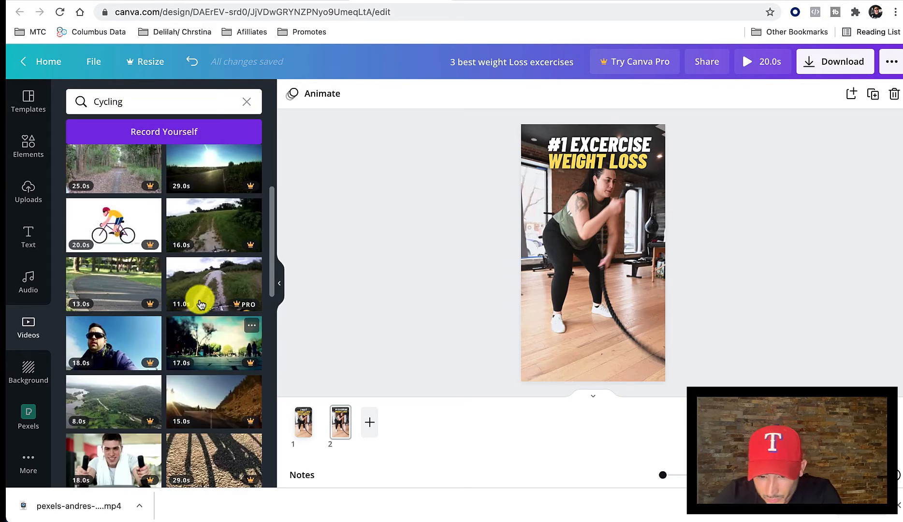
scroll(210, 256, down, 10)
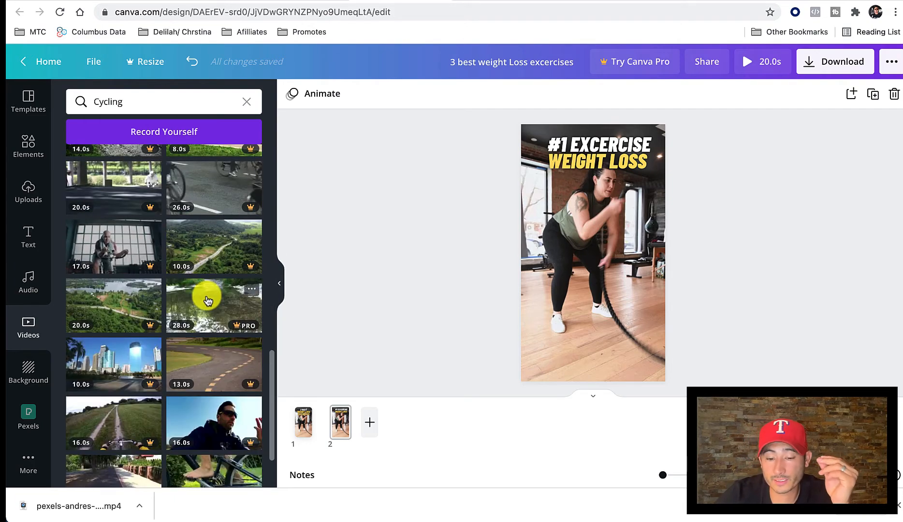
scroll(205, 297, down, 5)
scroll(208, 300, down, 7)
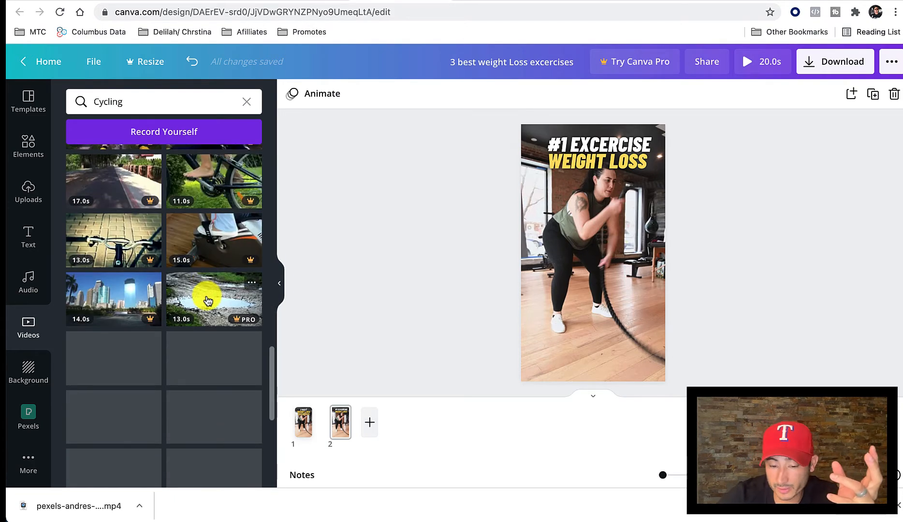
scroll(208, 300, down, 3)
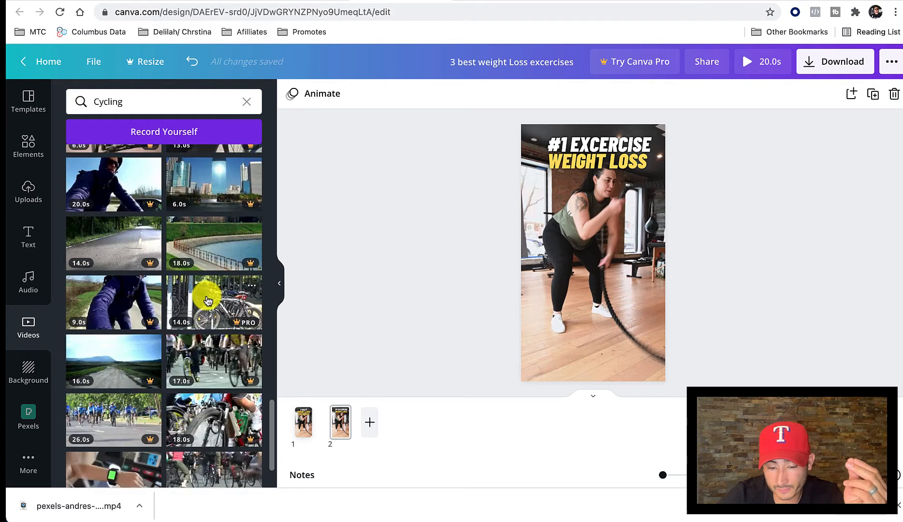
Switch to Pexels and shorten the video search to Cycling.
click(467, 1)
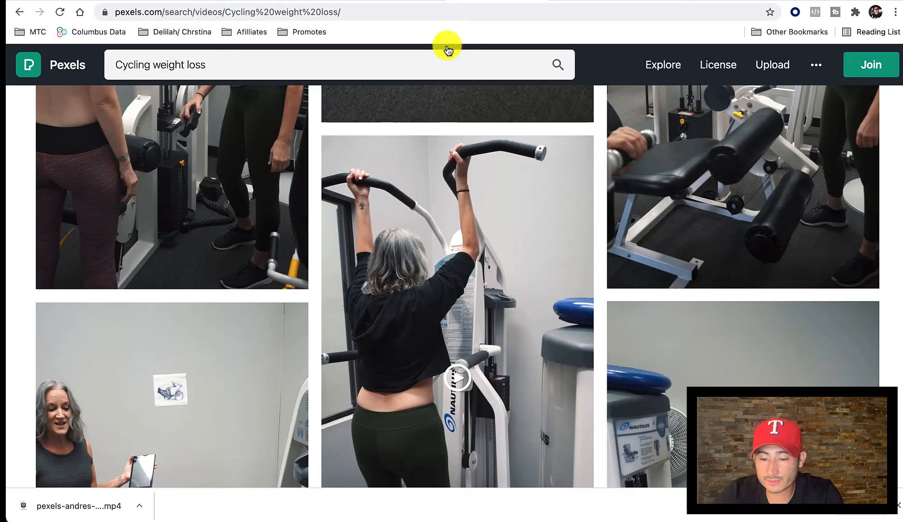
click(269, 67)
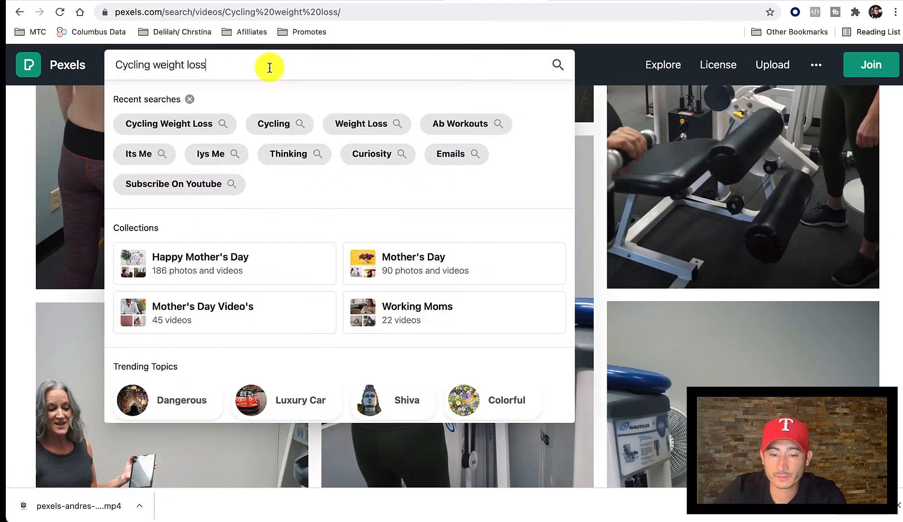
key(BackSpace)
key(BackSpace)
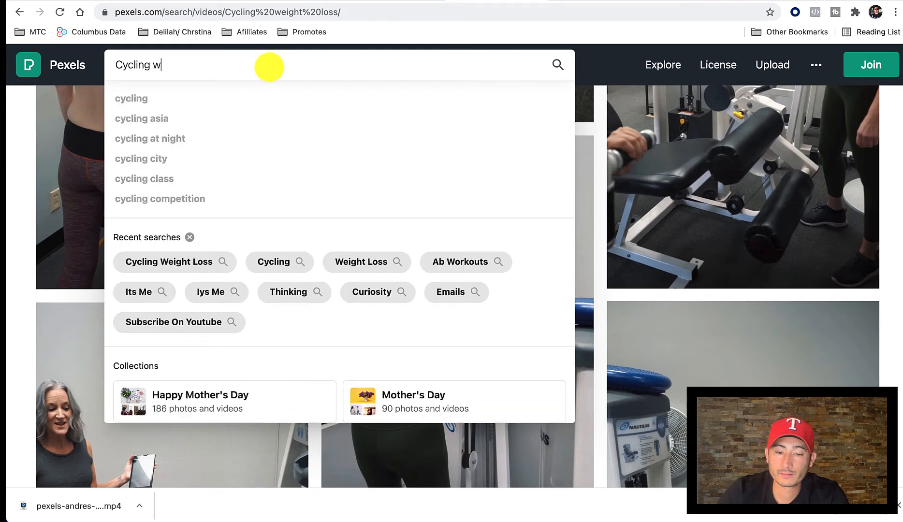
key(Return)
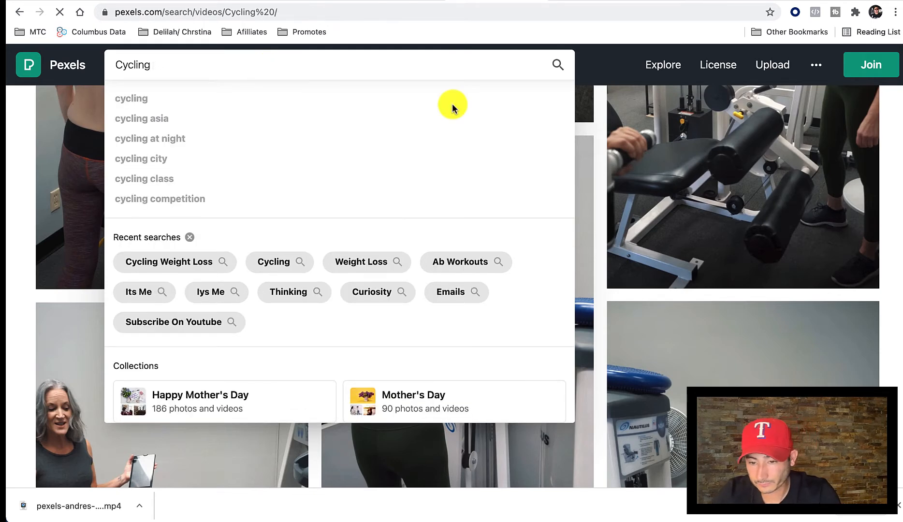
Download the close-up clip of a road bike being pedalled past a forest from the Cycling results and dismiss the thank-you message.
scroll(473, 385, down, 10)
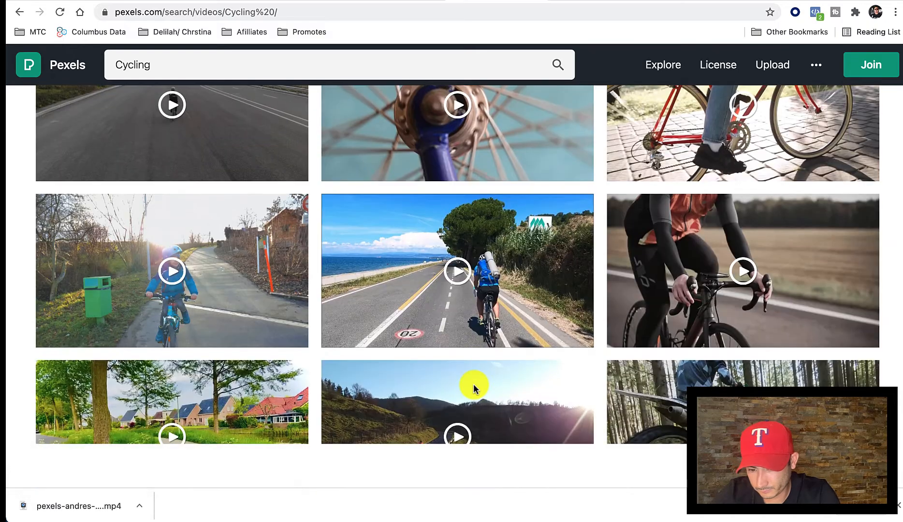
scroll(473, 385, down, 2)
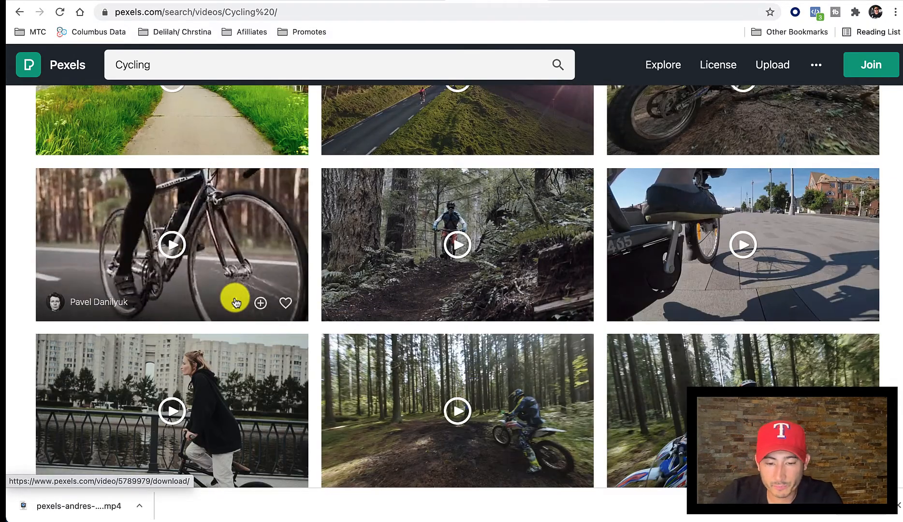
click(235, 303)
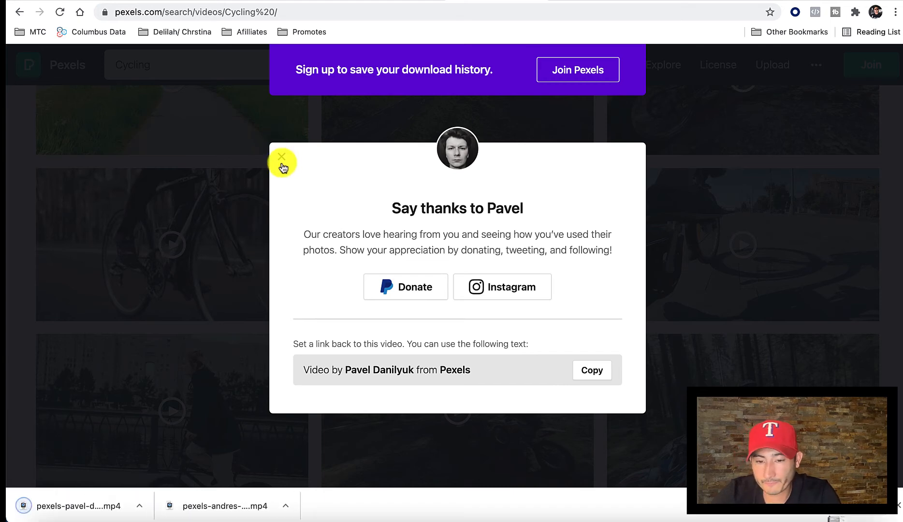
click(281, 157)
Switch to Canva and upload the downloaded road bike clip to the design's video uploads.
click(392, 0)
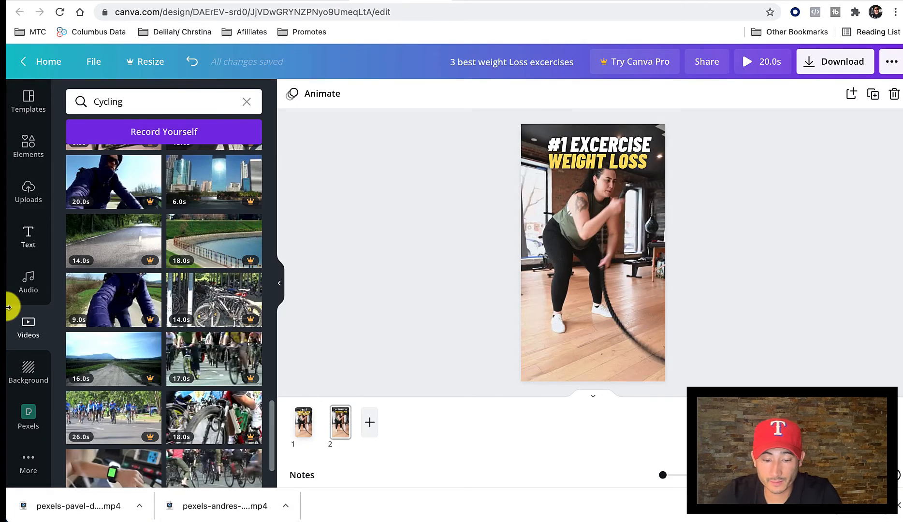
click(28, 193)
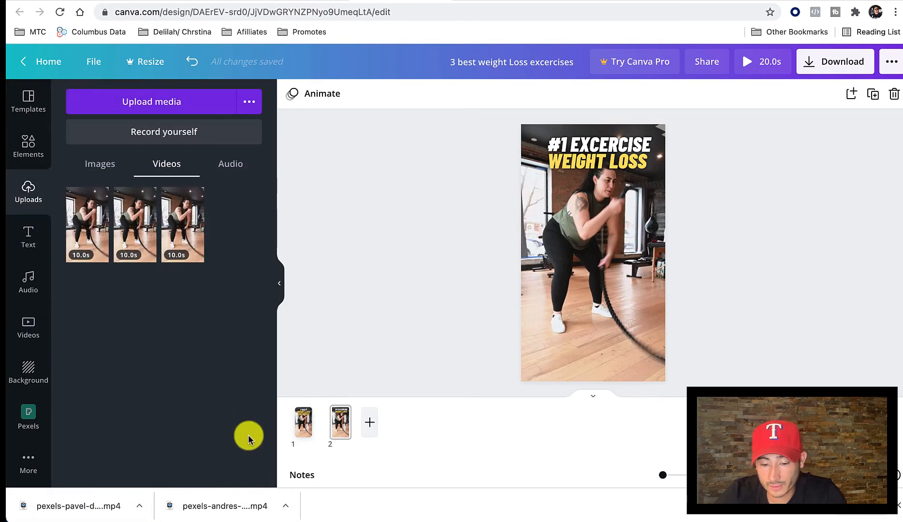
drag(212, 511, 163, 271)
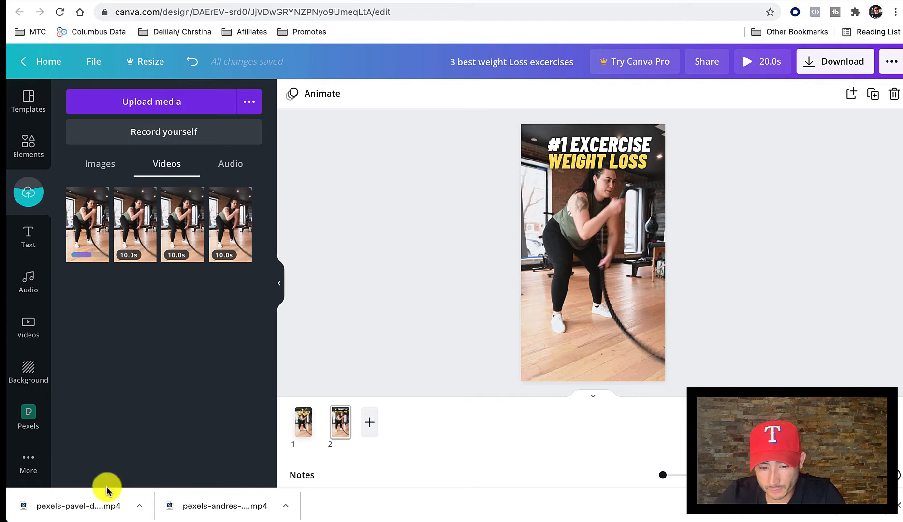
drag(77, 506, 130, 337)
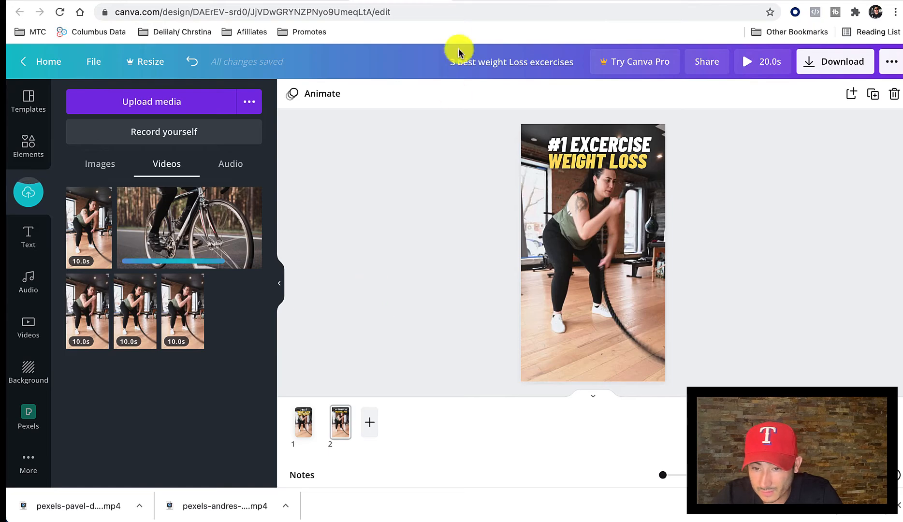
Download the vertical clip of a woman on an indoor exercise bike from Pexels' Cycling results and upload it to Canva.
click(483, 2)
scroll(343, 322, down, 10)
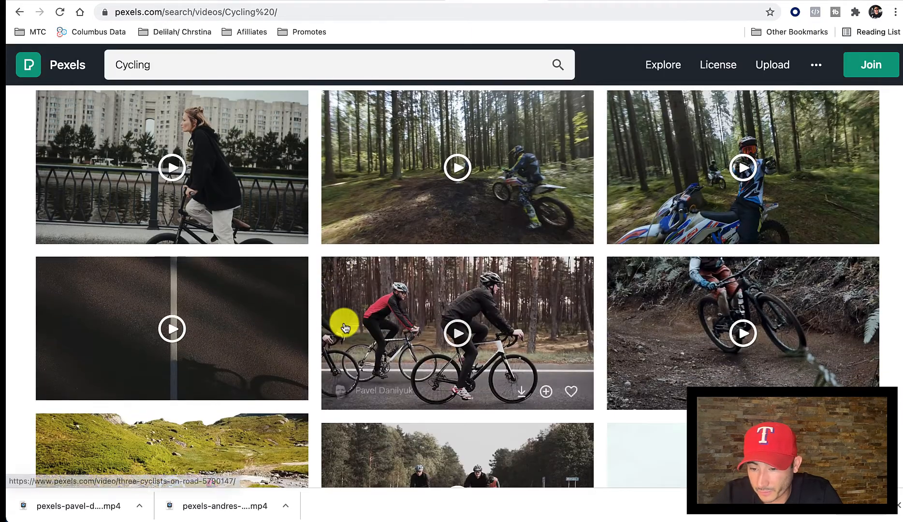
scroll(344, 327, down, 10)
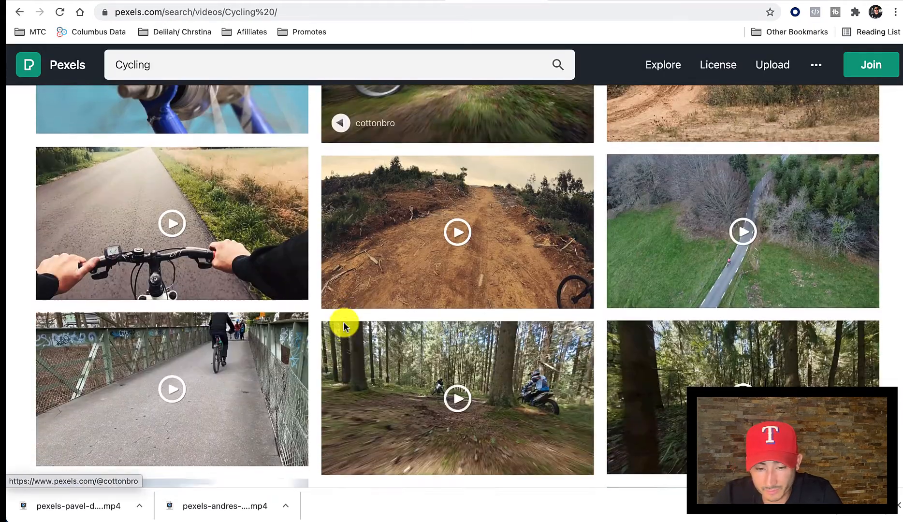
scroll(345, 327, down, 10)
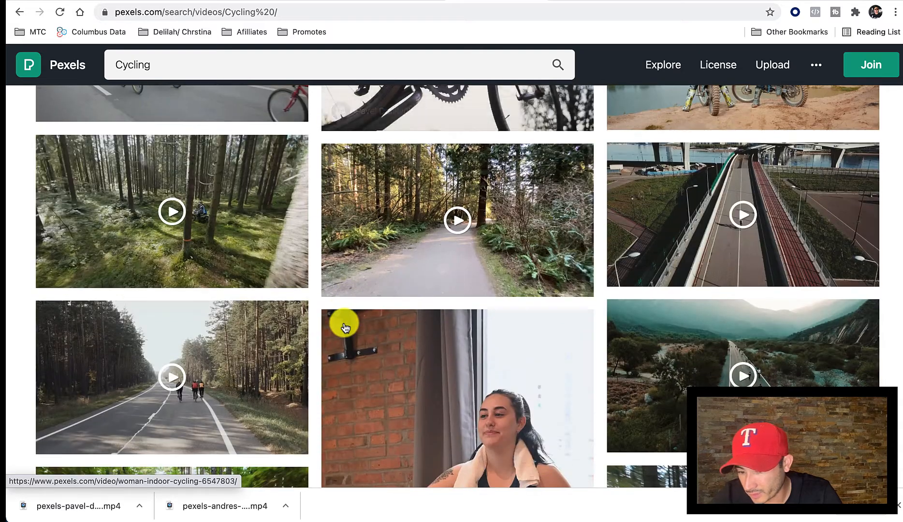
scroll(343, 324, down, 5)
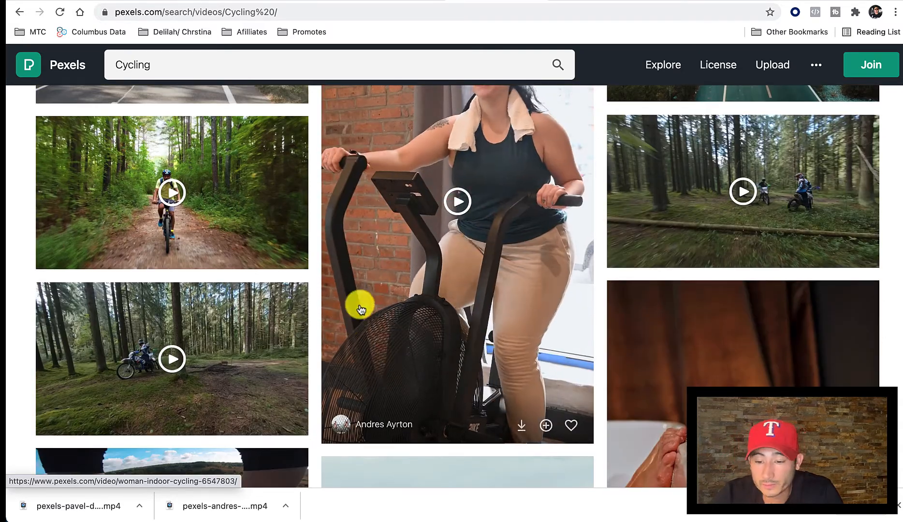
click(522, 425)
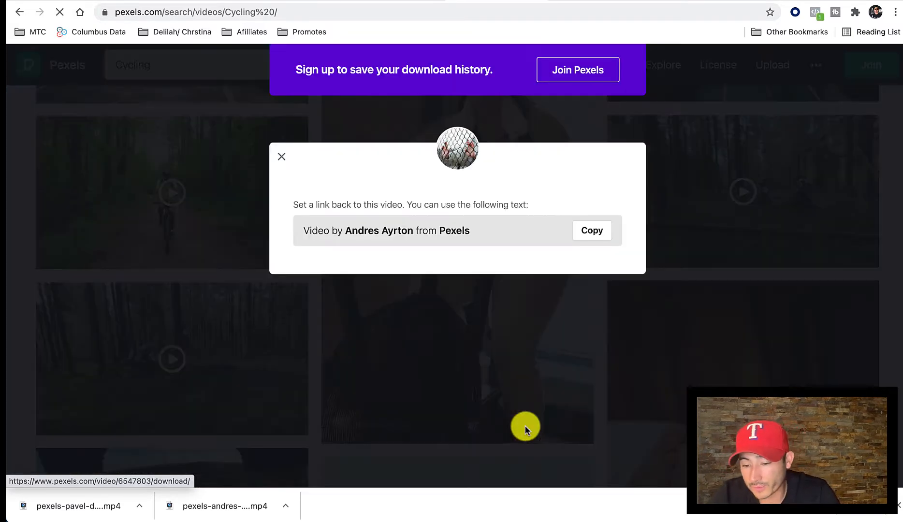
click(281, 156)
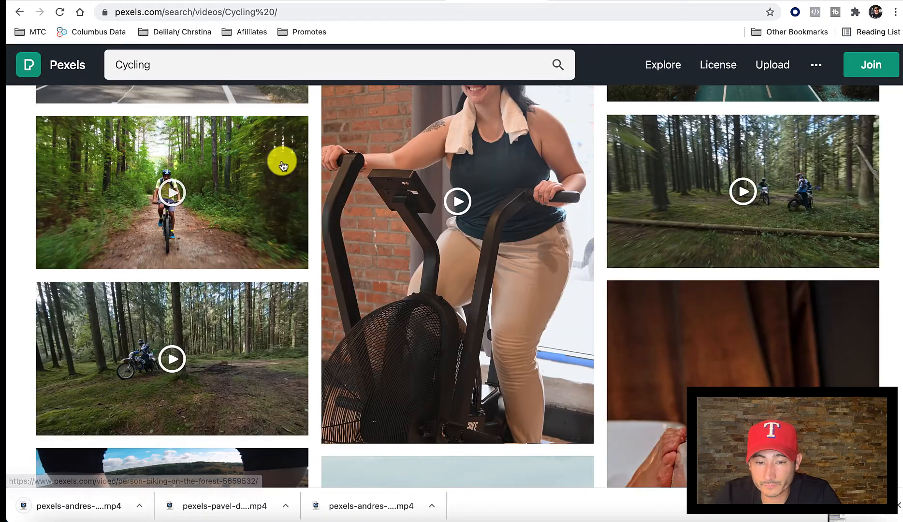
click(397, 1)
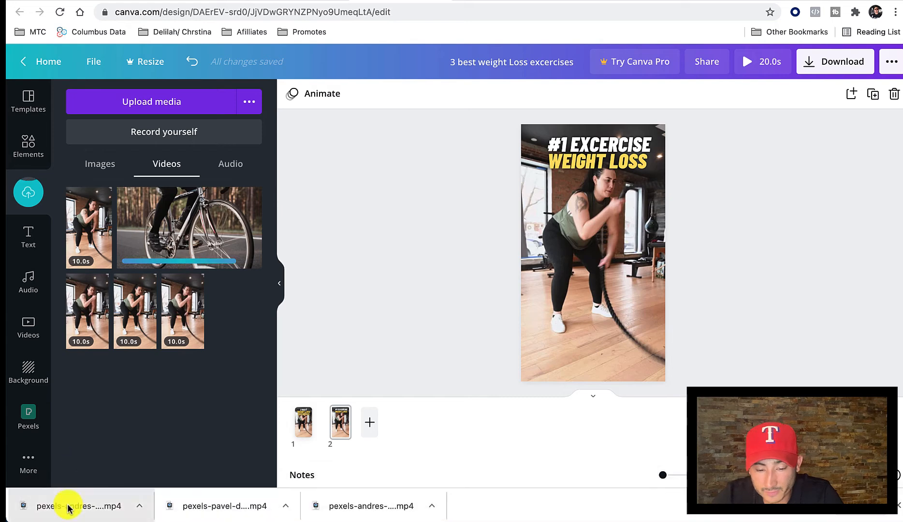
drag(68, 505, 141, 394)
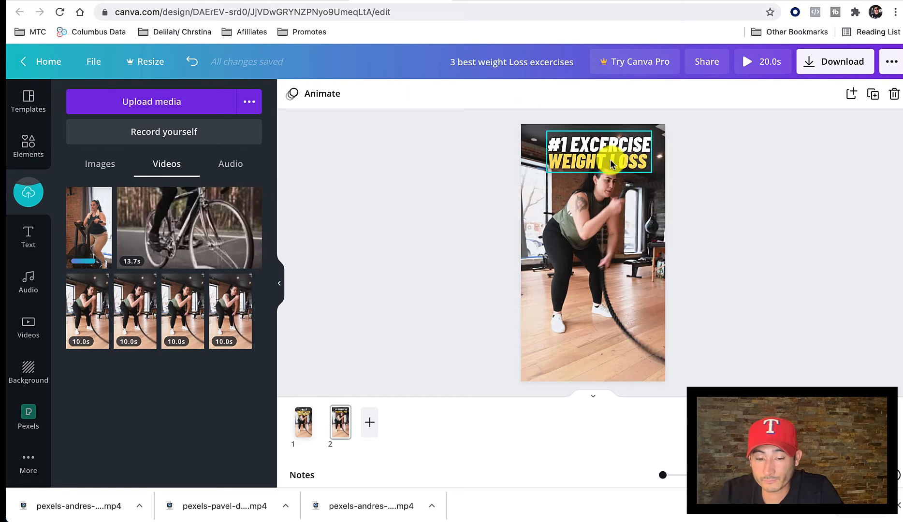
Replace the second line of page 2's title, WEIGHT LOSS, with CYCLING.
click(626, 164)
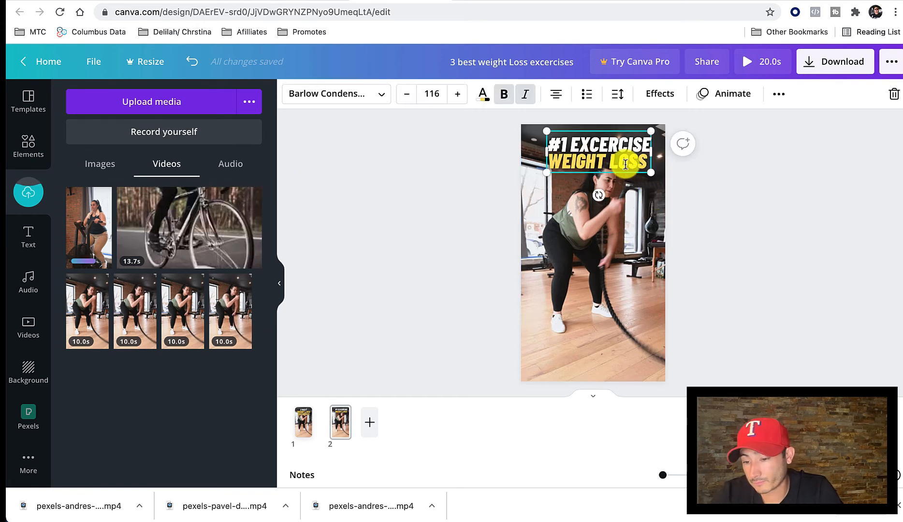
key(BackSpace)
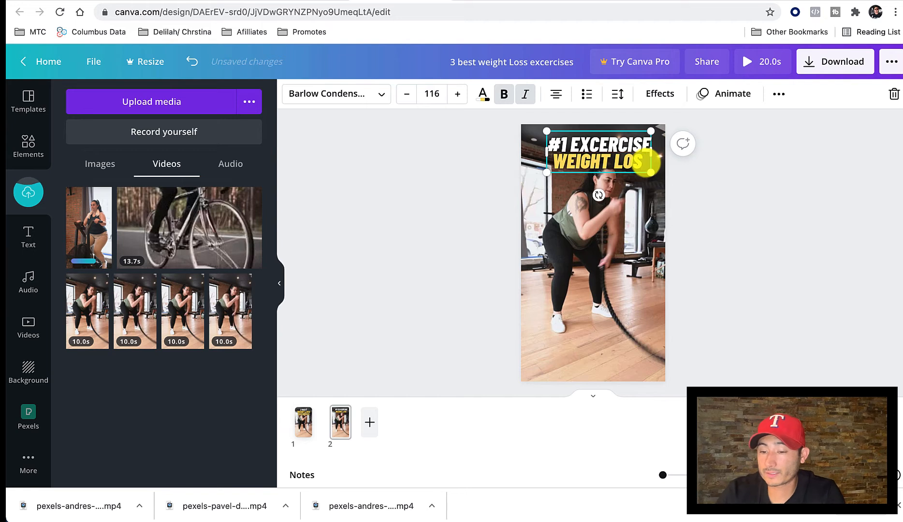
key(BackSpace)
key(BackSpace)
text(CYCLING)
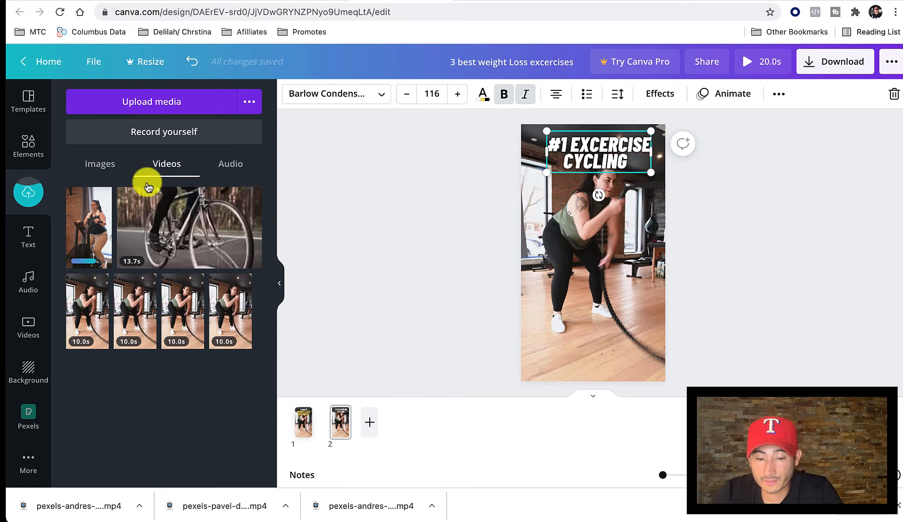
Replace page 2's background video with the uploaded clip of the woman on the exercise bike.
drag(91, 226, 517, 178)
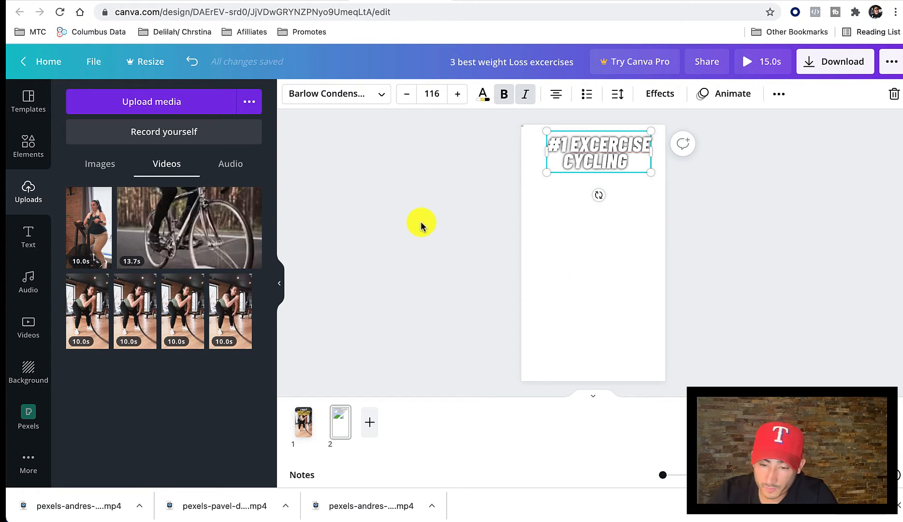
click(565, 238)
drag(95, 234, 457, 282)
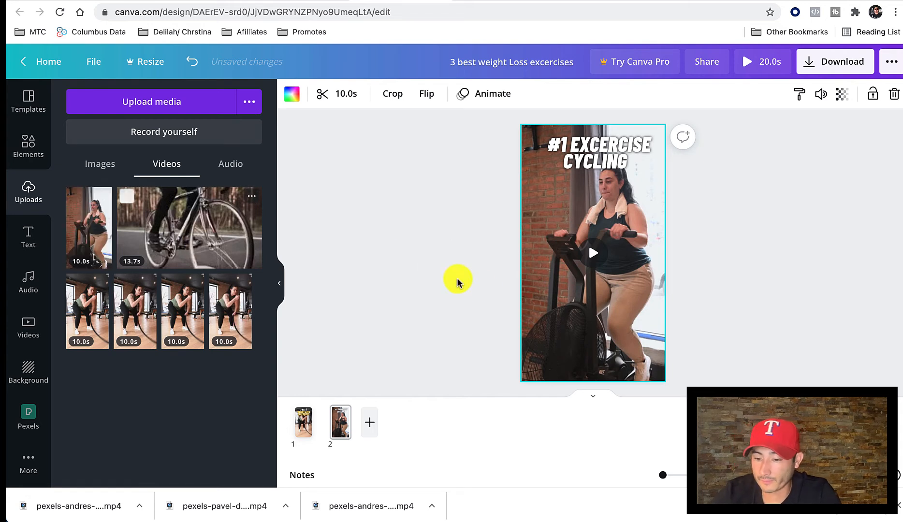
Colour the word CYCLING in page 2's title yellow and check the title's Shadow effect settings.
click(592, 162)
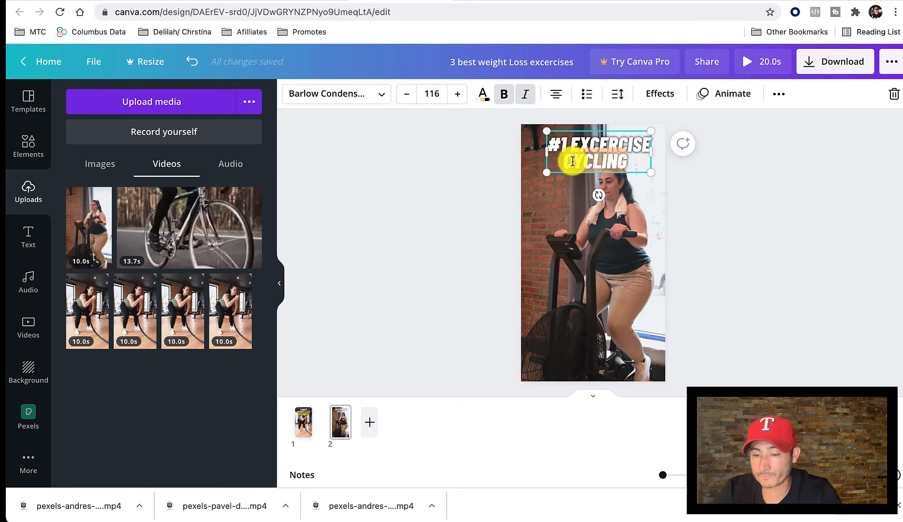
click(483, 94)
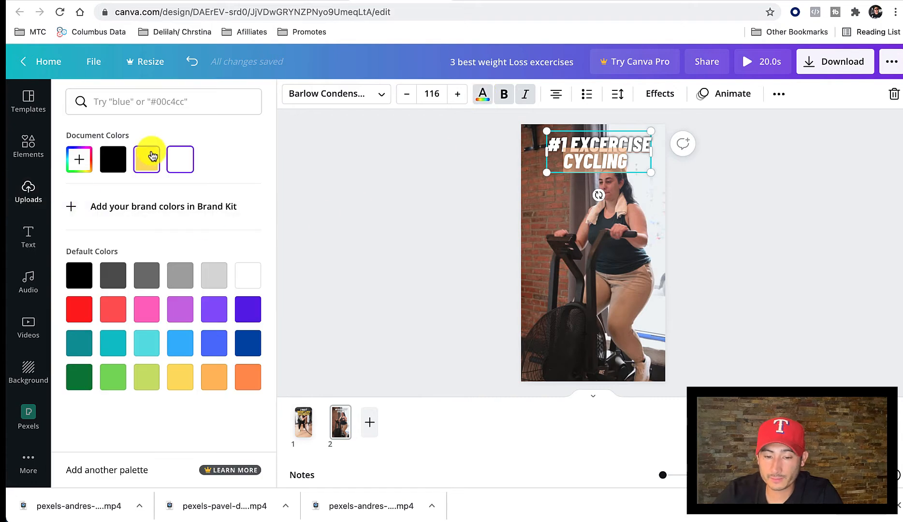
click(382, 172)
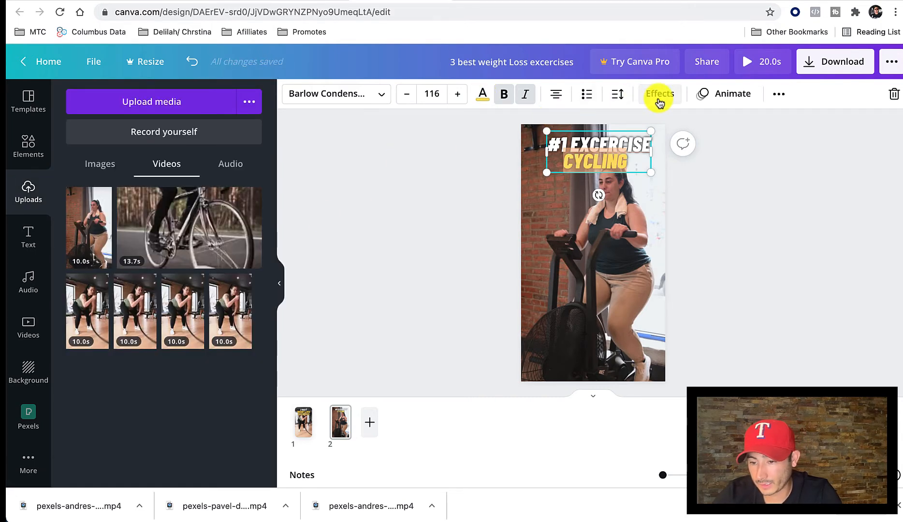
click(660, 93)
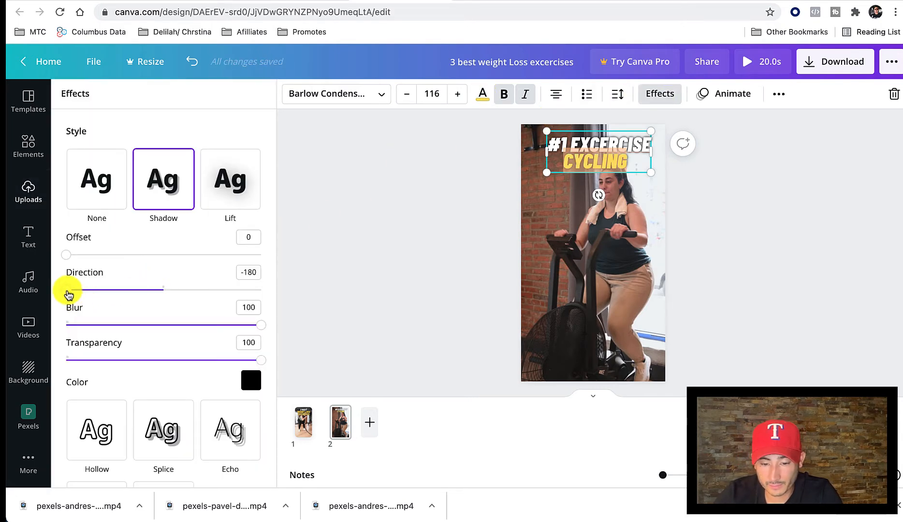
click(420, 283)
click(485, 234)
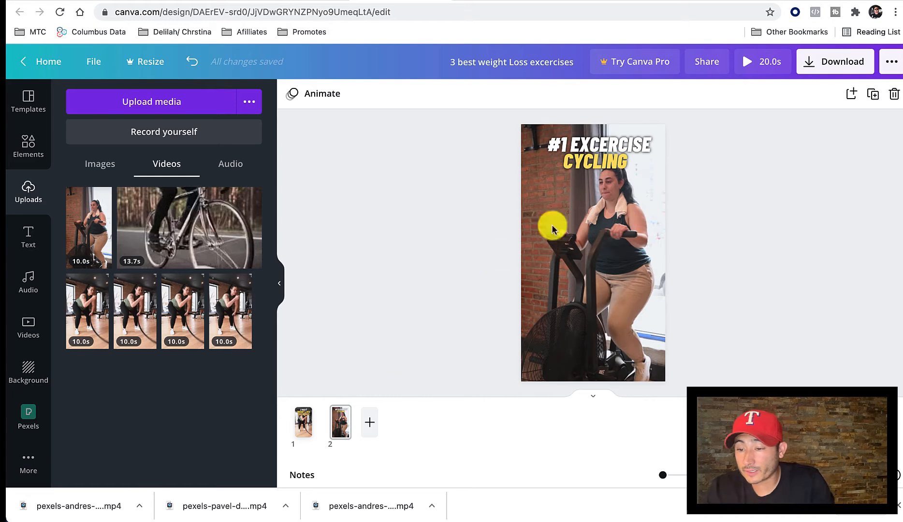
Preview the video and download all pages of the design as an MP4 Video.
click(755, 66)
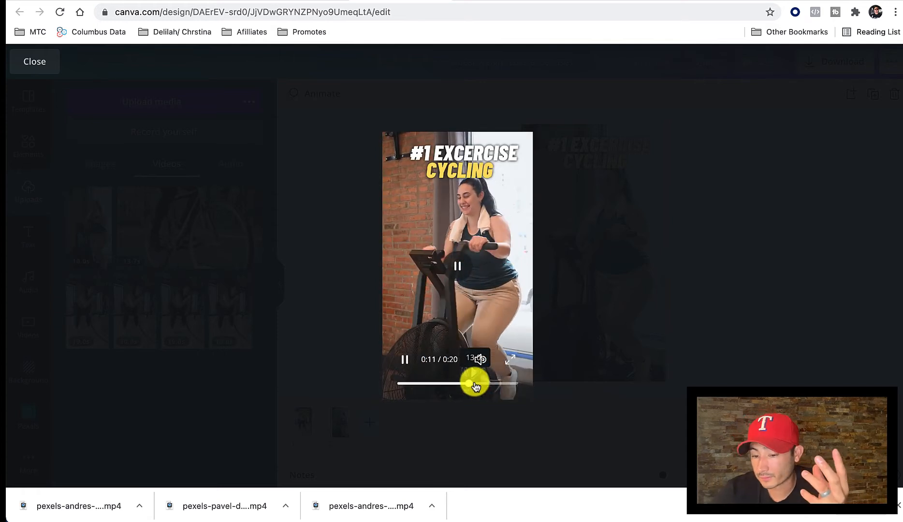
click(36, 63)
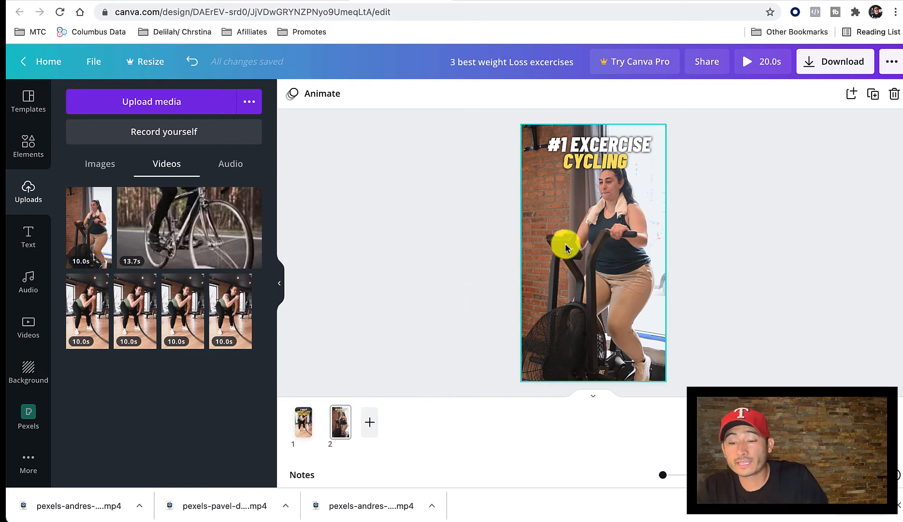
click(819, 70)
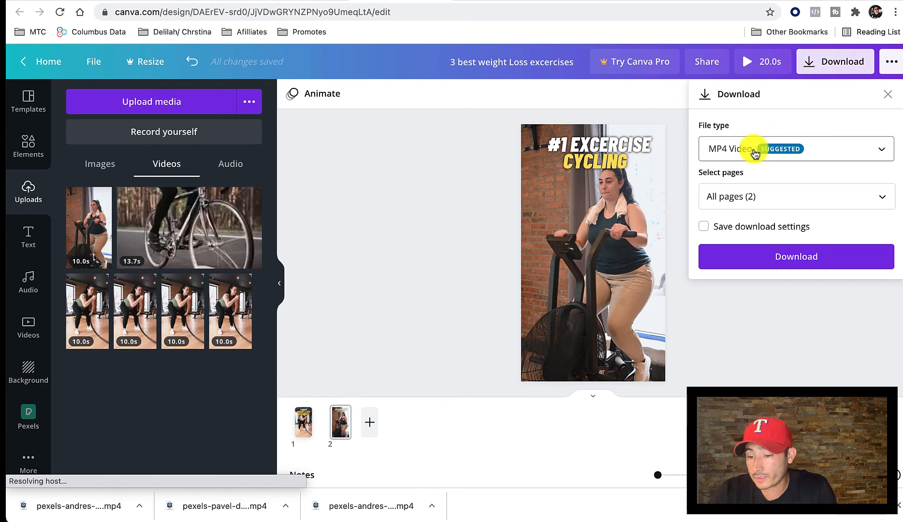
click(730, 257)
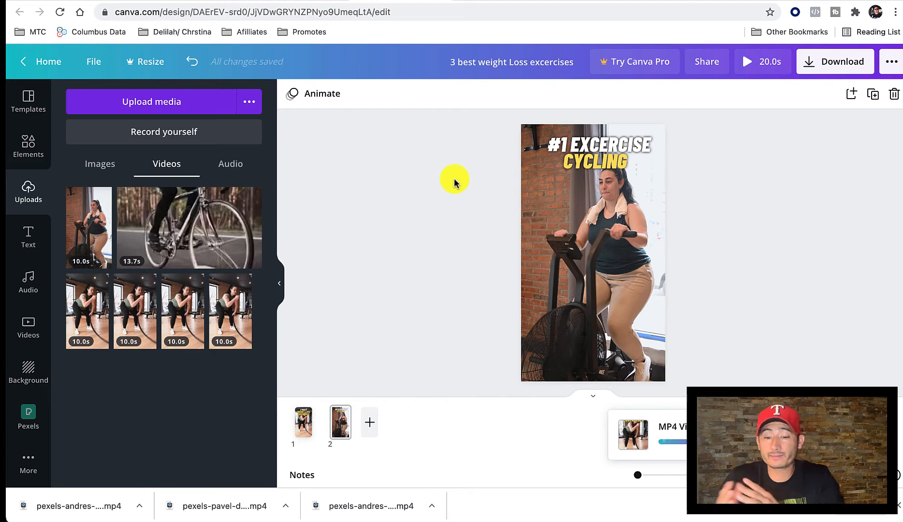
Switch to YouTube and look through the search results for #shorts+weight loss.
click(199, 1)
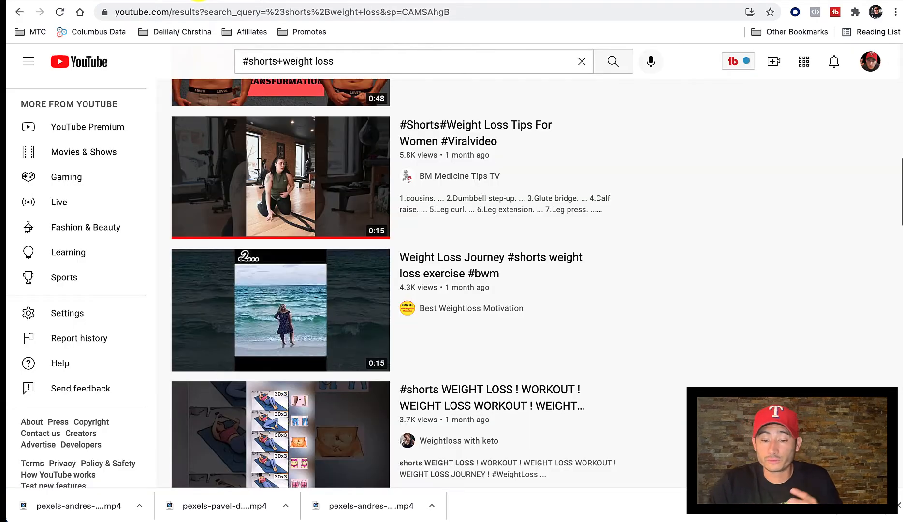
scroll(322, 234, down, 6)
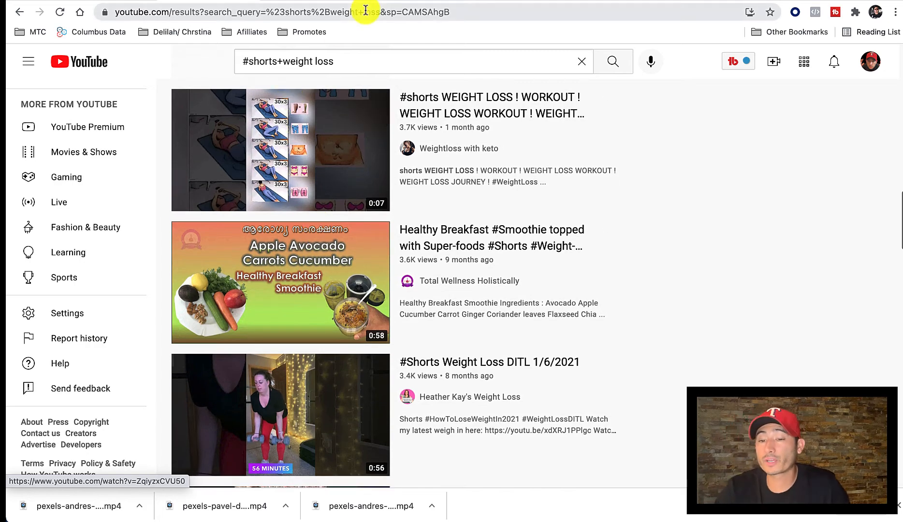
Start a new video upload in YouTube Studio with the downloaded file 3 best weight Loss excercises.mp4.
scroll(311, 80, up, 20)
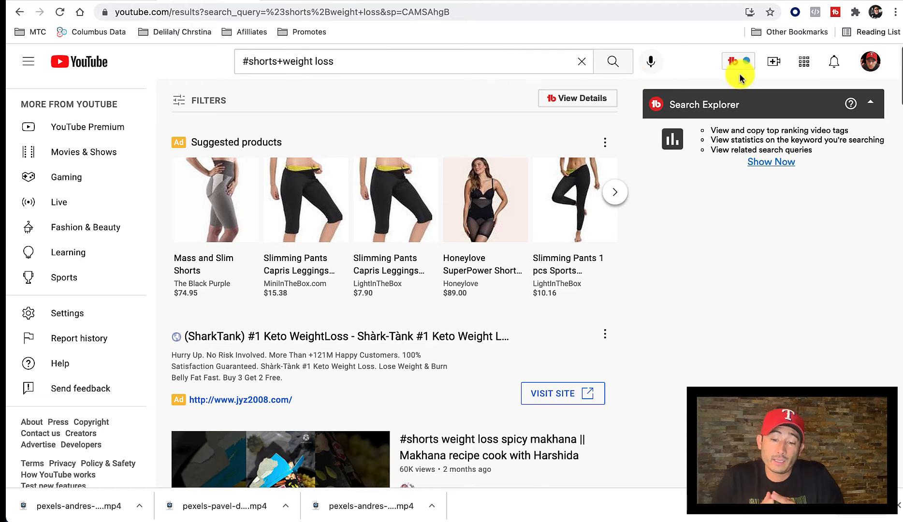
click(774, 62)
click(797, 89)
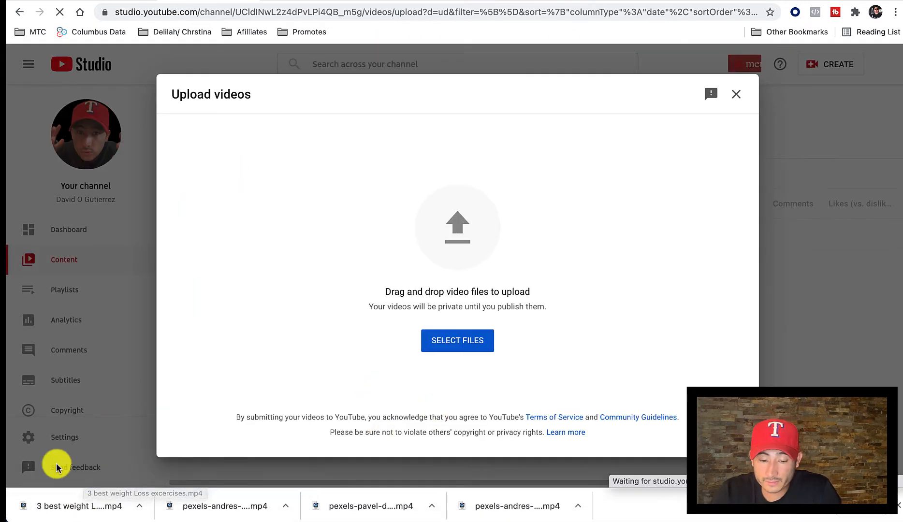
drag(79, 509, 452, 326)
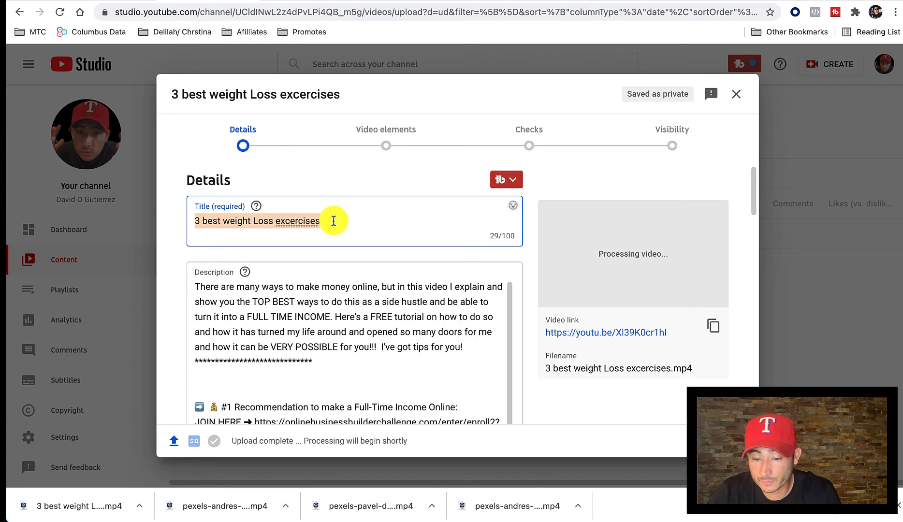
Correct the misspelled last word of the video title to exercises and append #shorts.
click(304, 225)
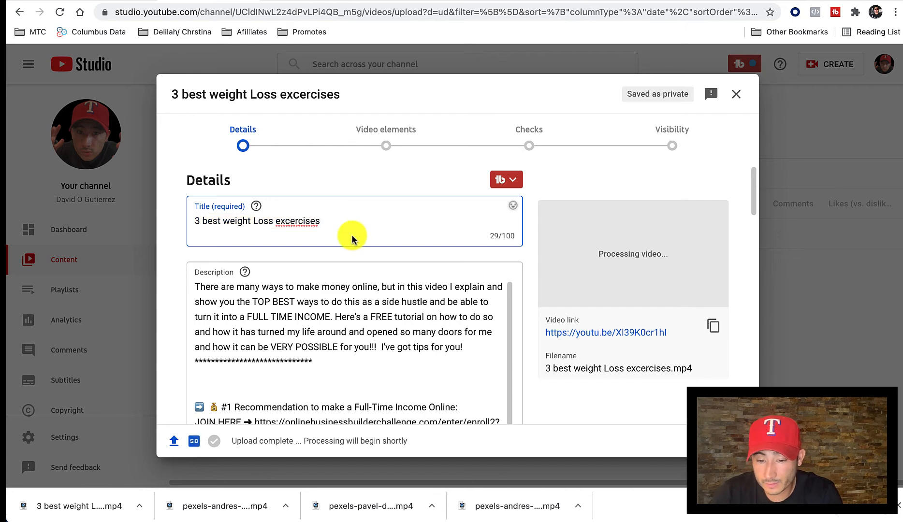
triple_click(298, 222)
right_click(294, 222)
click(286, 228)
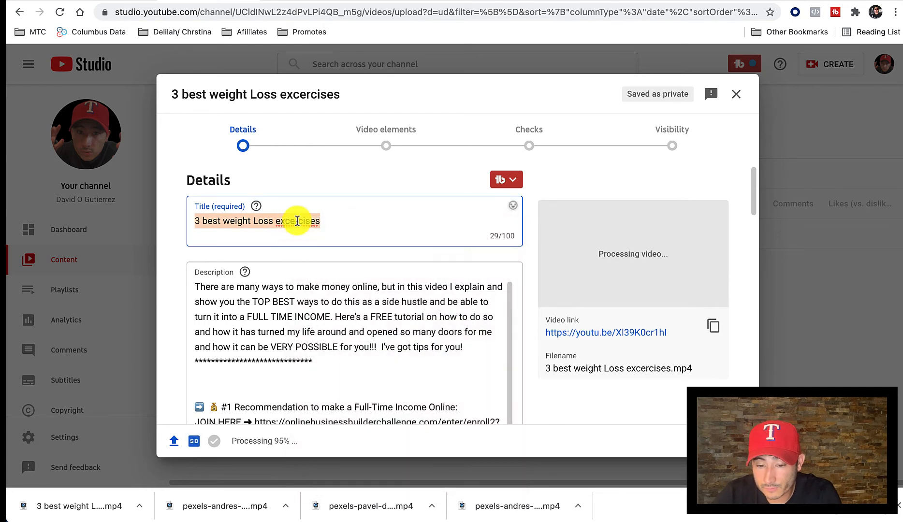
click(296, 221)
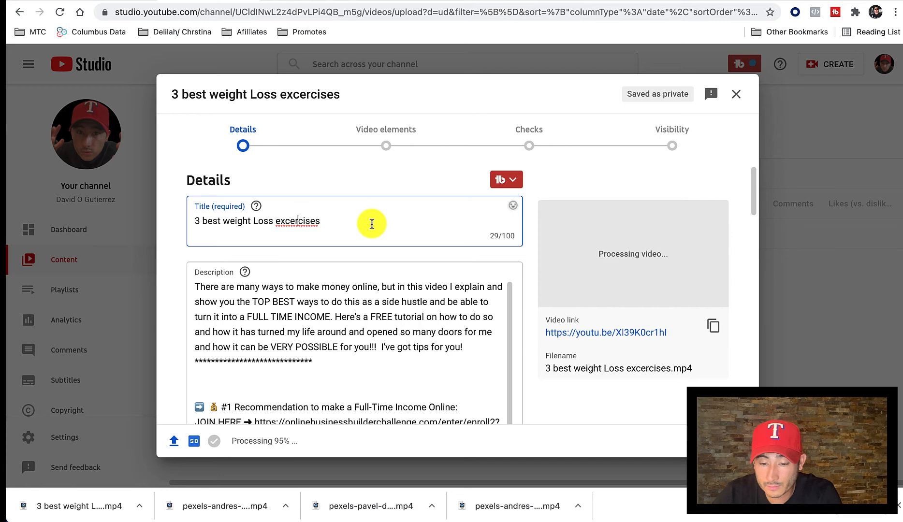
right_click(298, 223)
click(338, 216)
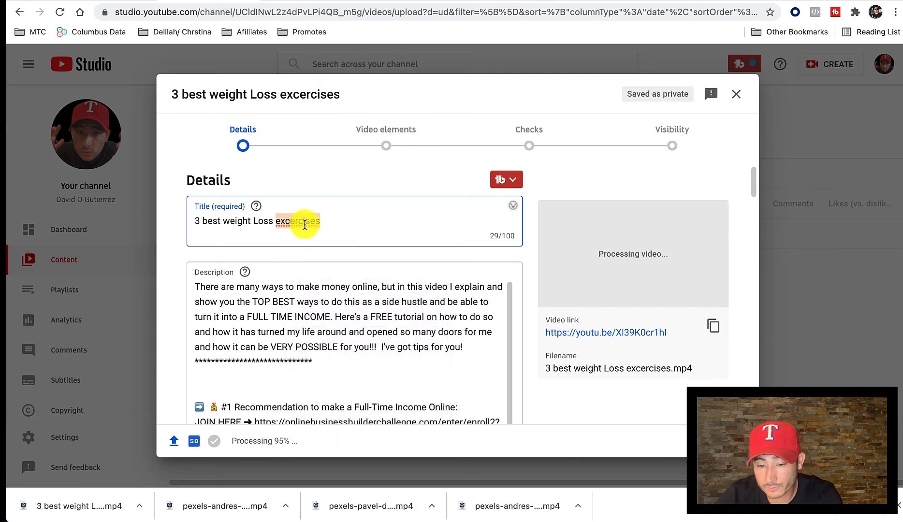
right_click(340, 223)
click(340, 220)
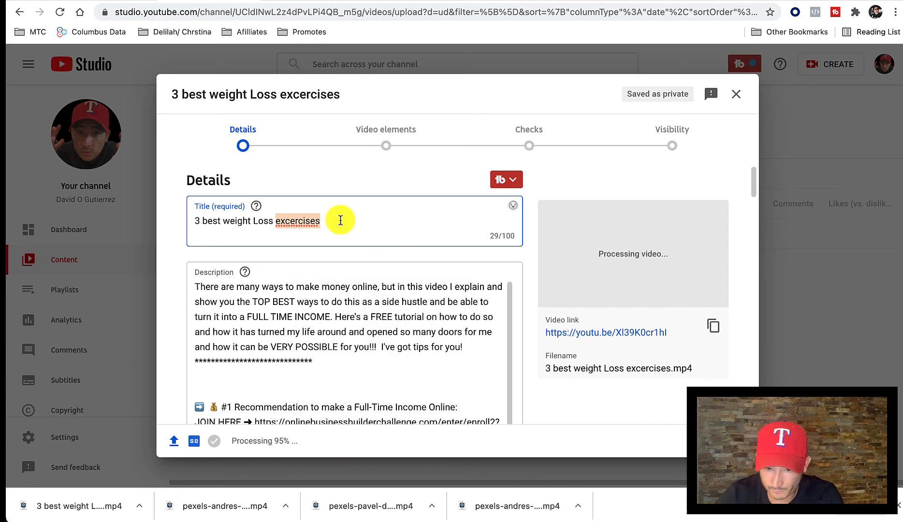
right_click(304, 226)
click(292, 222)
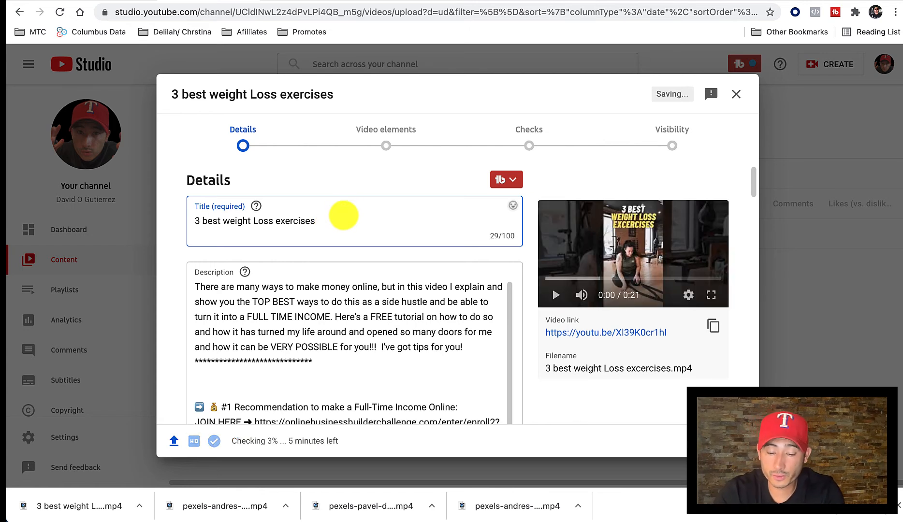
text(#shorts)
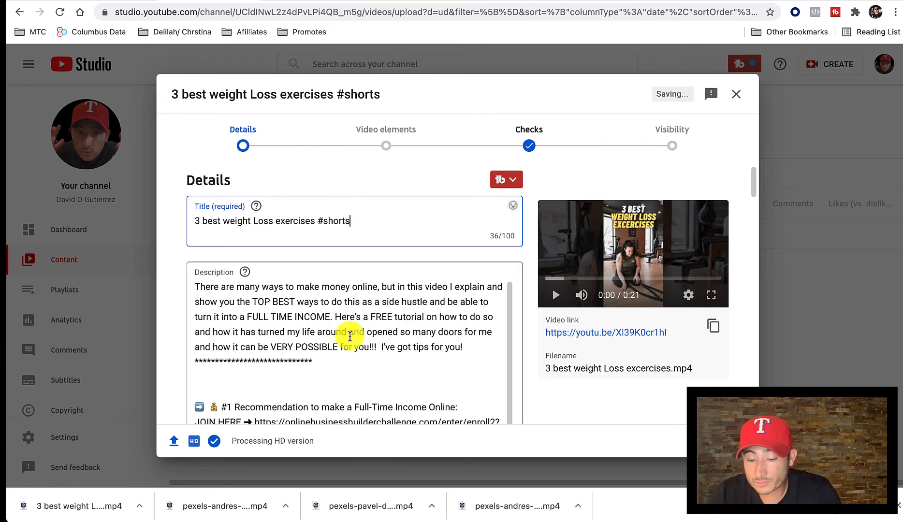
Delete all the prefilled text from the video's description.
drag(195, 286, 471, 498)
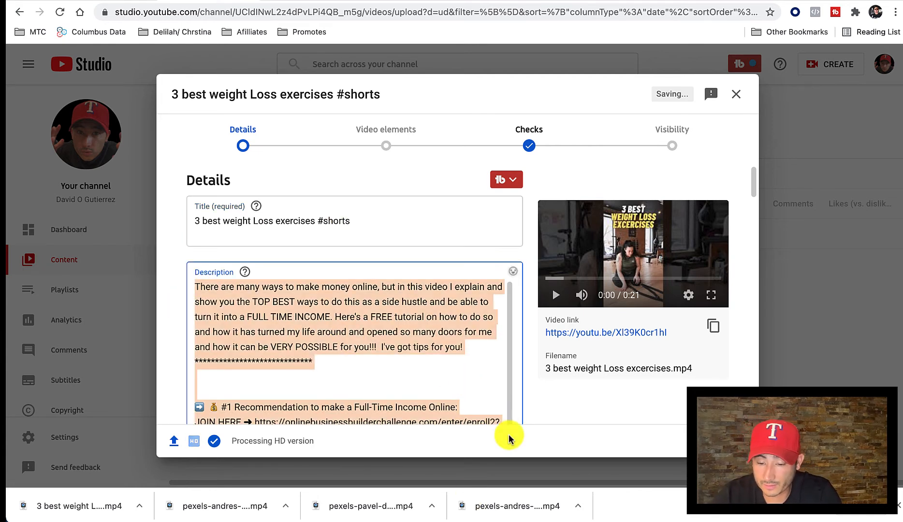
key(BackSpace)
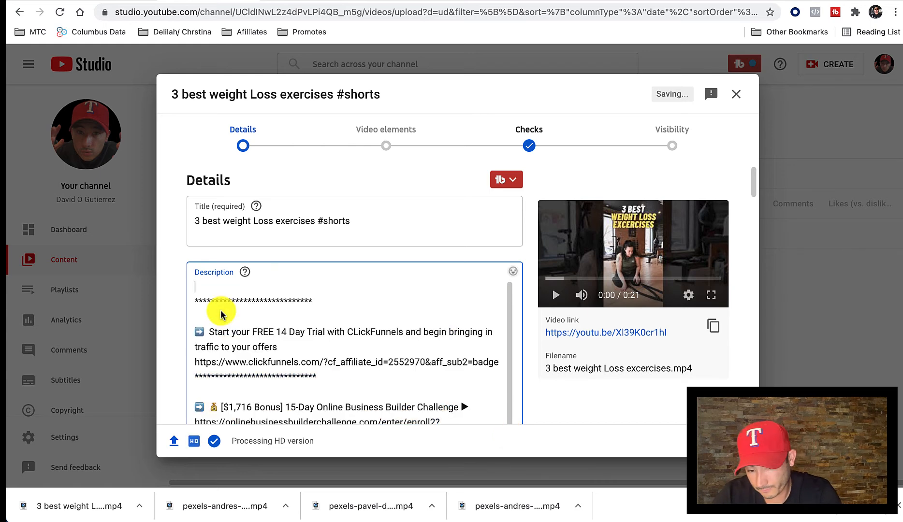
drag(195, 292, 496, 437)
key(BackSpace)
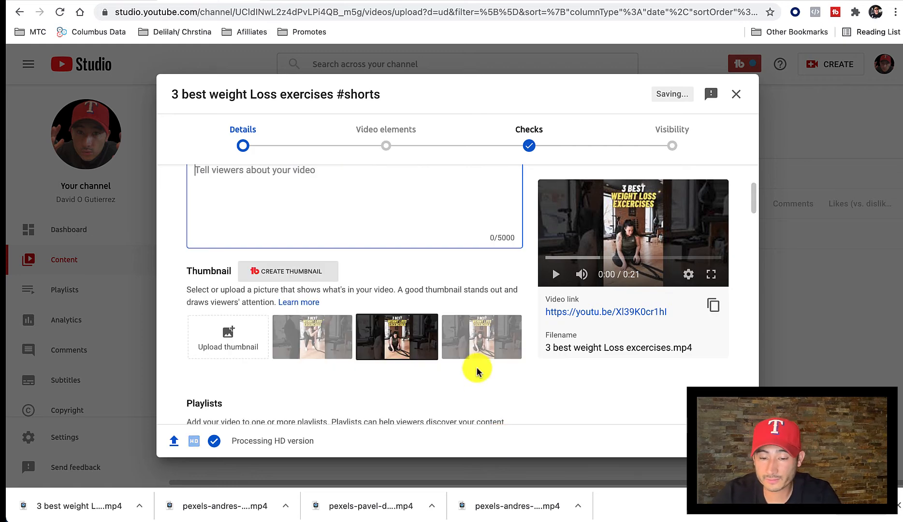
Copy the title 3 best weight Loss exercises #shorts into the empty description.
scroll(478, 372, up, 3)
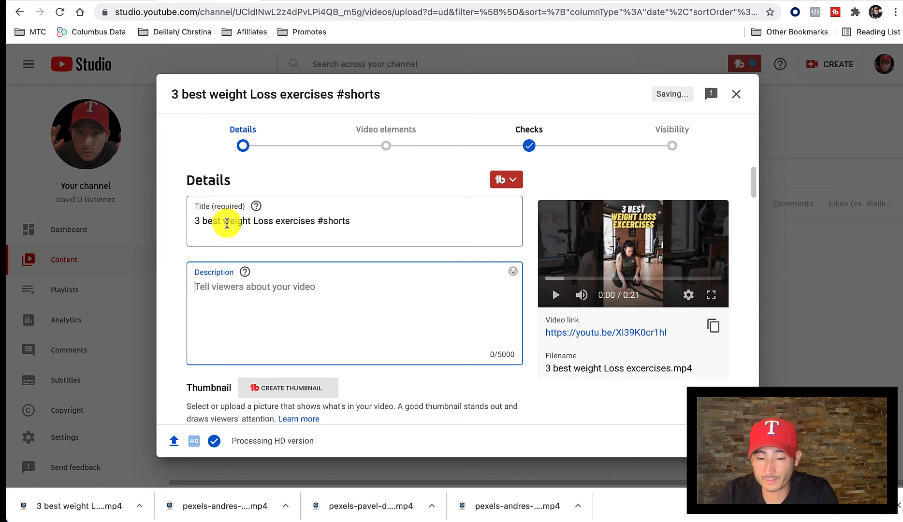
triple_click(259, 225)
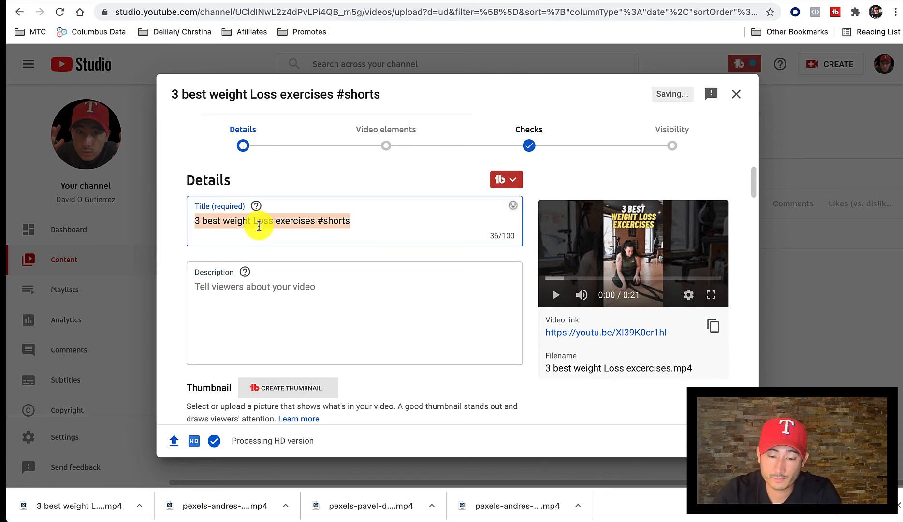
click(239, 288)
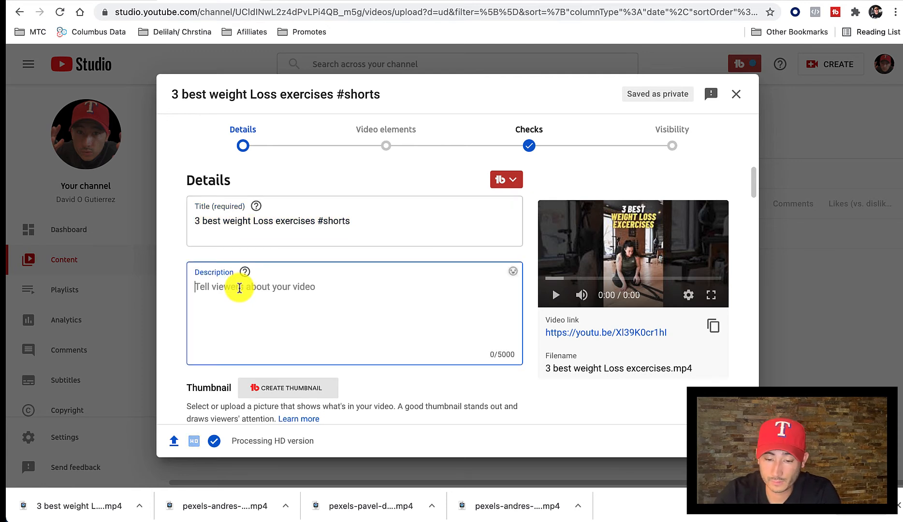
key(super+v)
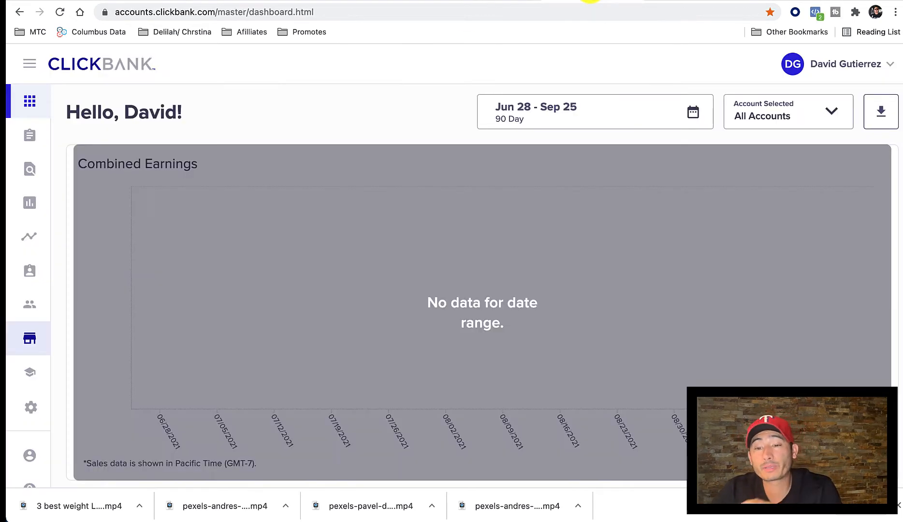
Switch to ClickBank and open the Health & Fitness category of its affiliate marketplace.
click(554, 1)
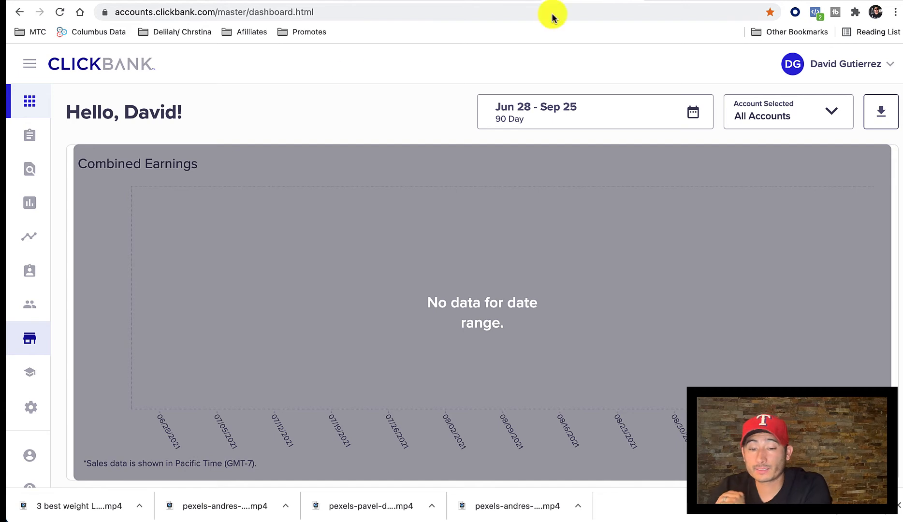
click(29, 336)
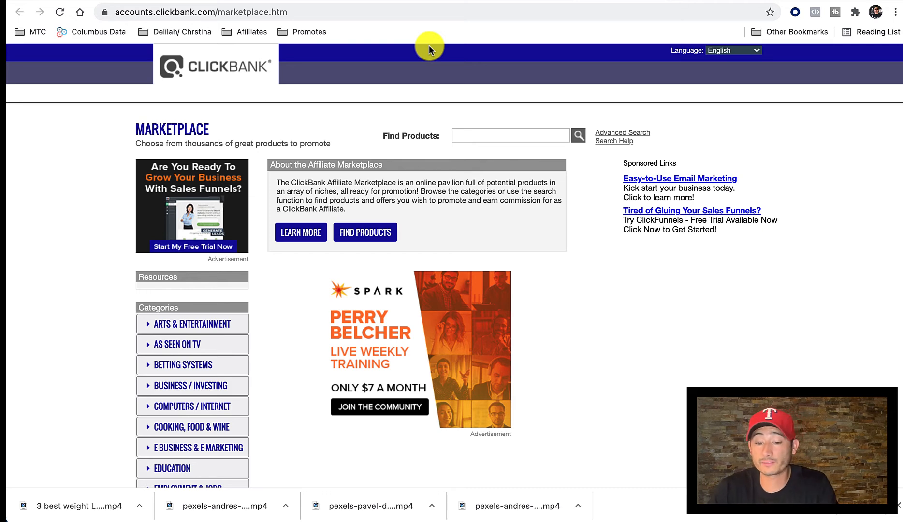
scroll(126, 248, down, 5)
scroll(125, 250, down, 2)
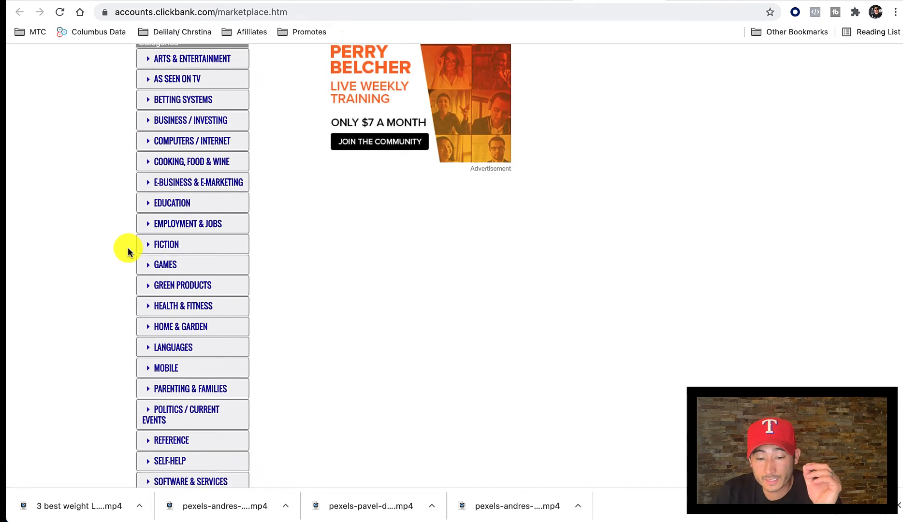
click(184, 285)
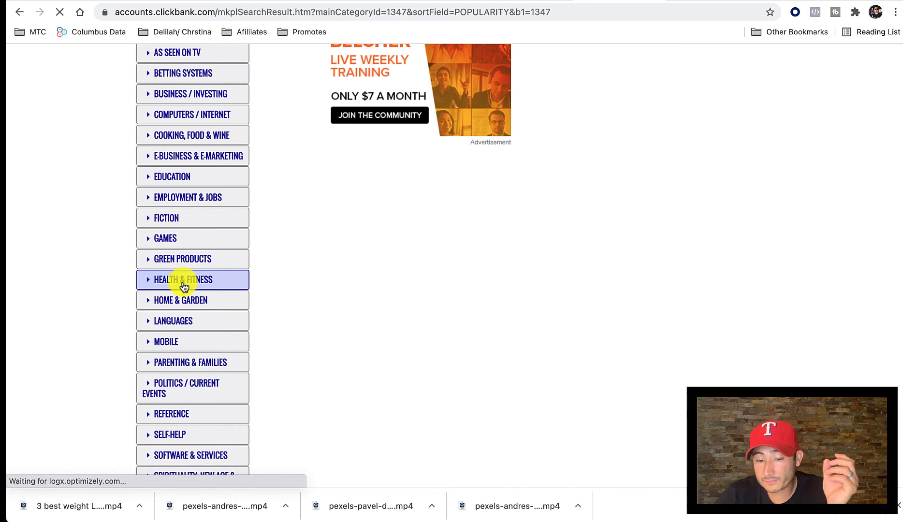
Search the marketplace for weight loss products and sort the results by Gravity.
click(495, 128)
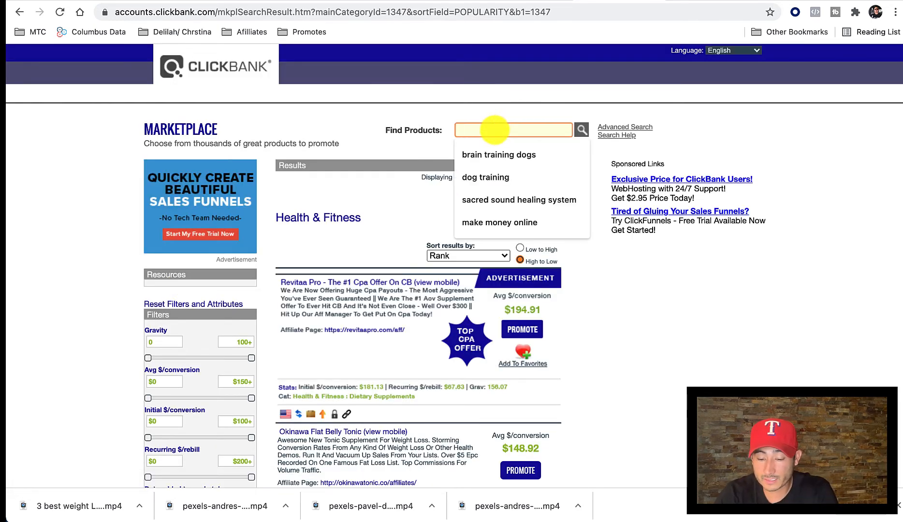
text(weight loss)
key(Return)
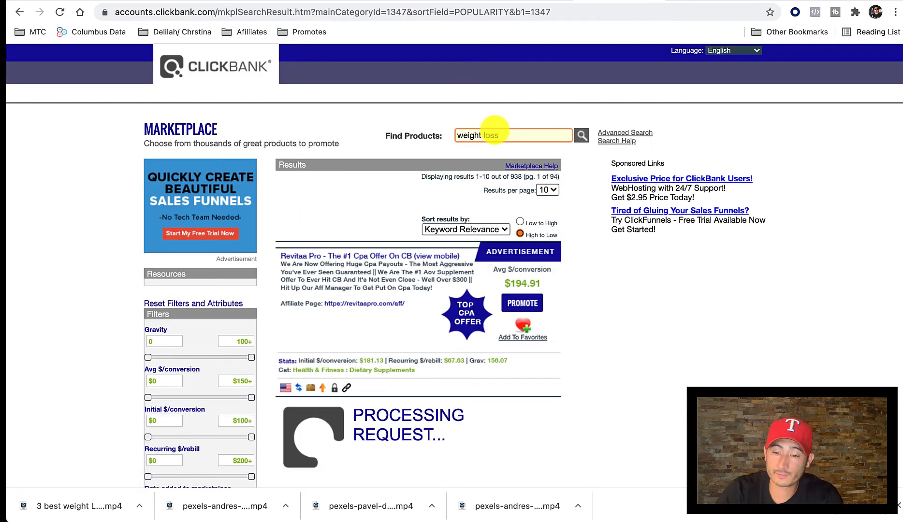
click(450, 232)
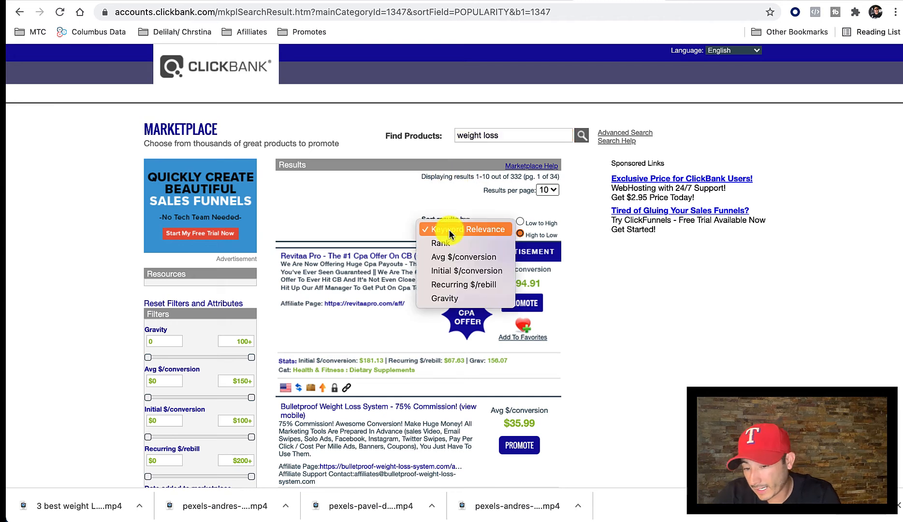
click(444, 300)
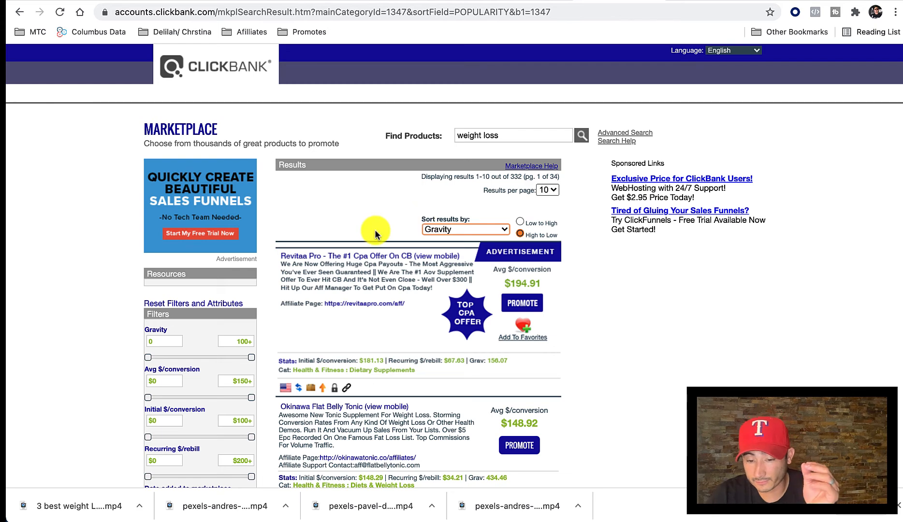
Generate a HopLink for Okinawa Flat Belly Tonic with the account nickname and no tracking ID, and copy the link.
scroll(375, 230, down, 3)
scroll(374, 229, down, 3)
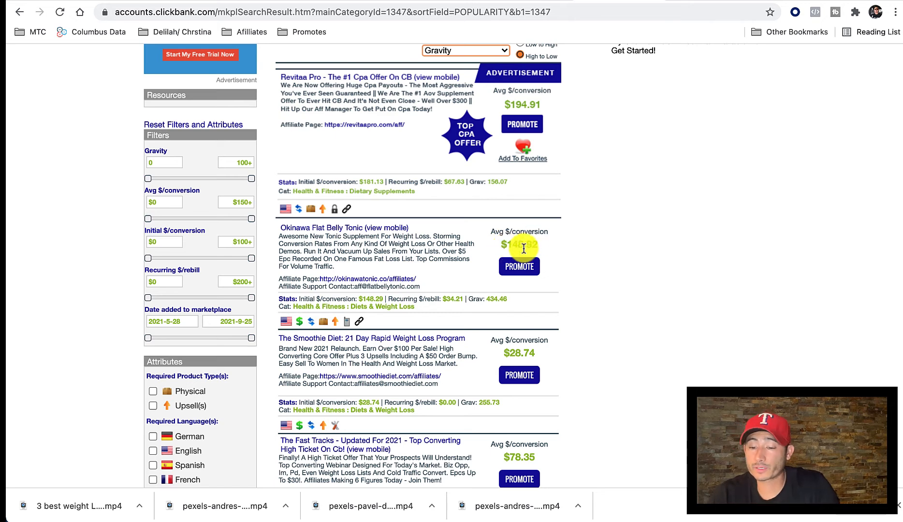
click(520, 266)
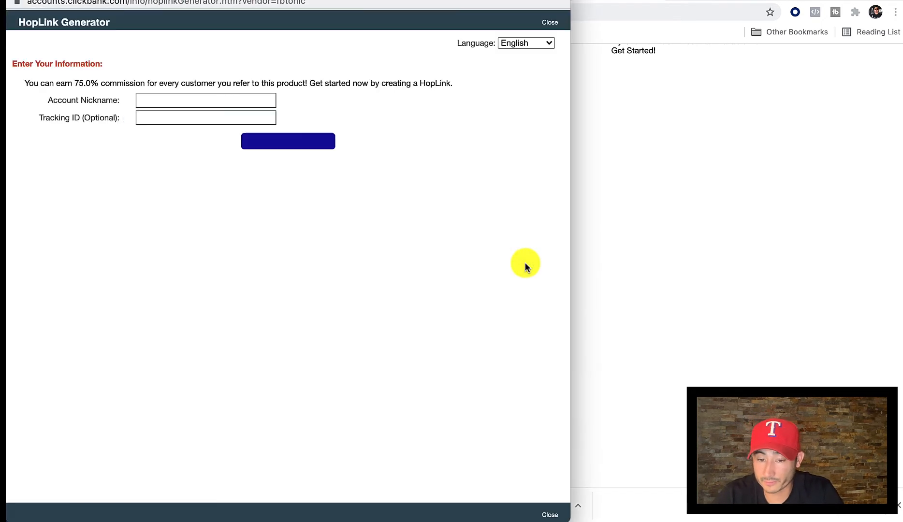
click(177, 100)
click(177, 123)
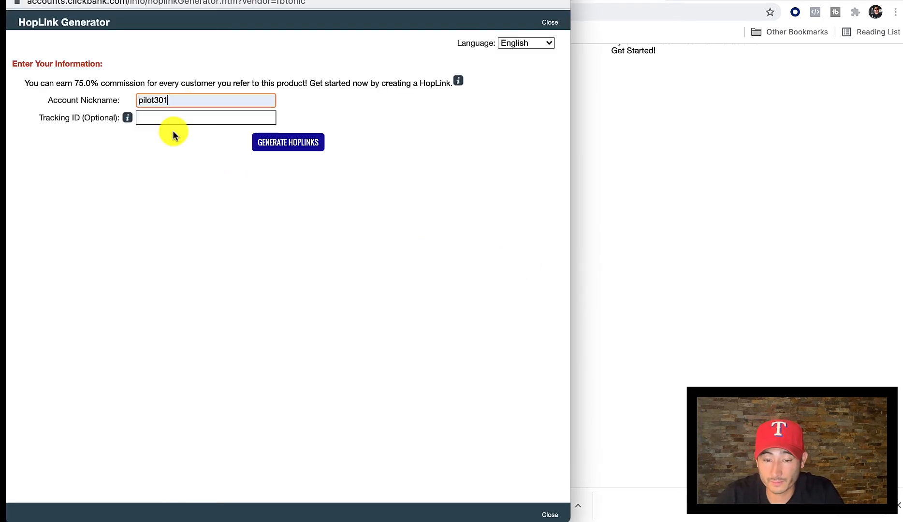
click(296, 149)
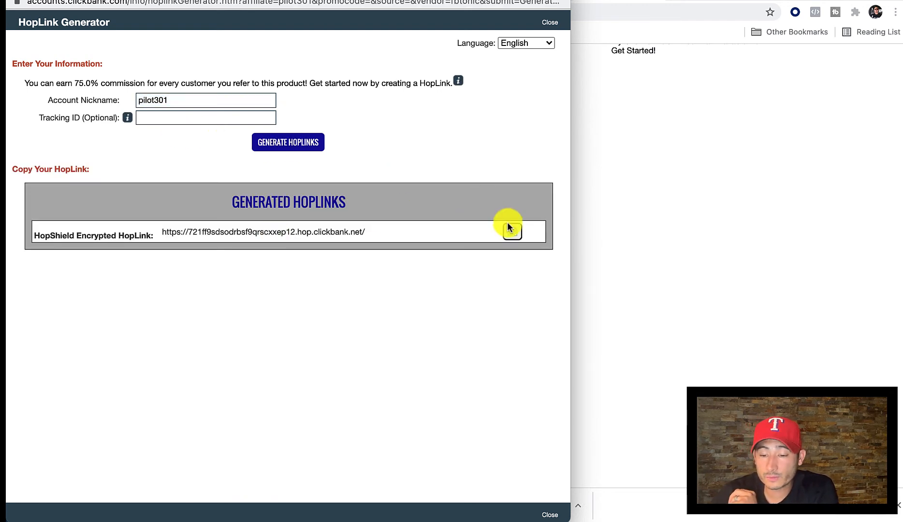
click(512, 232)
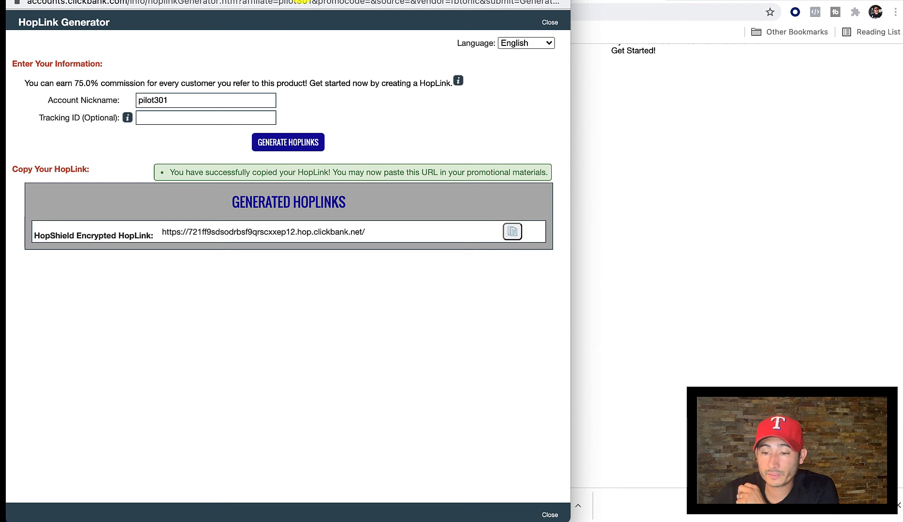
Switch to YouTube Studio and add the line "Click here to start losing weight:" beneath the first line of the video description.
click(585, 89)
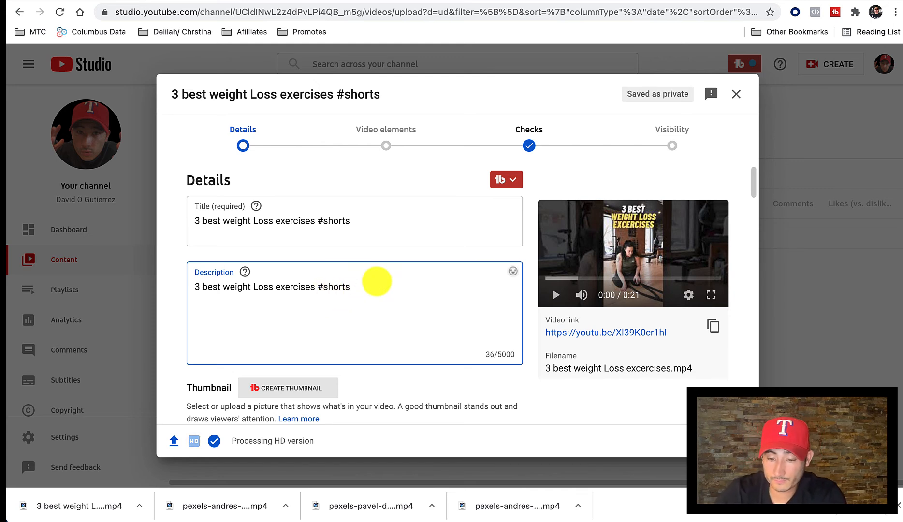
key(Return)
text(T)
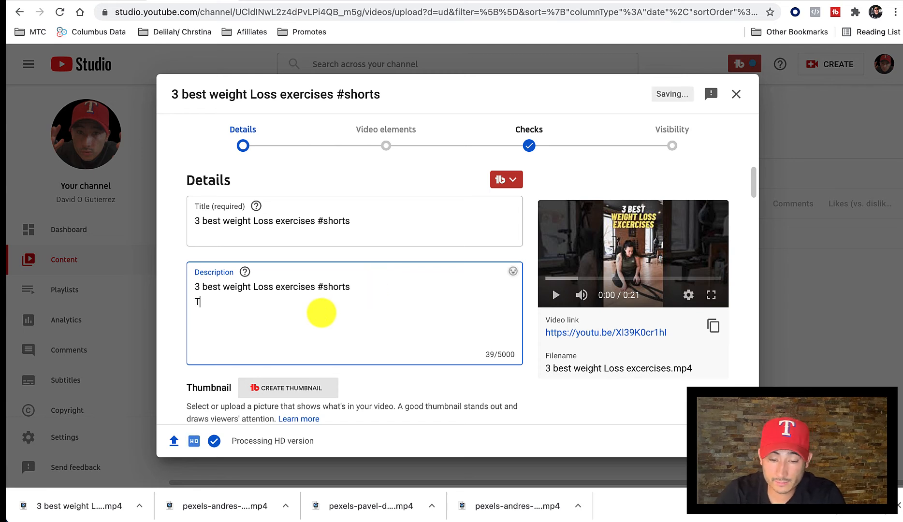
text(o)
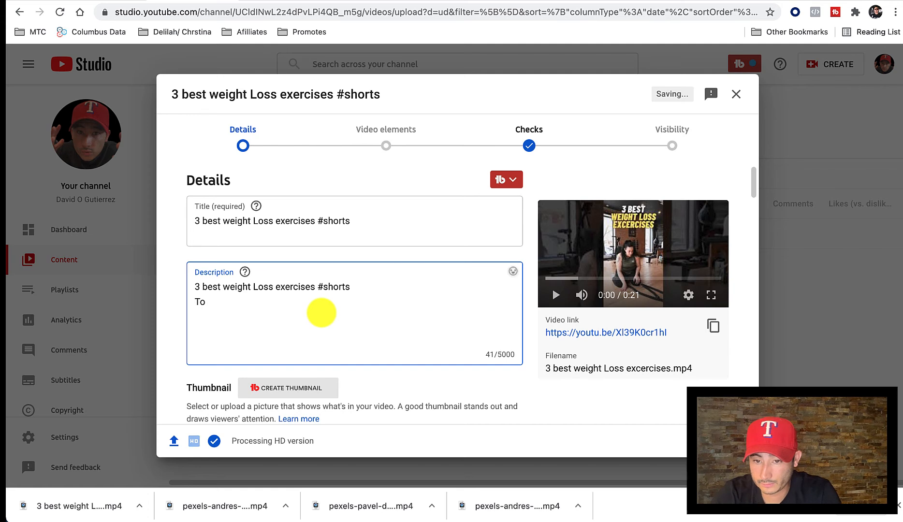
key(BackSpace)
key(BackSpace)
key(BackSpace)
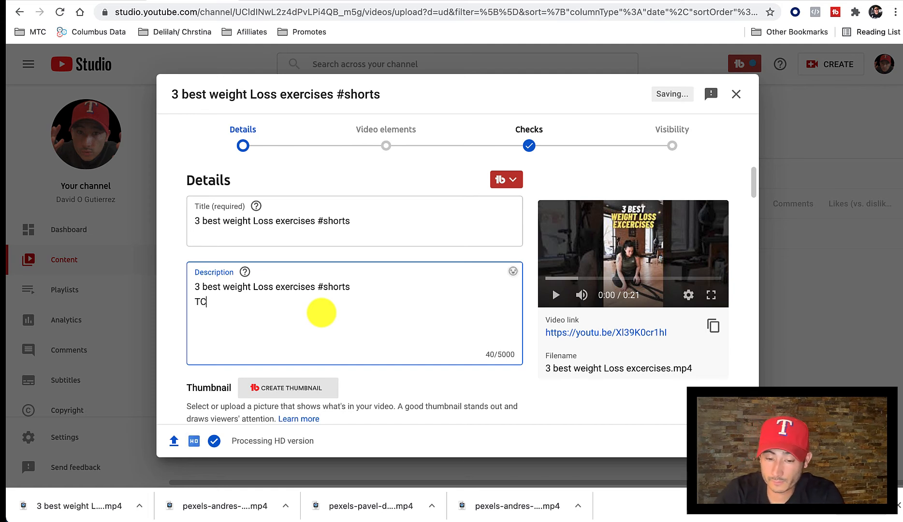
text(Click)
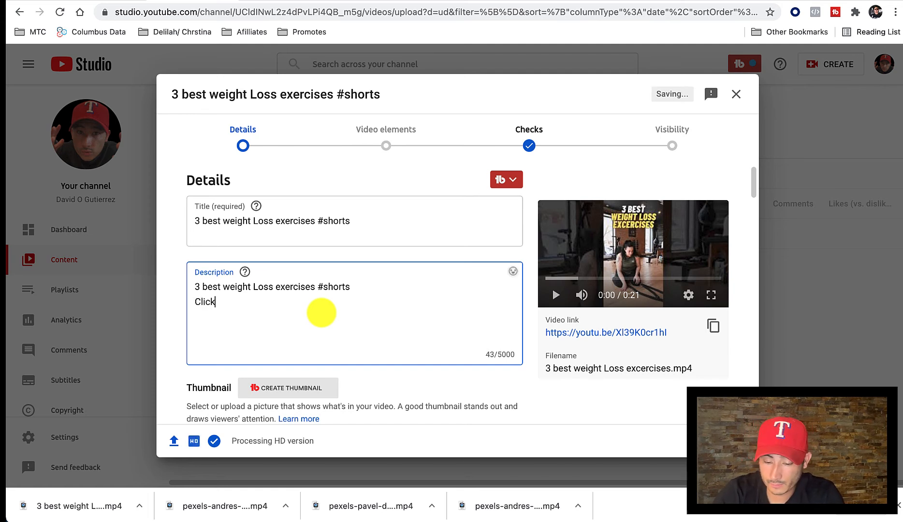
text( he)
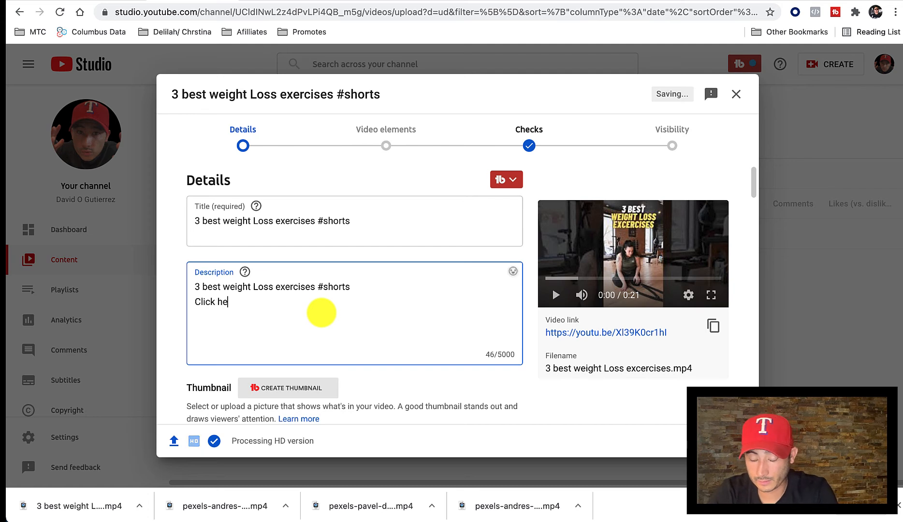
text(re to s)
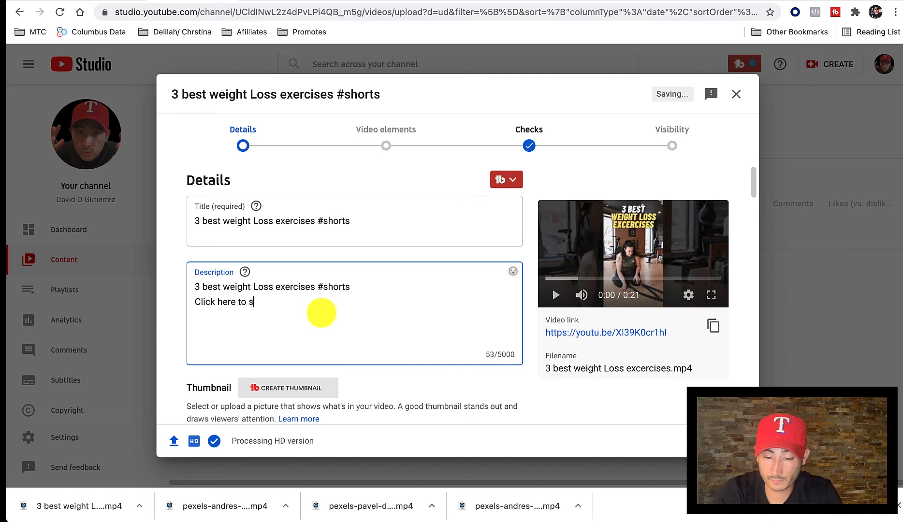
text(tart)
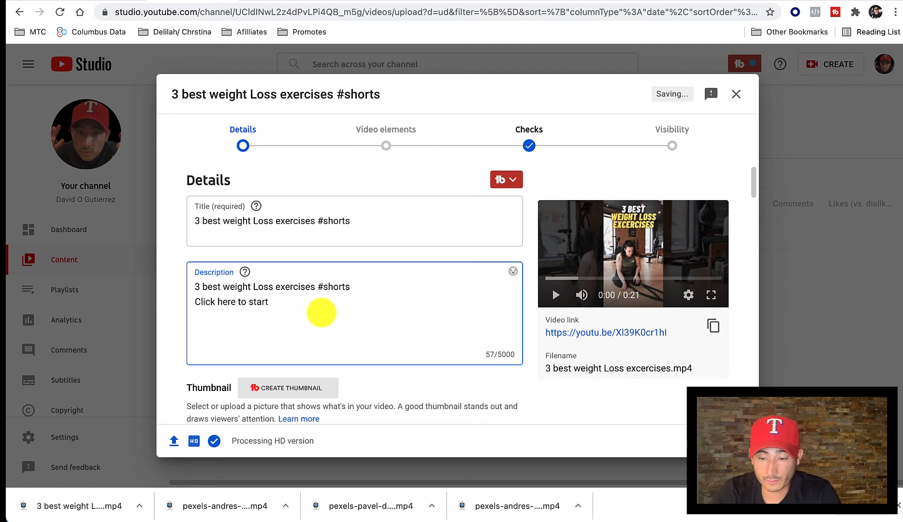
text(lo)
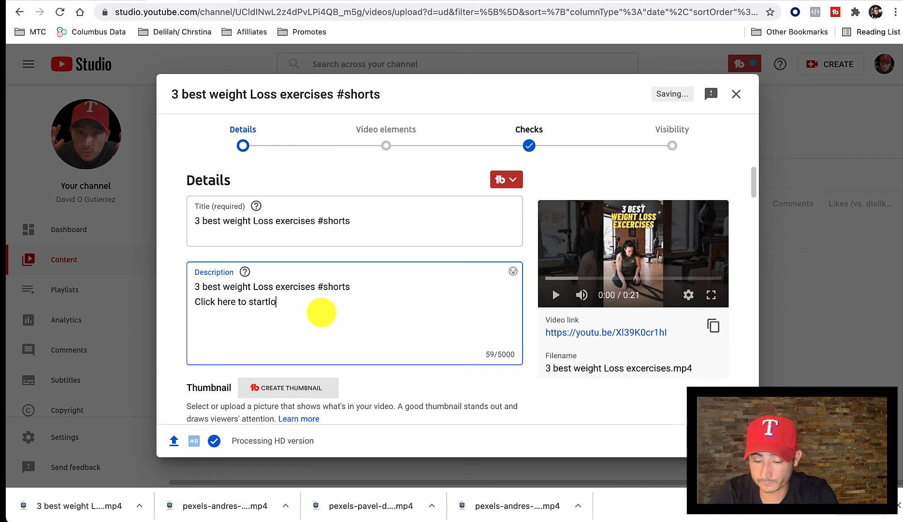
text(sing weight)
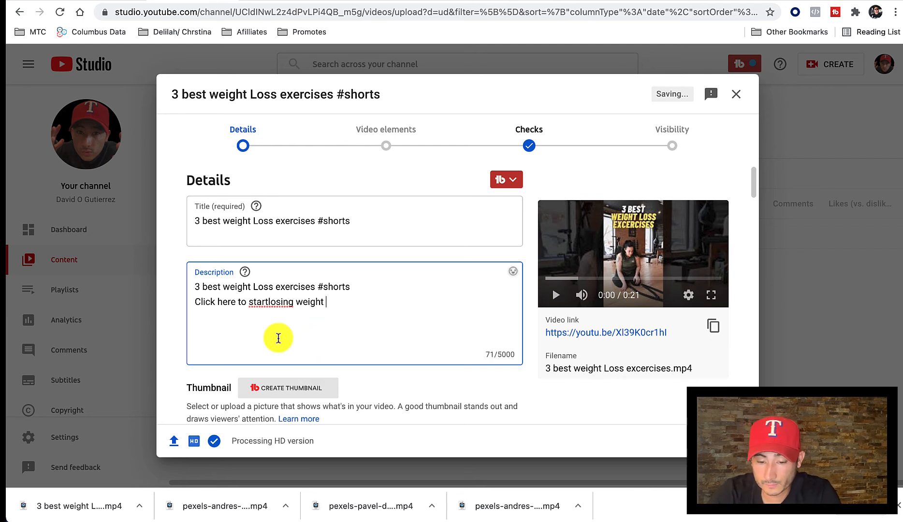
click(269, 302)
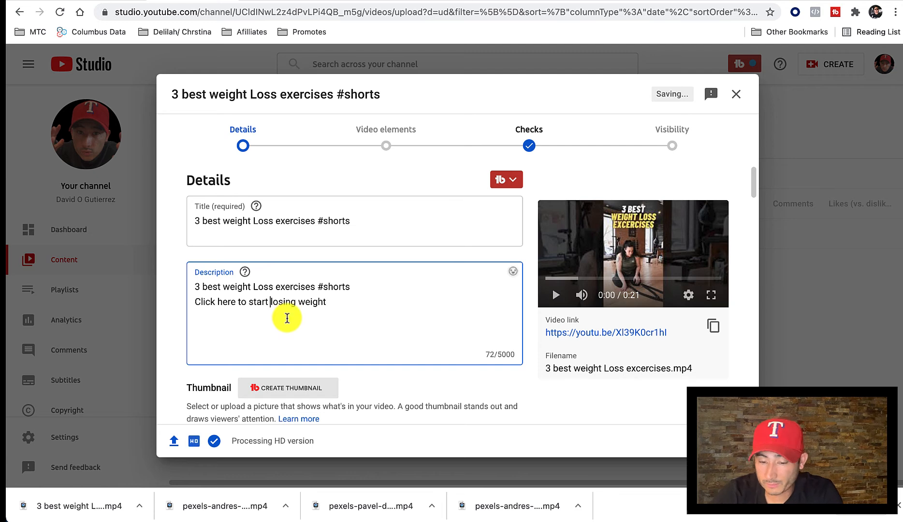
click(342, 304)
key(BackSpace)
text(!)
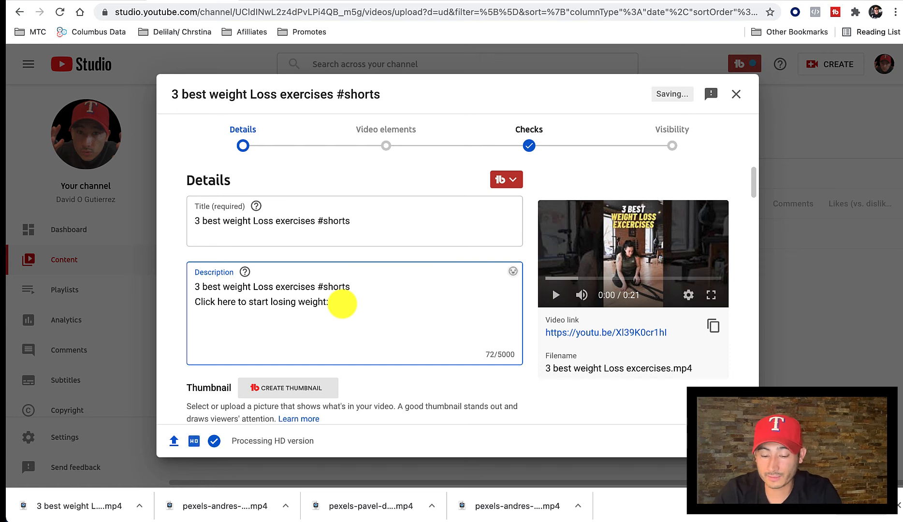
Paste the copied HopLink below the call to action in the description, and copy both of those lines.
key(super+v)
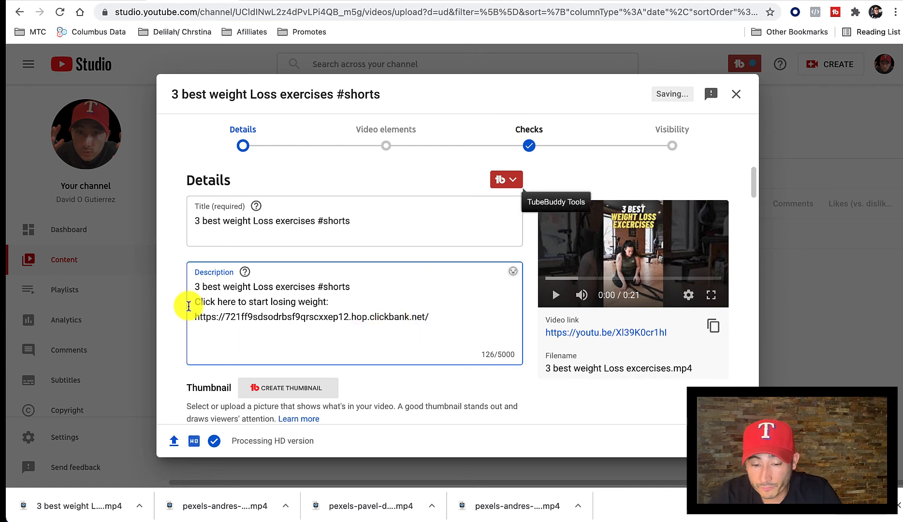
drag(194, 302, 433, 316)
key(super+c)
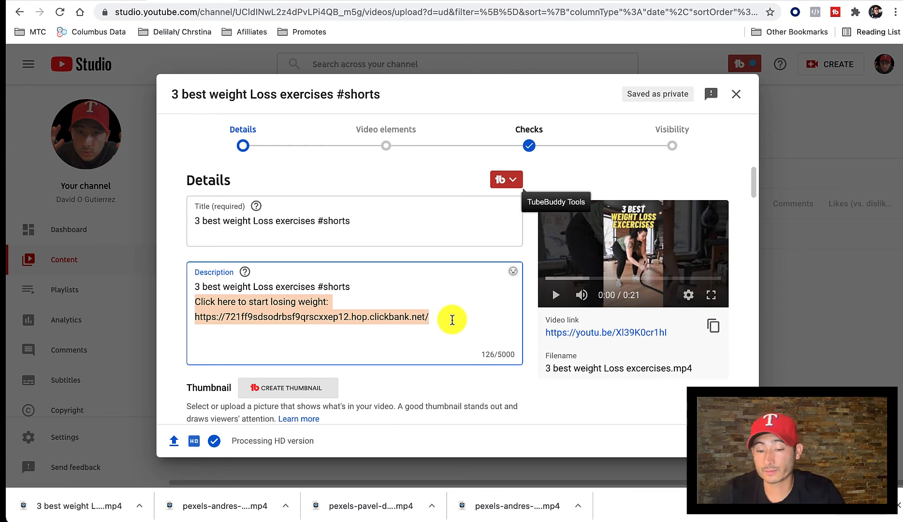
click(452, 320)
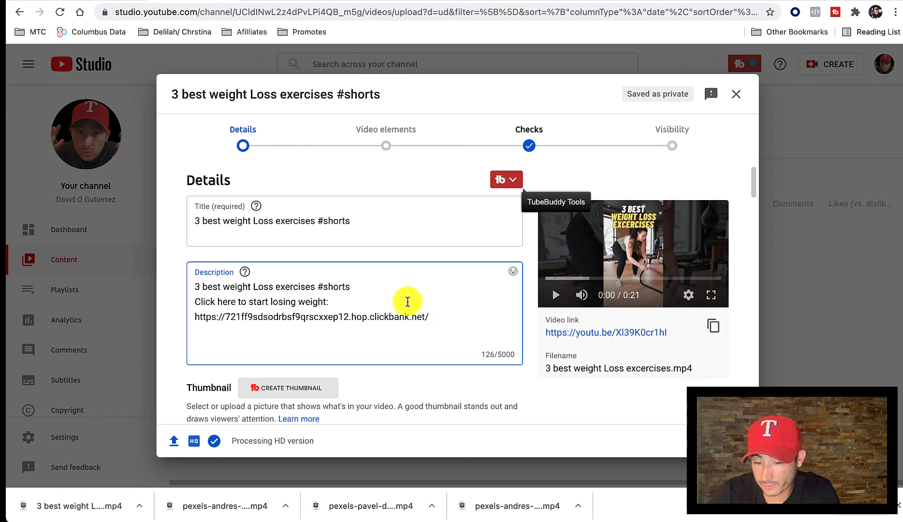
Proceed through the video elements and checks stages and publish the video with Public visibility.
scroll(454, 331, down, 2)
scroll(453, 332, up, 2)
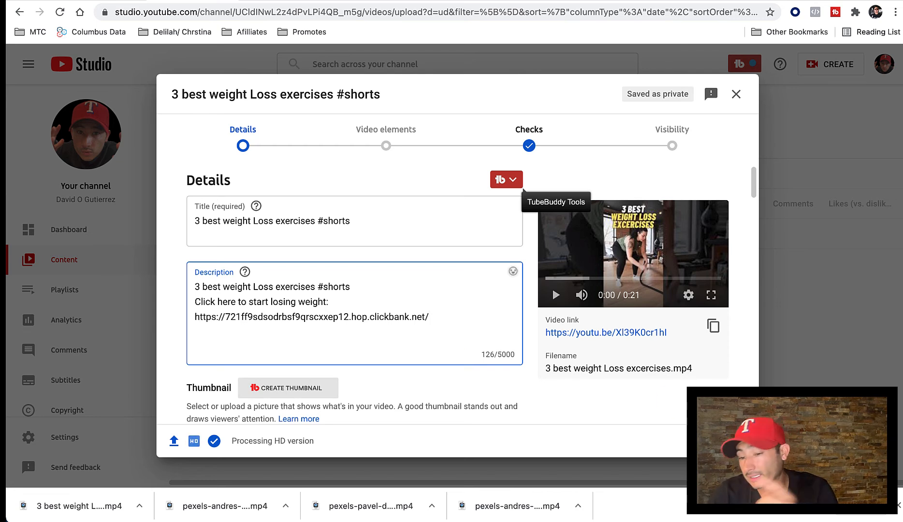
click(728, 441)
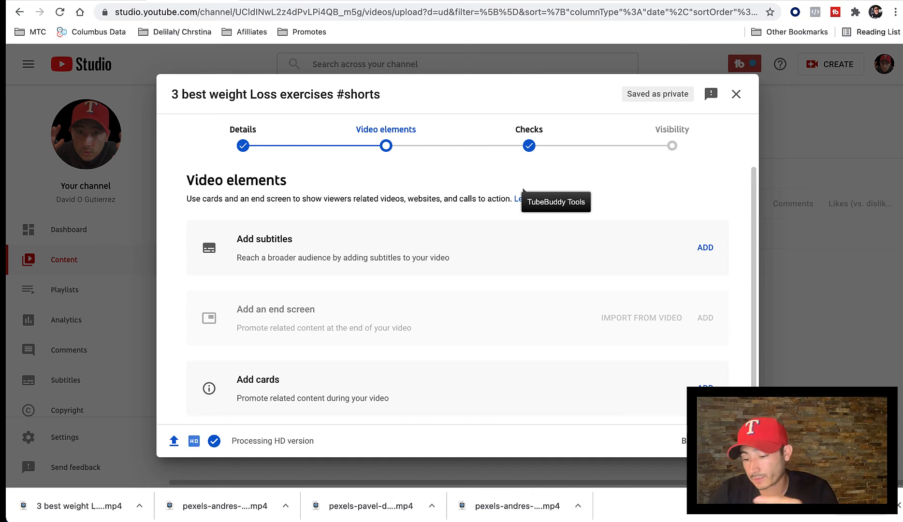
click(728, 440)
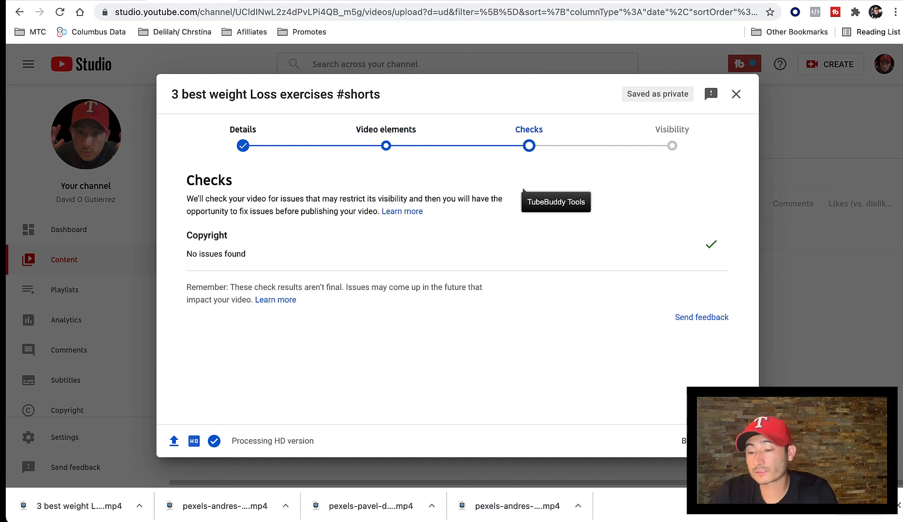
click(728, 441)
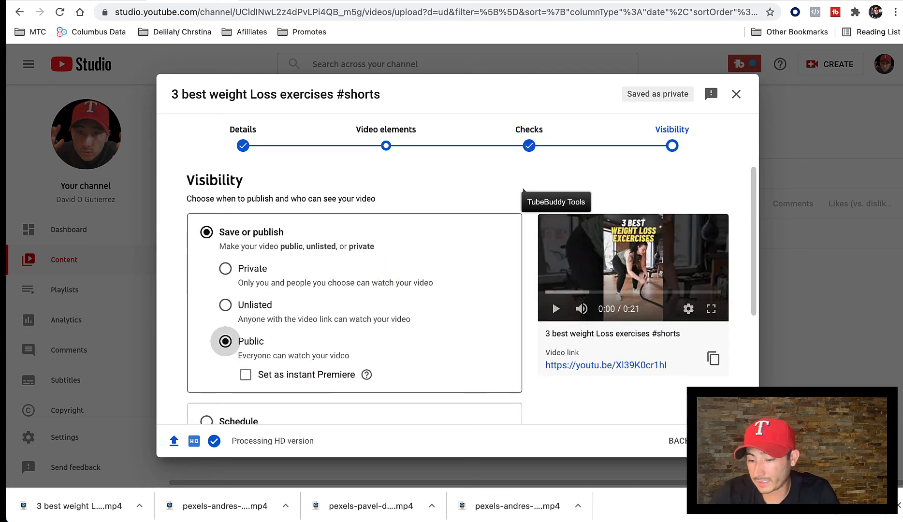
click(729, 441)
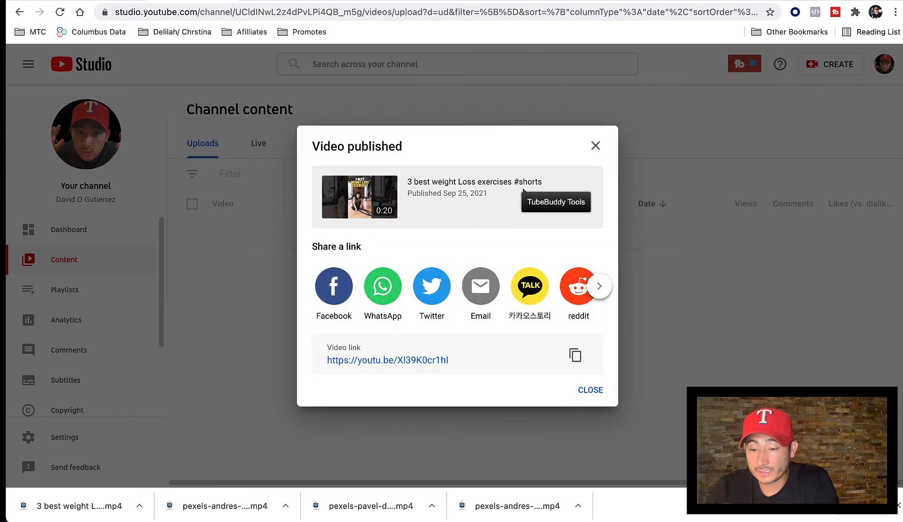
Open the published video's watch page and post the copied call to action with the HopLink as a public comment.
click(430, 362)
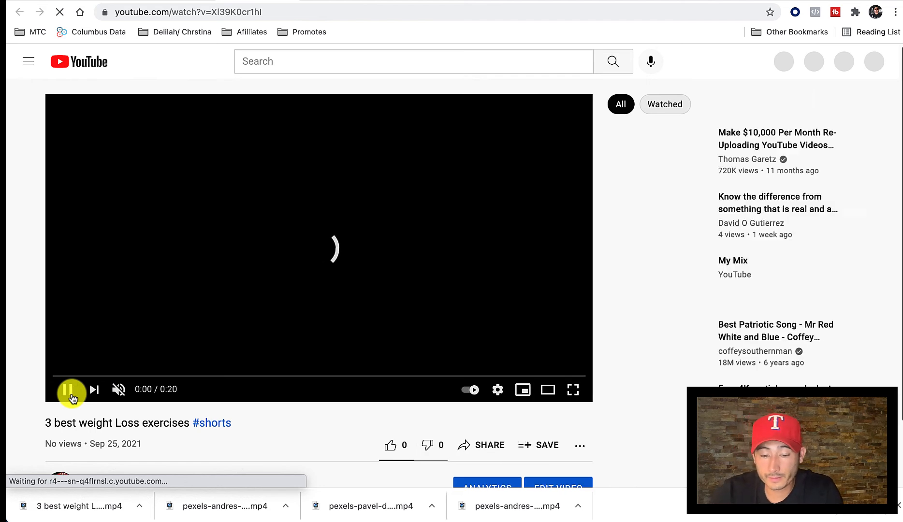
scroll(71, 398, down, 3)
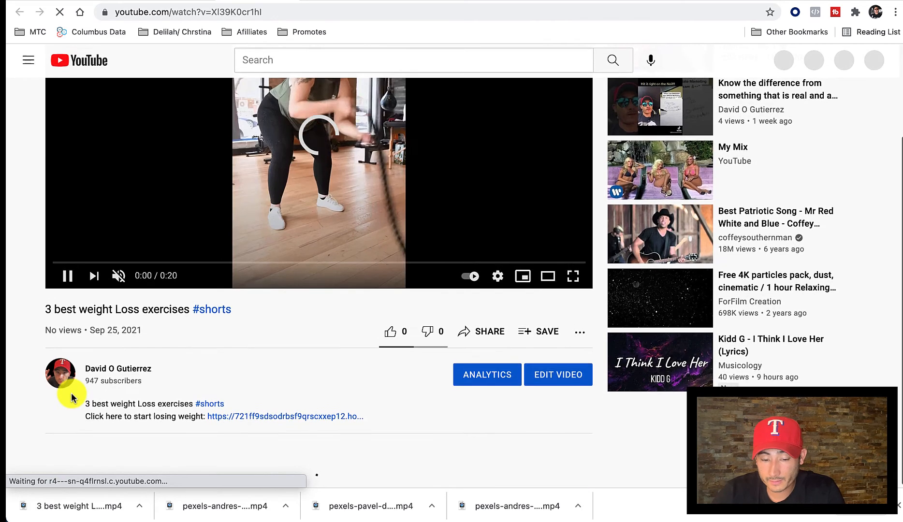
scroll(218, 382, down, 5)
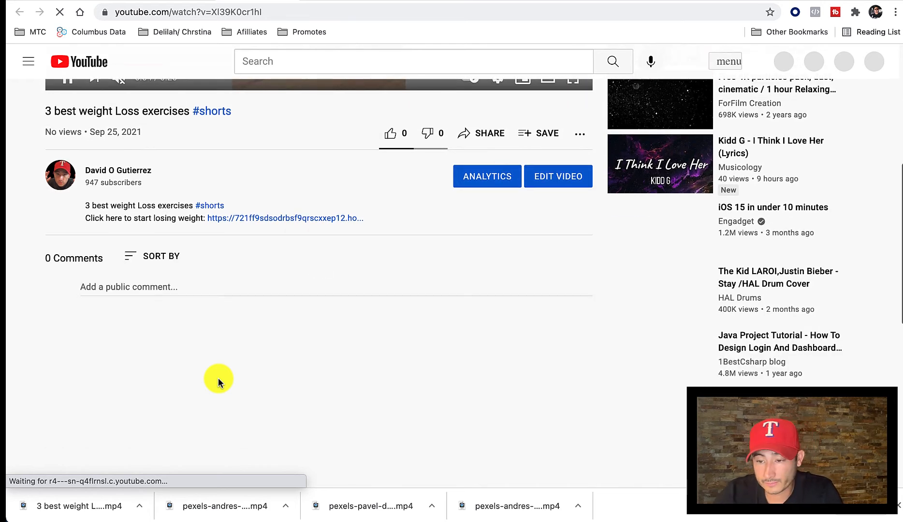
click(137, 300)
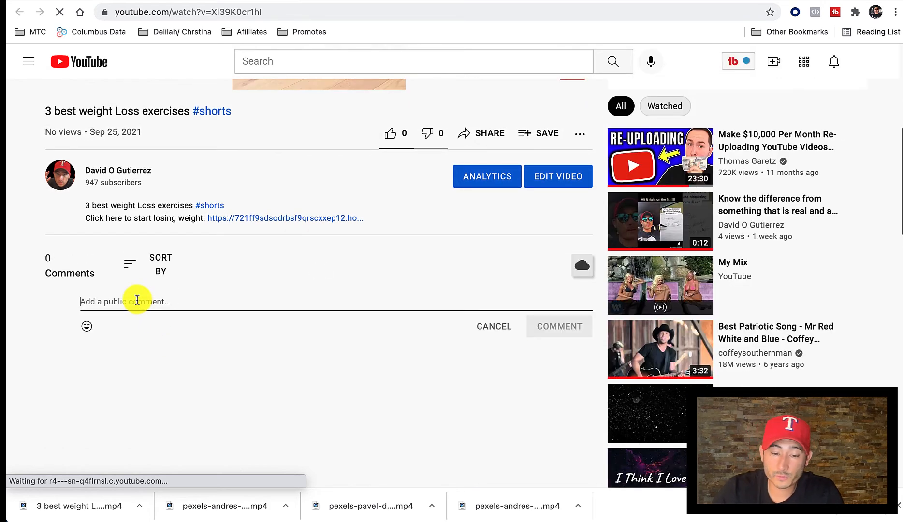
key(super+v)
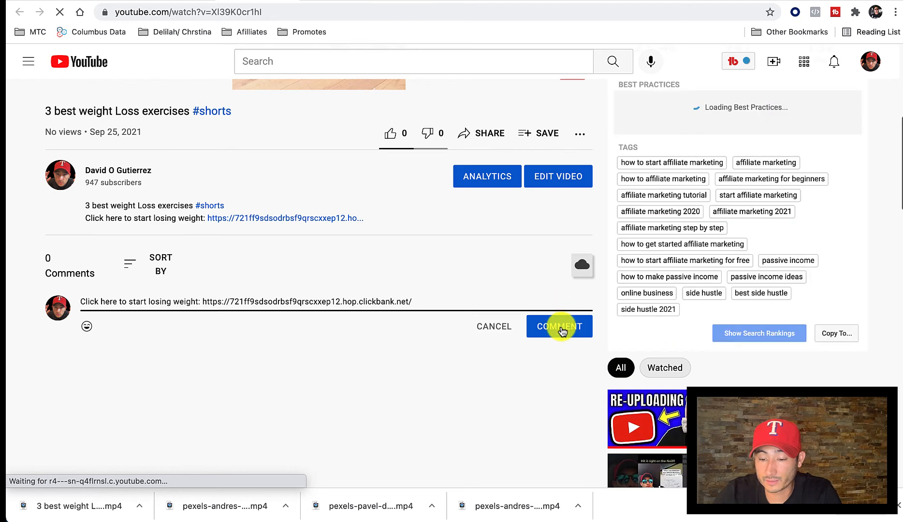
click(561, 329)
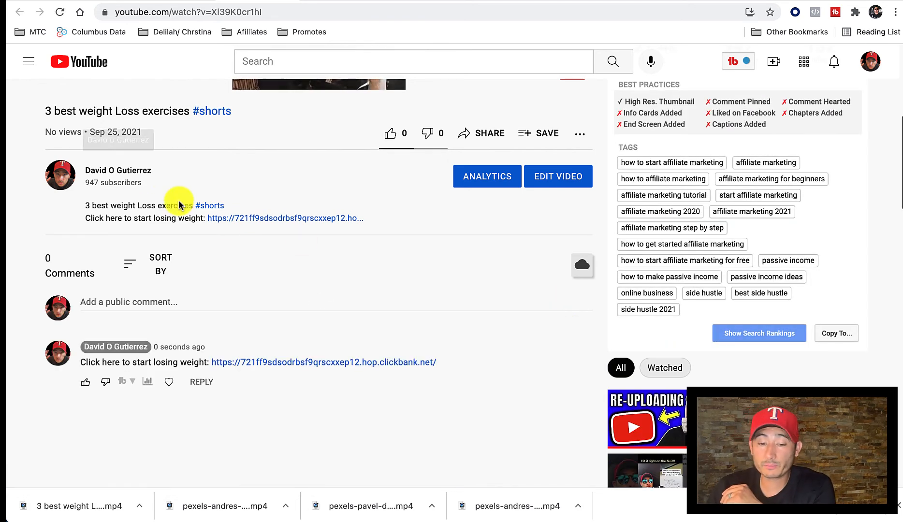
Pin the new comment containing the HopLink to the video and confirm the pinning.
mouse_move(583, 353)
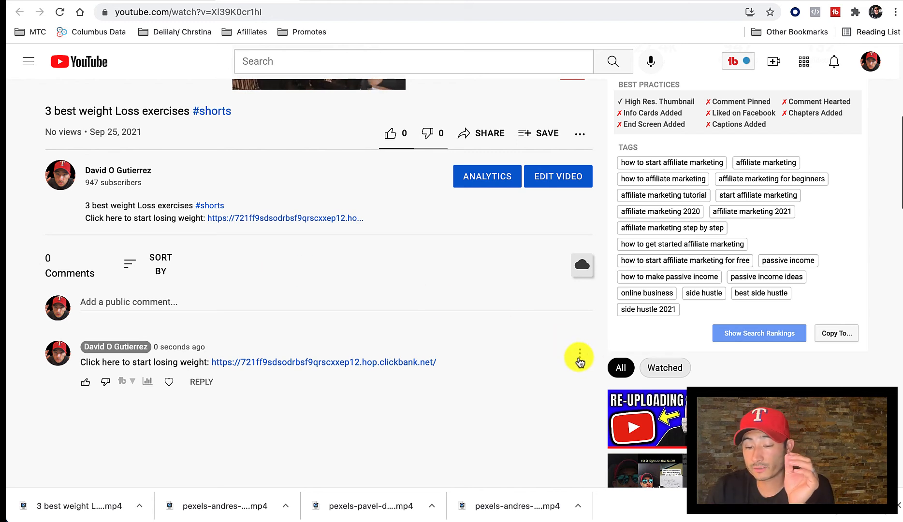
click(580, 355)
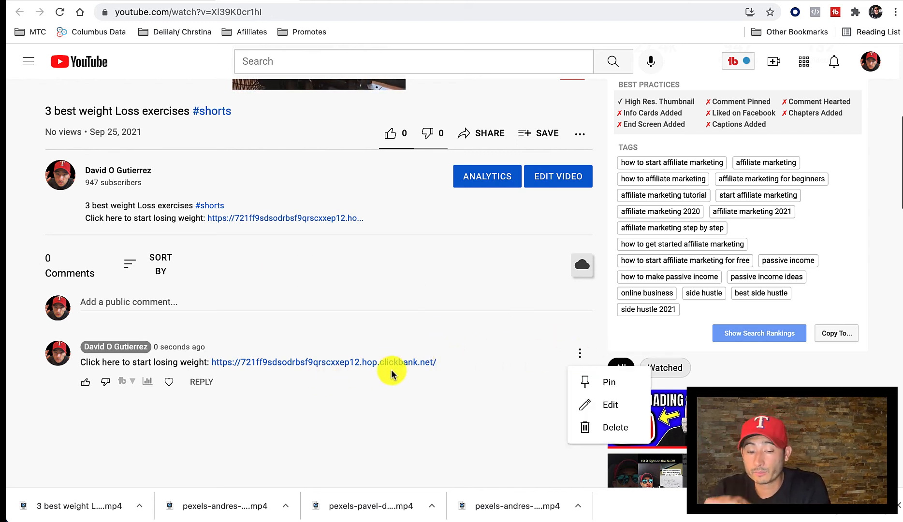
click(590, 380)
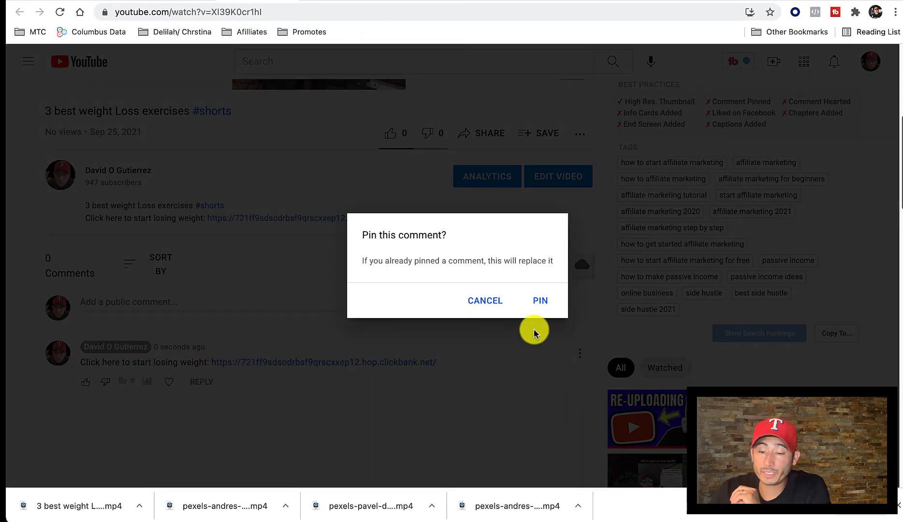
click(540, 302)
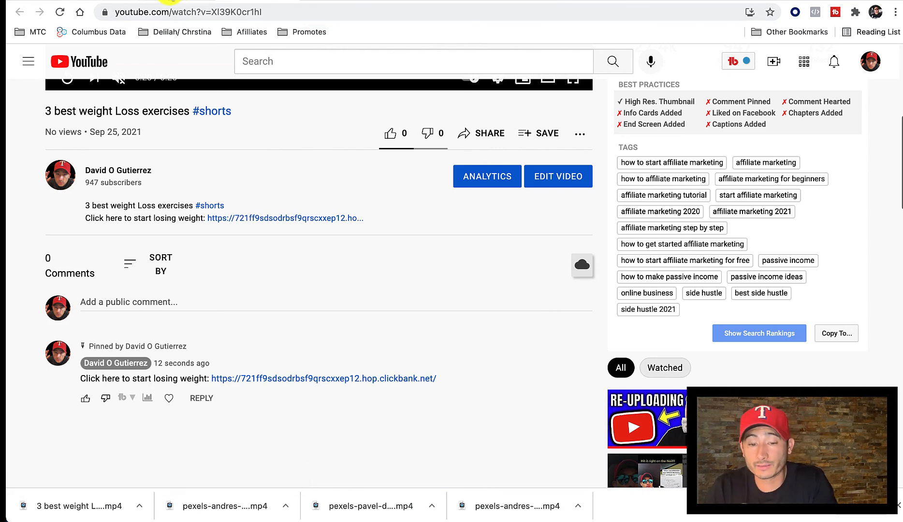
Return to YouTube Studio, dismiss the published video's sharing dialog and switch to the YouTube channel page.
click(182, 2)
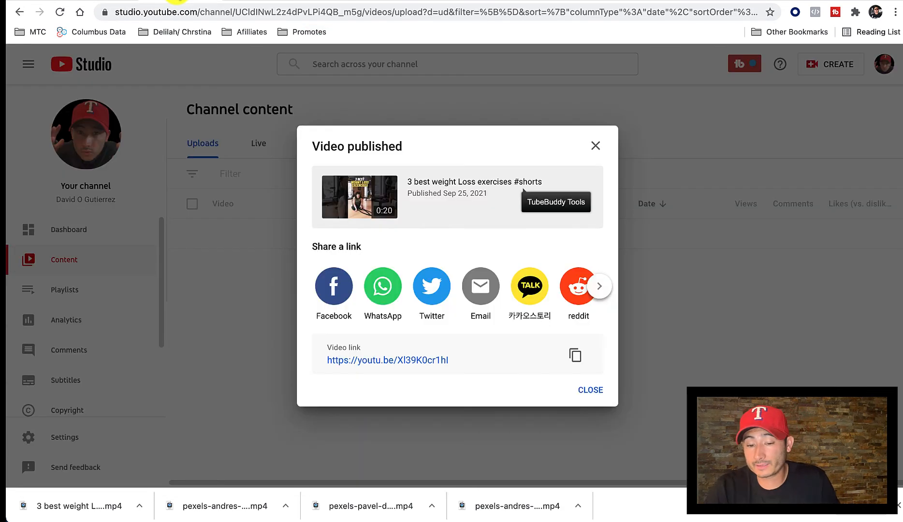
click(596, 145)
click(80, 12)
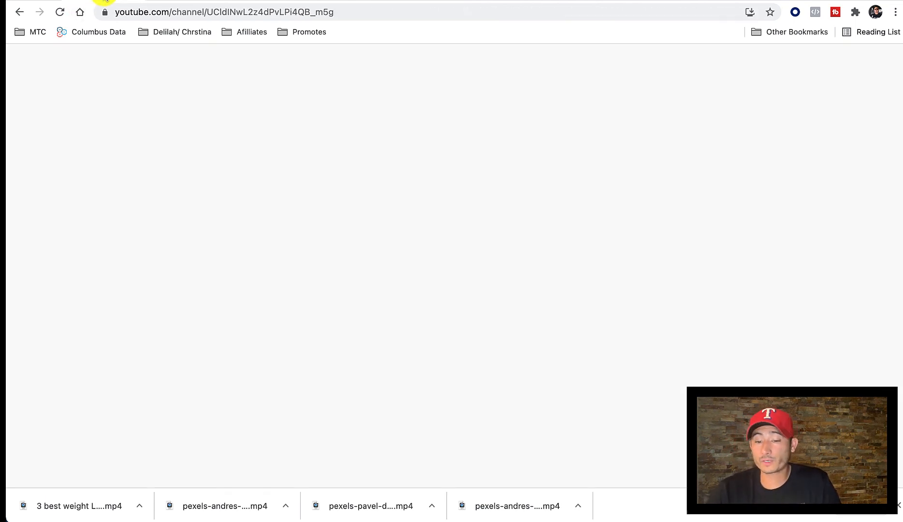